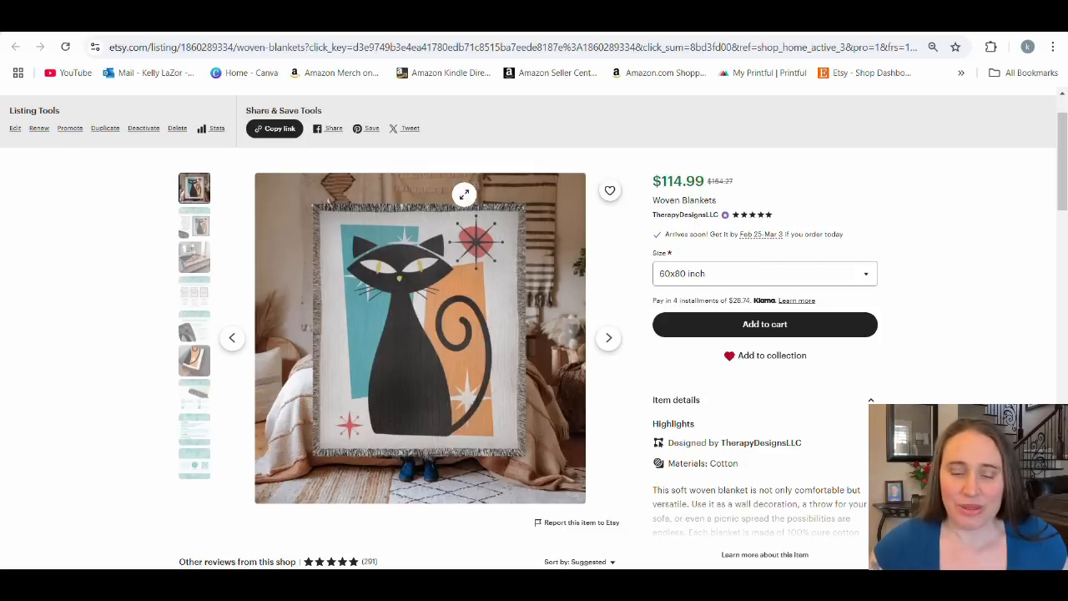
# Look through all the listing images of the woven cat blanket, from the main photo to the thank-you card.
pyautogui.click(609, 337)
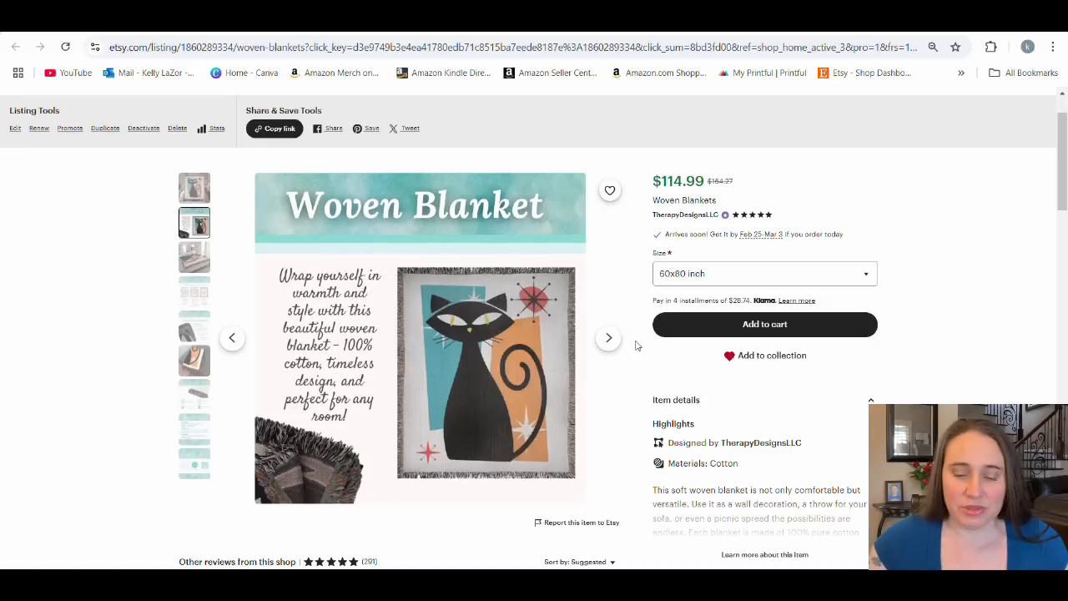
pyautogui.click(608, 339)
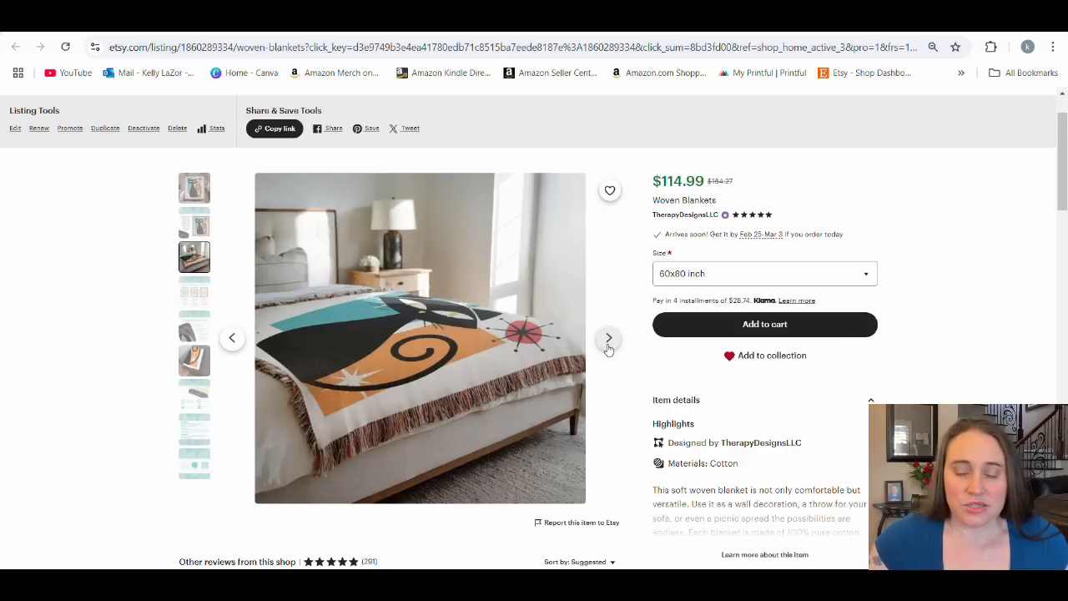
pyautogui.click(608, 345)
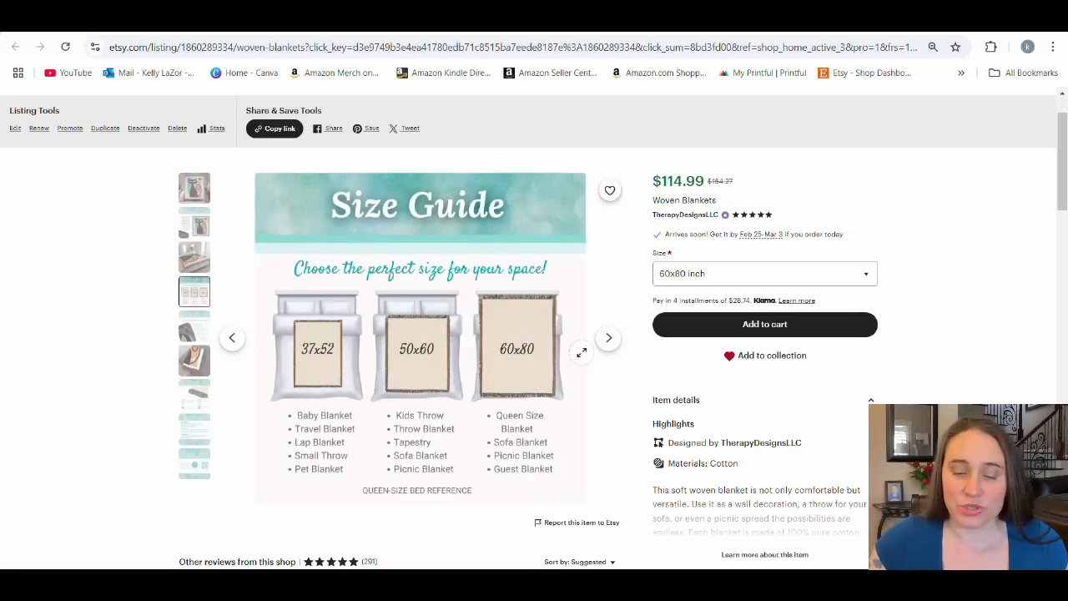
pyautogui.click(610, 342)
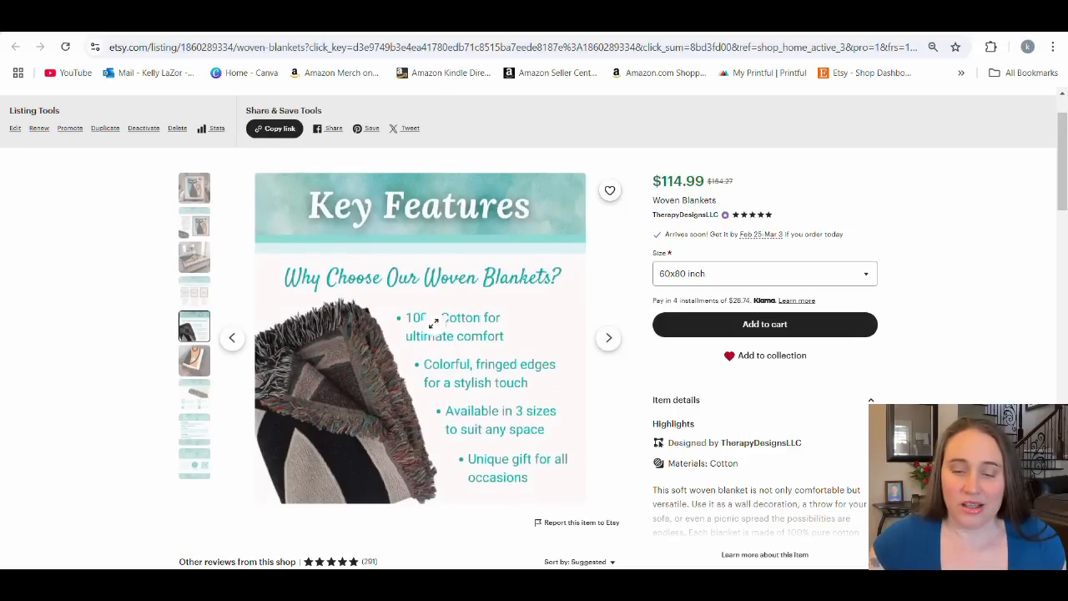
pyautogui.click(609, 338)
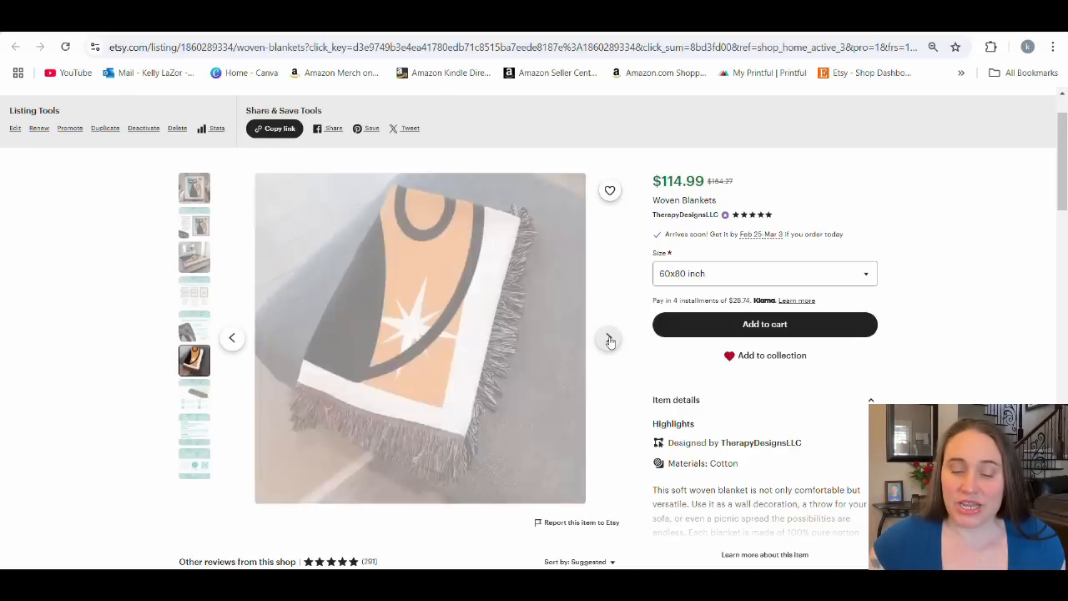
pyautogui.click(610, 341)
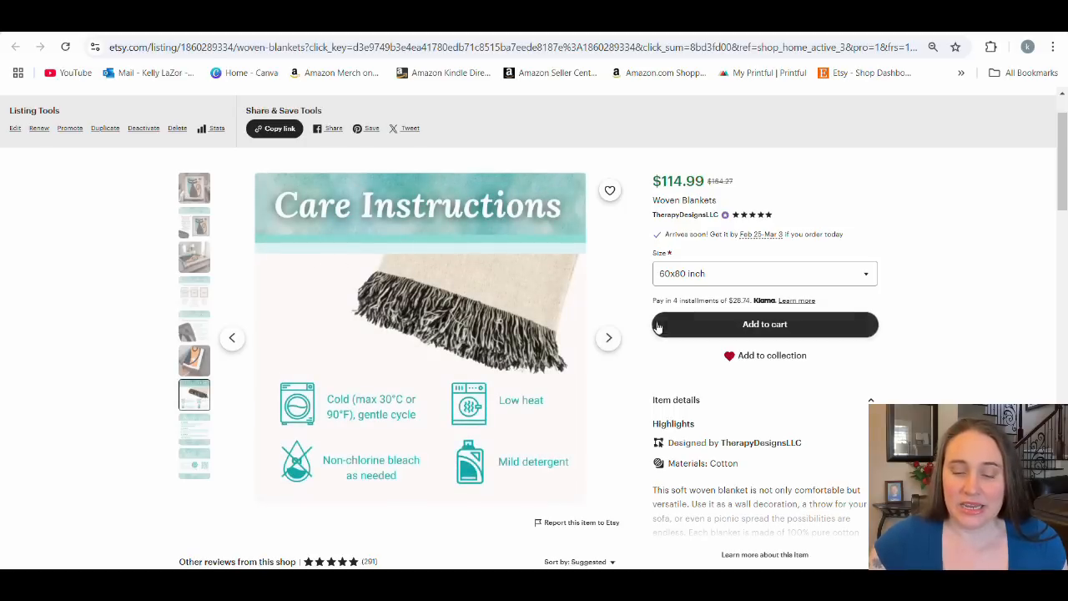
pyautogui.click(610, 340)
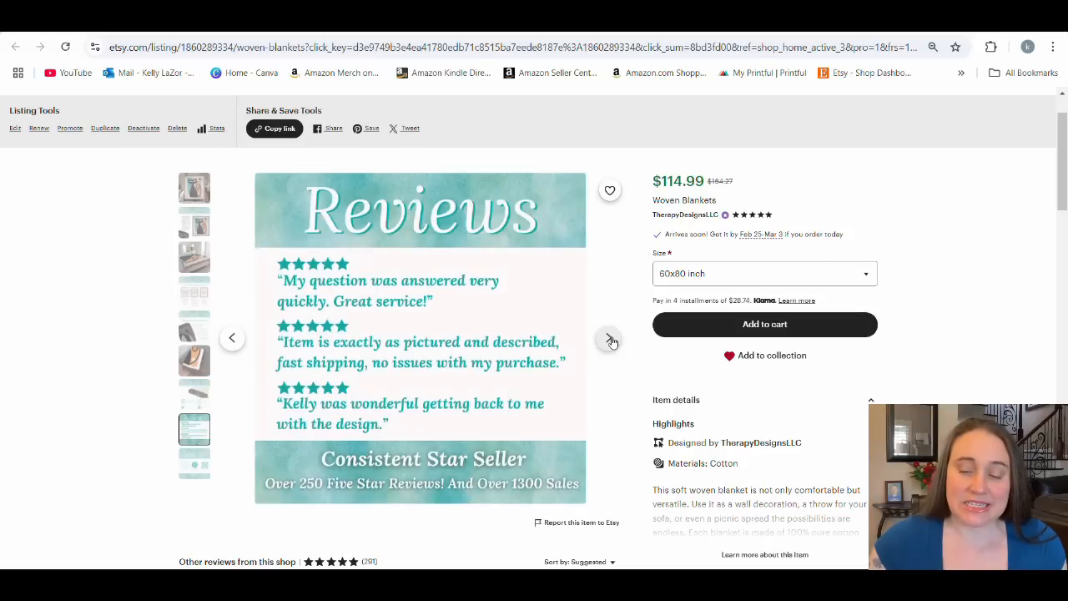
pyautogui.click(610, 340)
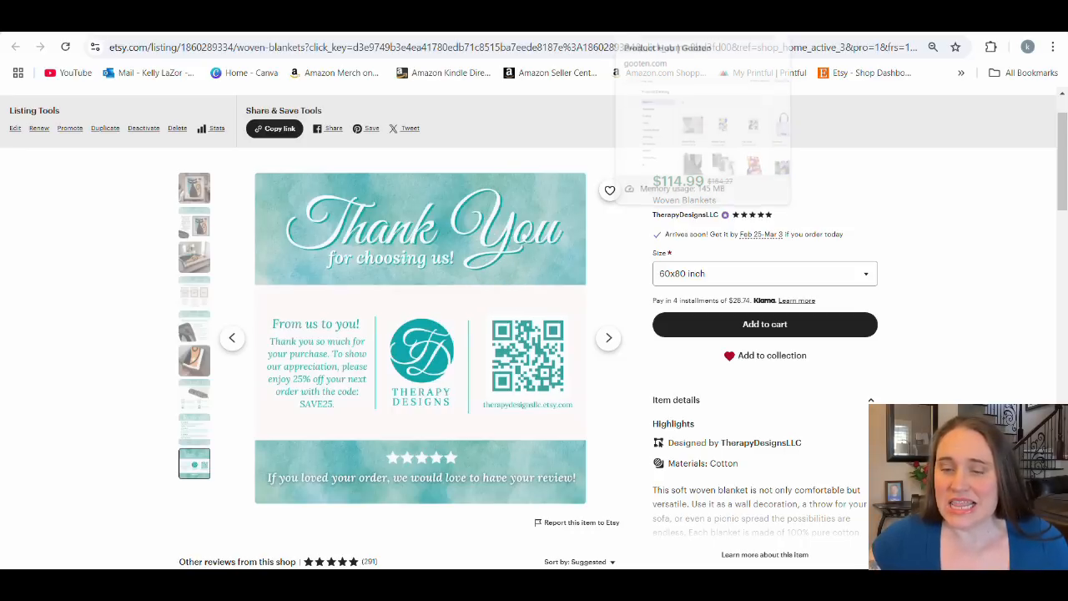
# Switch to Gooten's Product Hub and open the Woven Blankets product from the bestsellers.
pyautogui.click(667, 21)
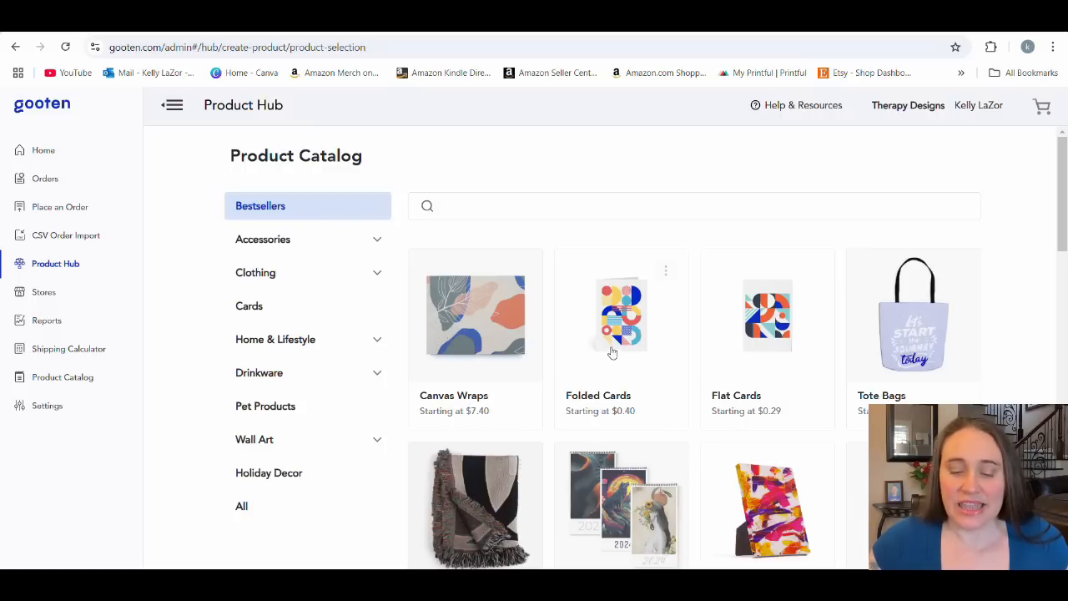
pyautogui.scroll(-1, 788, 305)
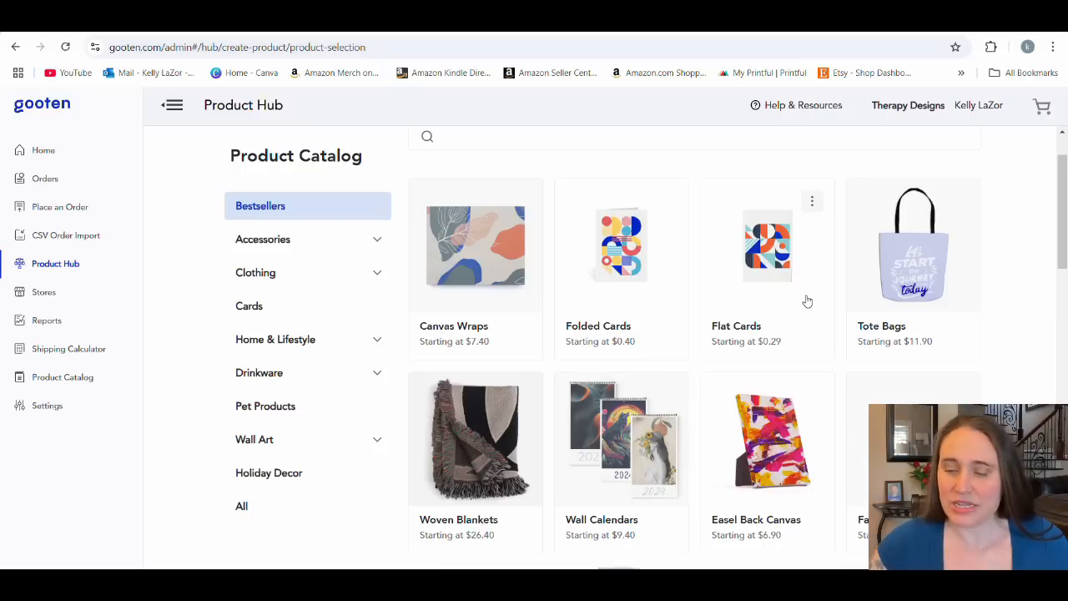
pyautogui.scroll(-1, 534, 325)
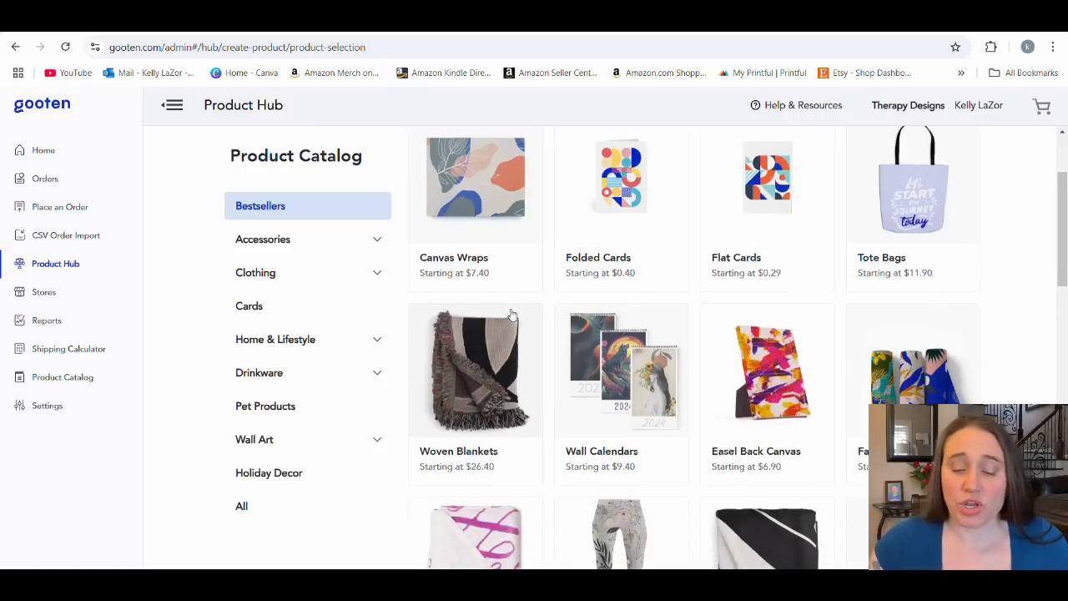
pyautogui.scroll(-2, 531, 342)
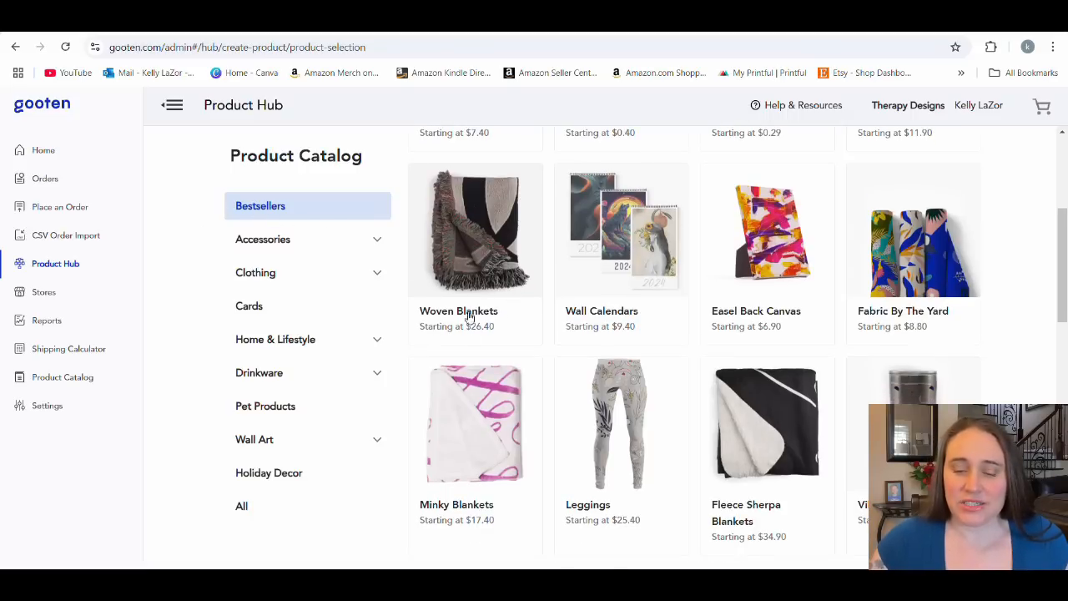
pyautogui.click(475, 246)
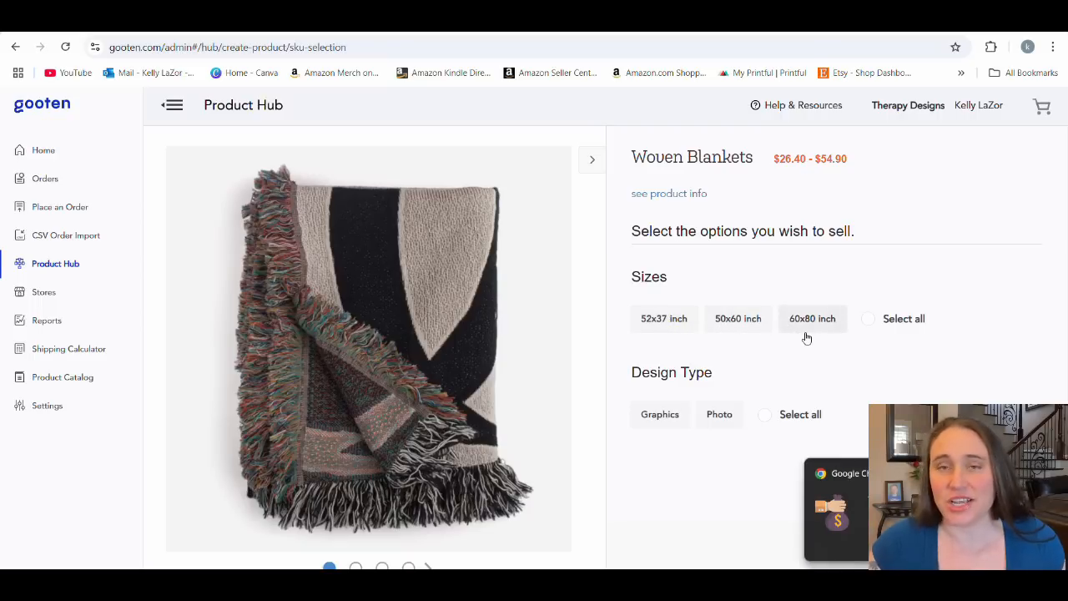
# Select all three blanket sizes with the Graphics design type and continue to the artwork upload page.
pyautogui.click(890, 324)
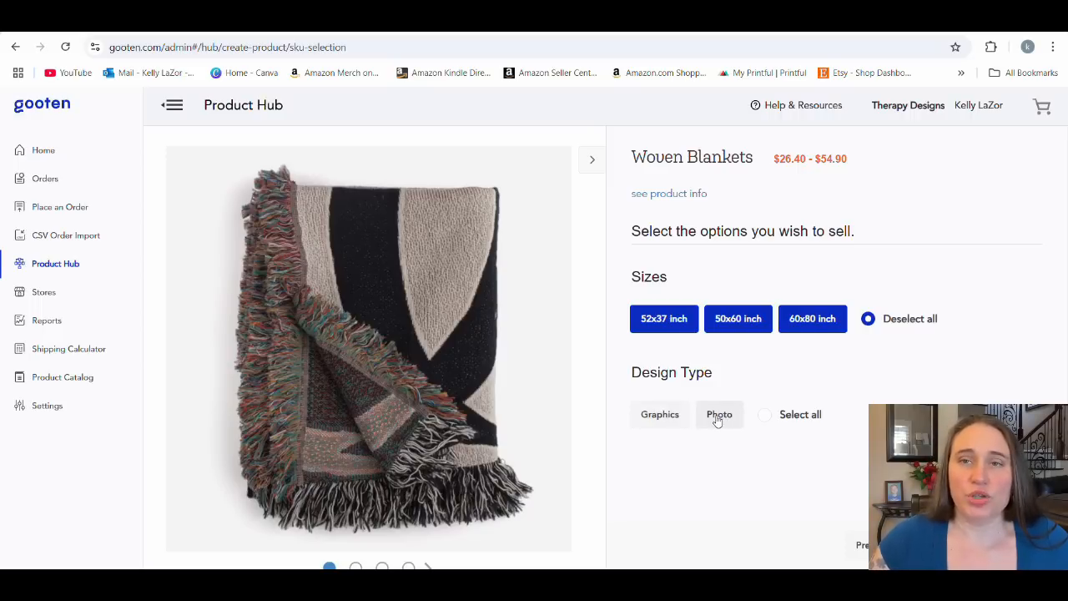
pyautogui.click(678, 417)
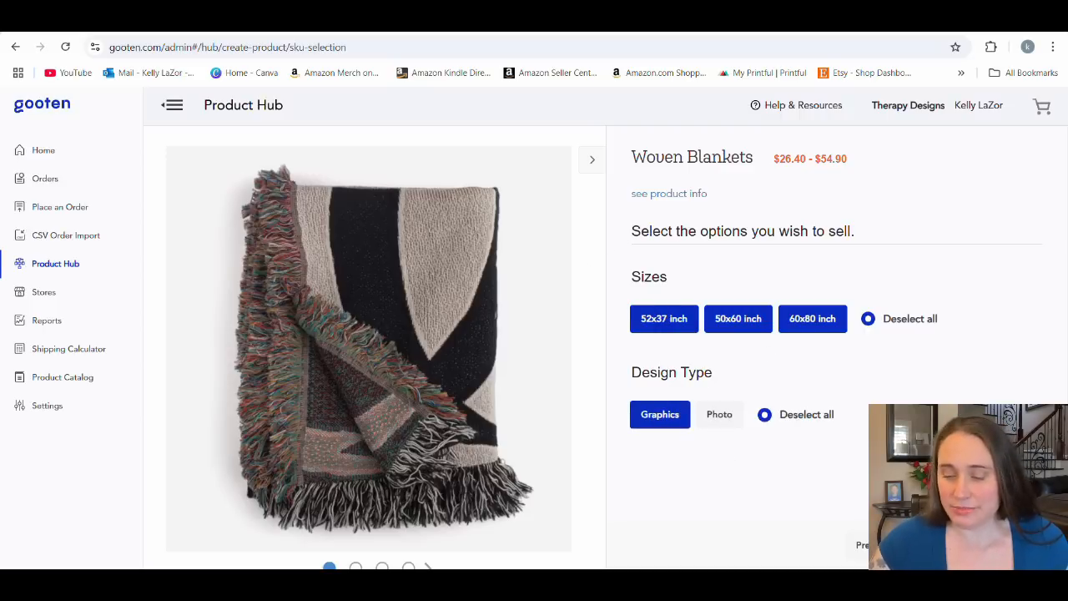
pyautogui.click(984, 544)
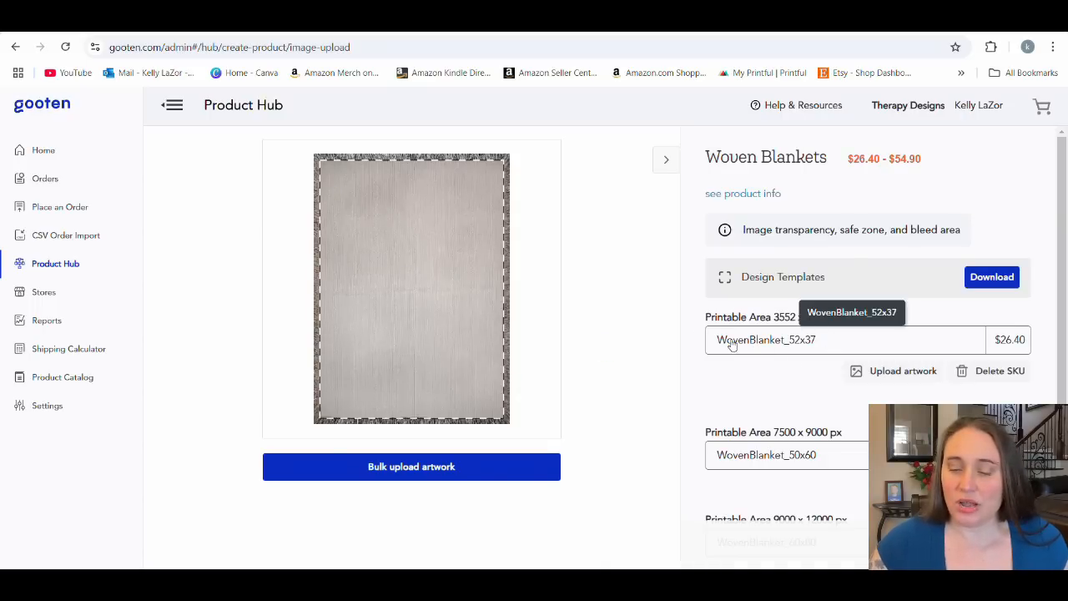
# Compare the previews and printable areas of the 52x37, 50x60 and 60x80 woven blankets.
pyautogui.scroll(-1, 777, 371)
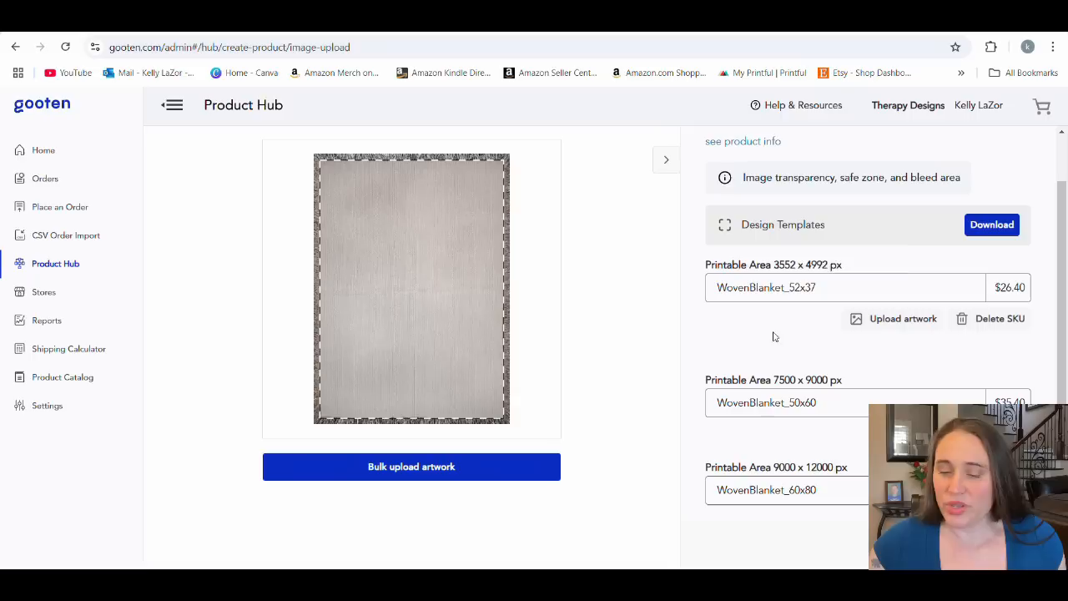
pyautogui.click(743, 409)
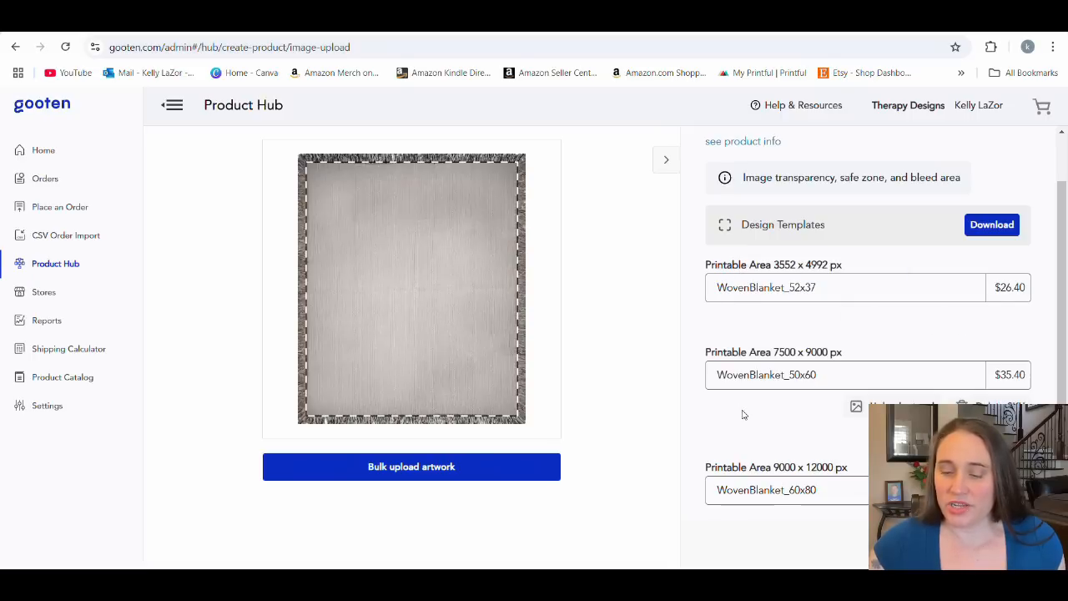
pyautogui.click(739, 490)
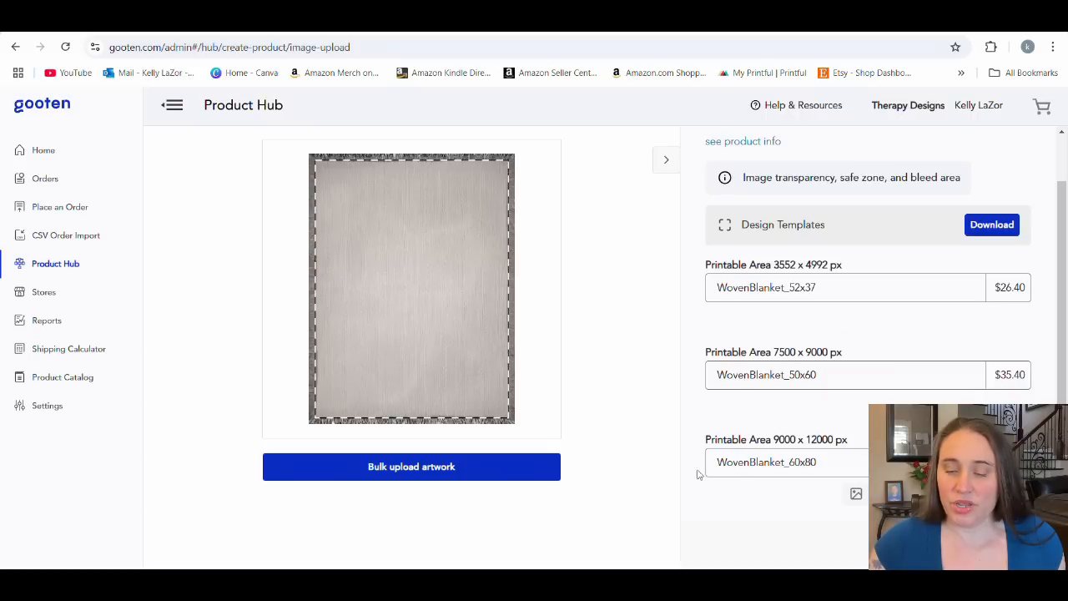
pyautogui.click(753, 292)
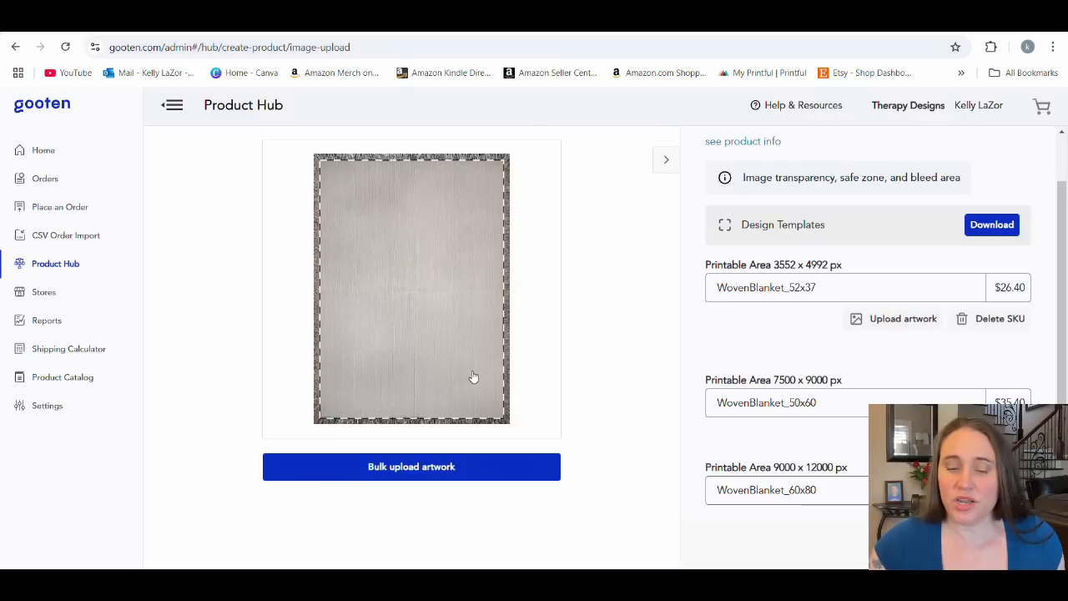
pyautogui.click(734, 397)
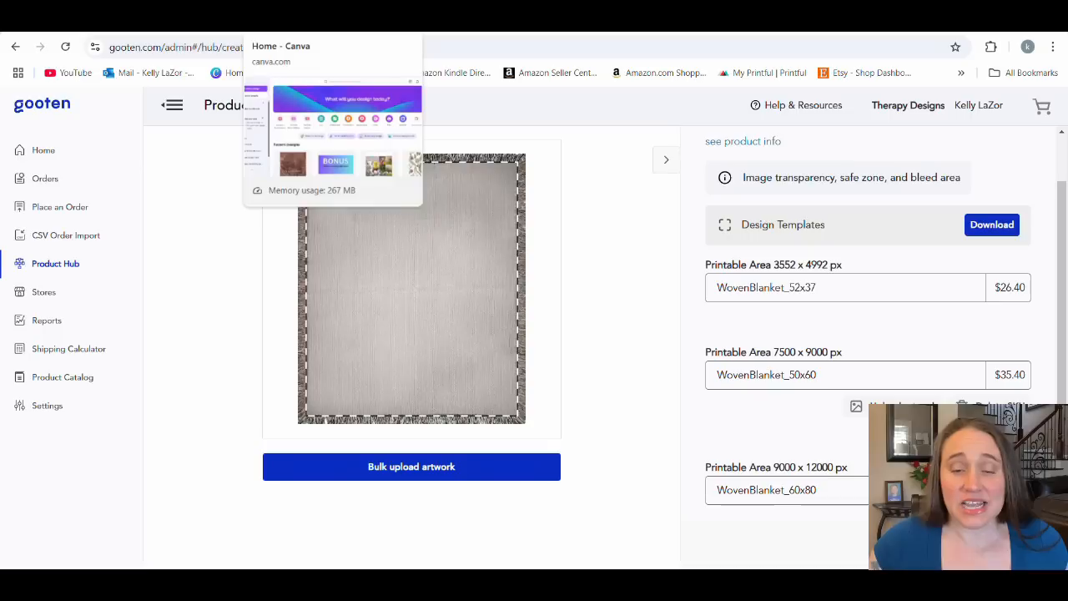
# Switch to Canva and create a new custom-size design of 3750 × 4500 px.
pyautogui.click(292, 17)
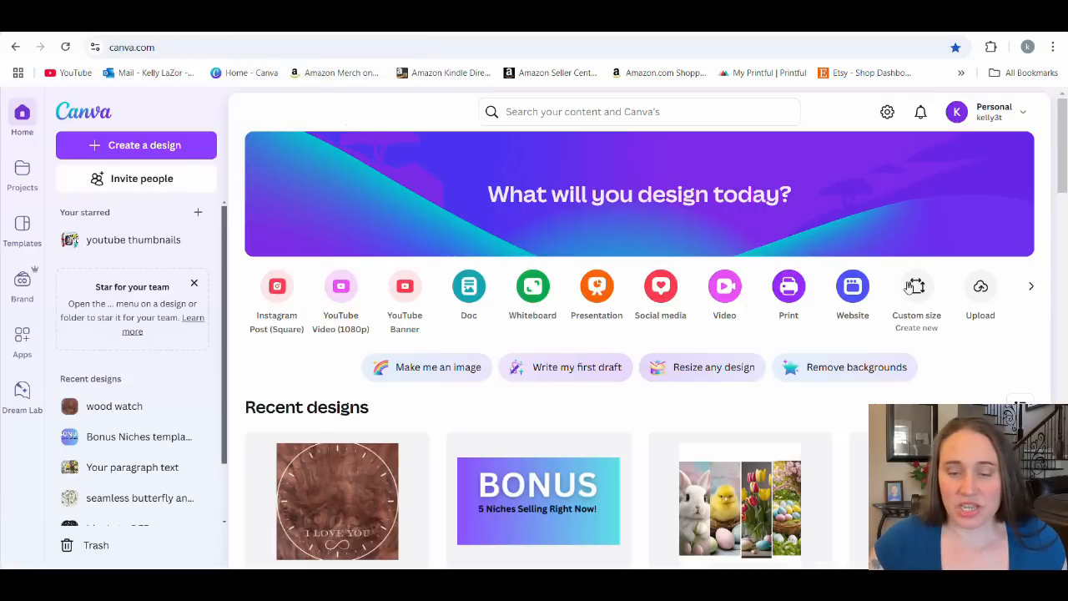
pyautogui.click(915, 287)
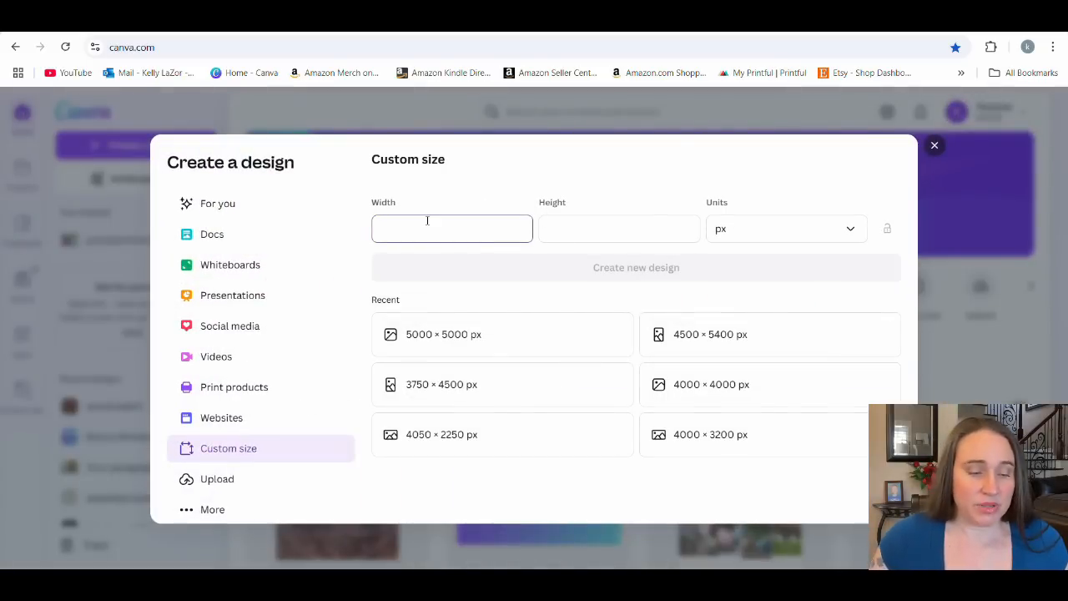
pyautogui.write('3')
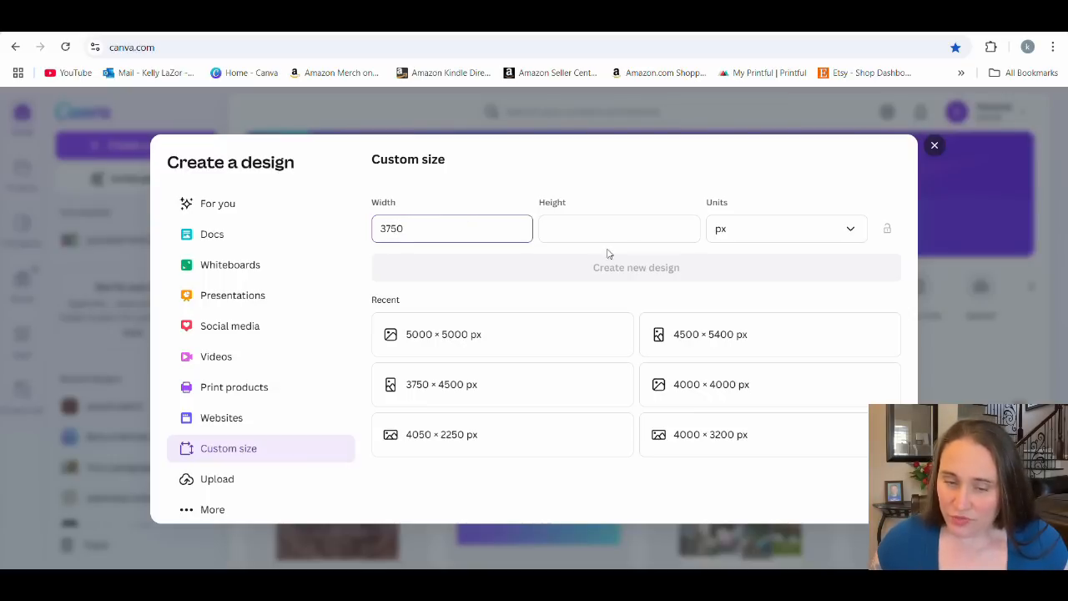
pyautogui.write('750')
pyautogui.click(634, 225)
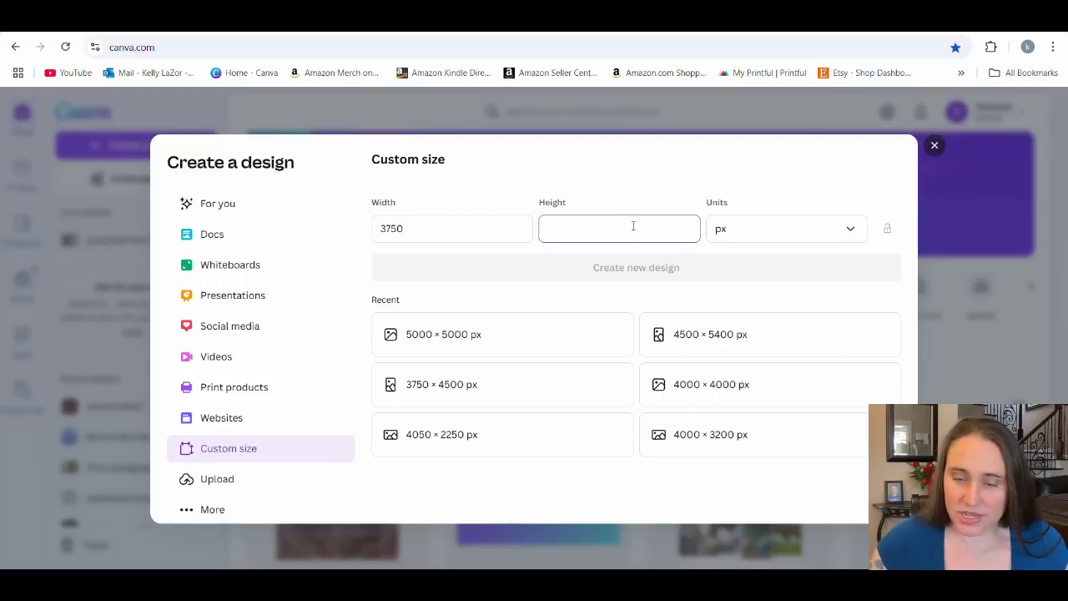
pyautogui.write('4500')
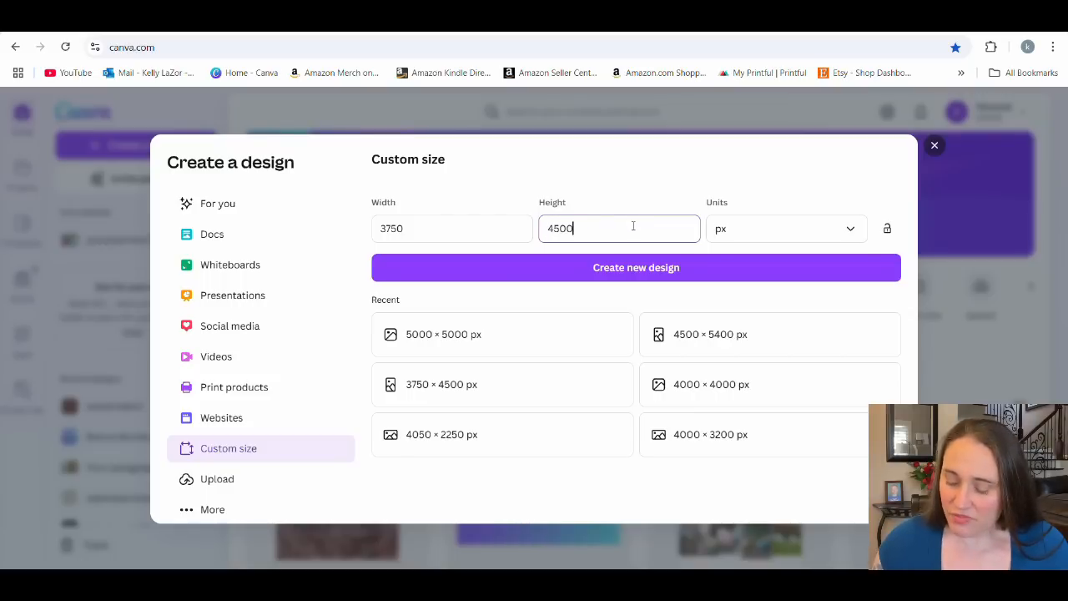
pyautogui.click(633, 273)
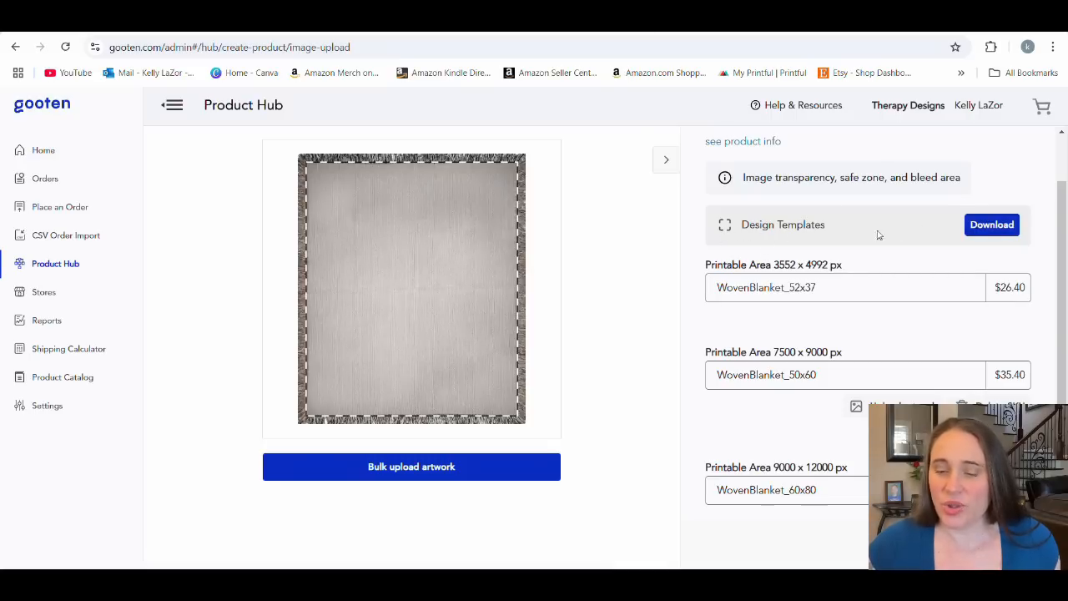
# Switch to Gooten, download the woven blanket design templates and open the Templates folder in the downloaded archive.
pyautogui.click(986, 230)
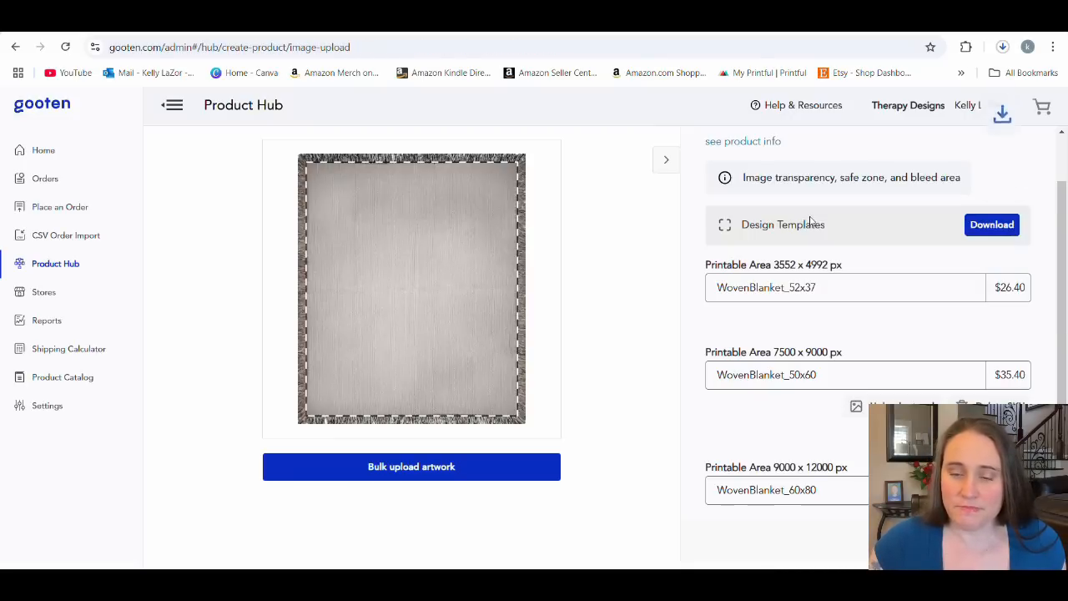
pyautogui.click(891, 93)
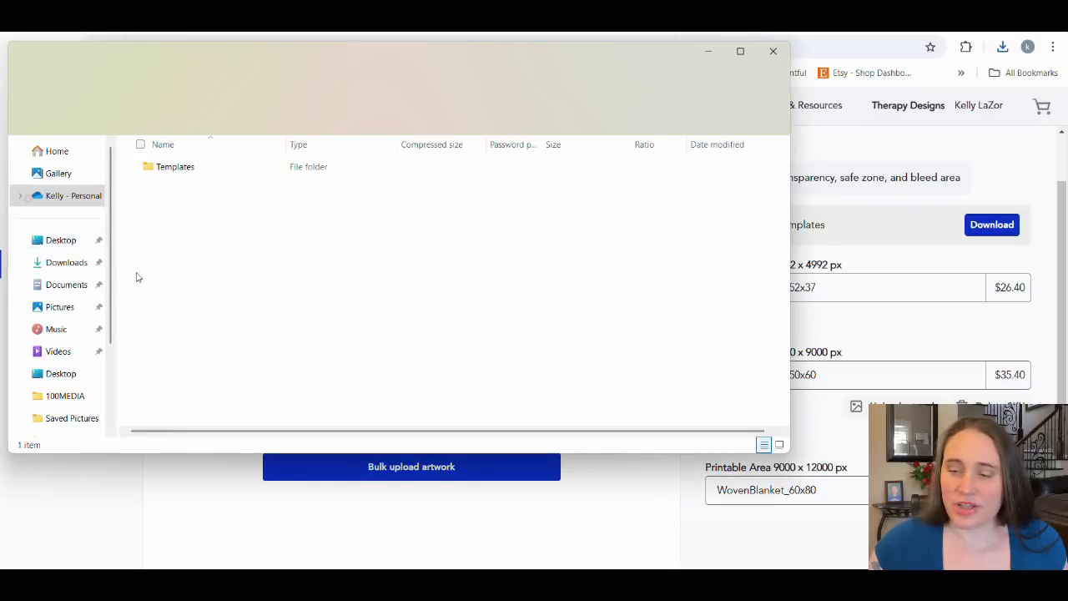
pyautogui.doubleClick(184, 173)
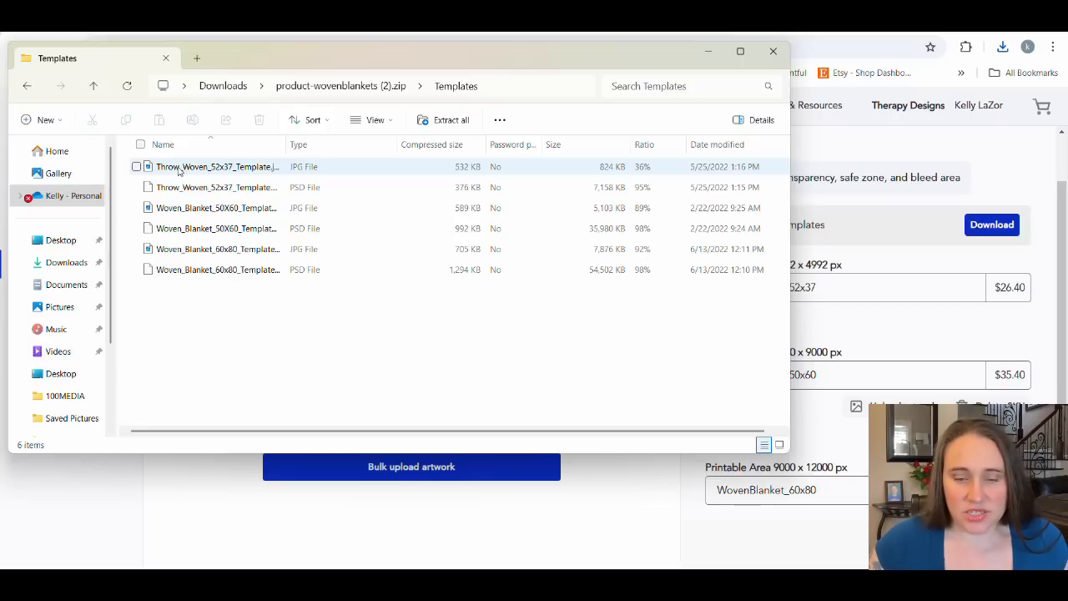
# Copy Throw_Woven_52x37_Template.jpg from the archive to the Downloads folder, replacing the existing file, and close the folder window.
pyautogui.moveTo(178, 171); pyautogui.dragTo(97, 269)
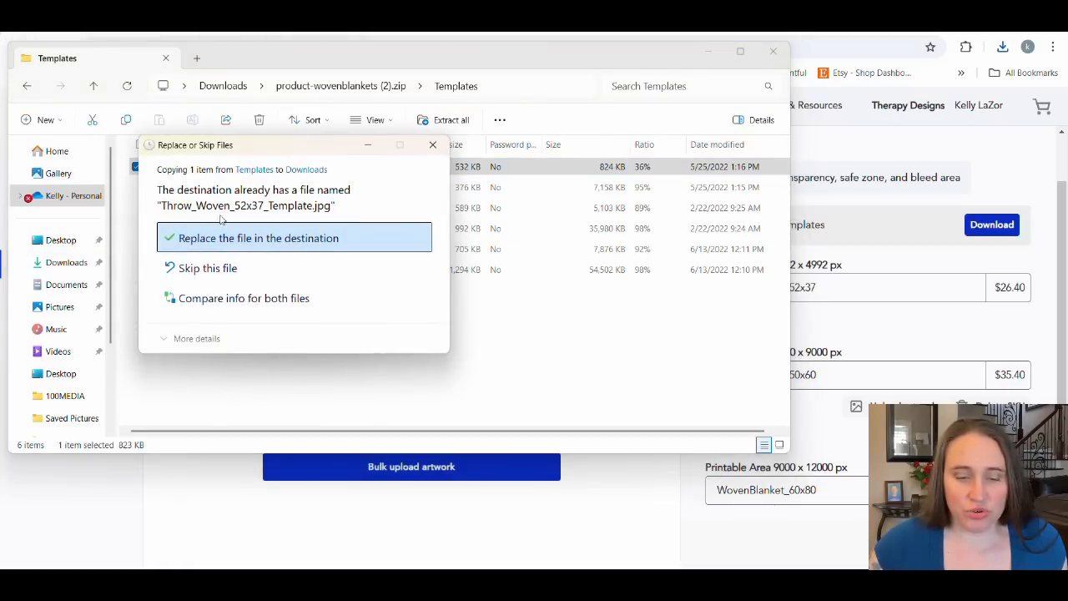
pyautogui.click(223, 238)
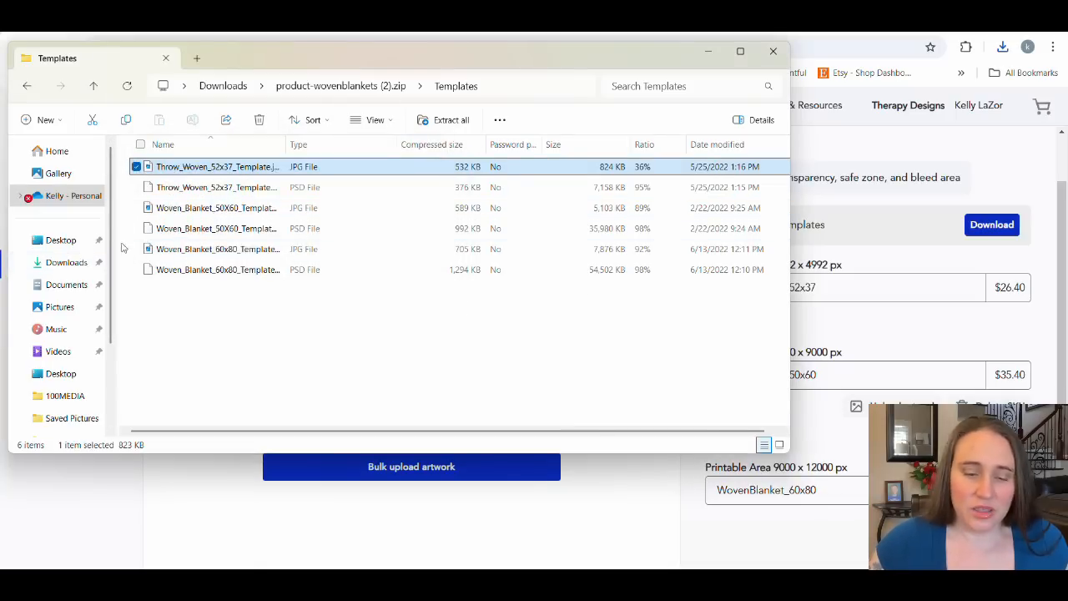
pyautogui.click(772, 52)
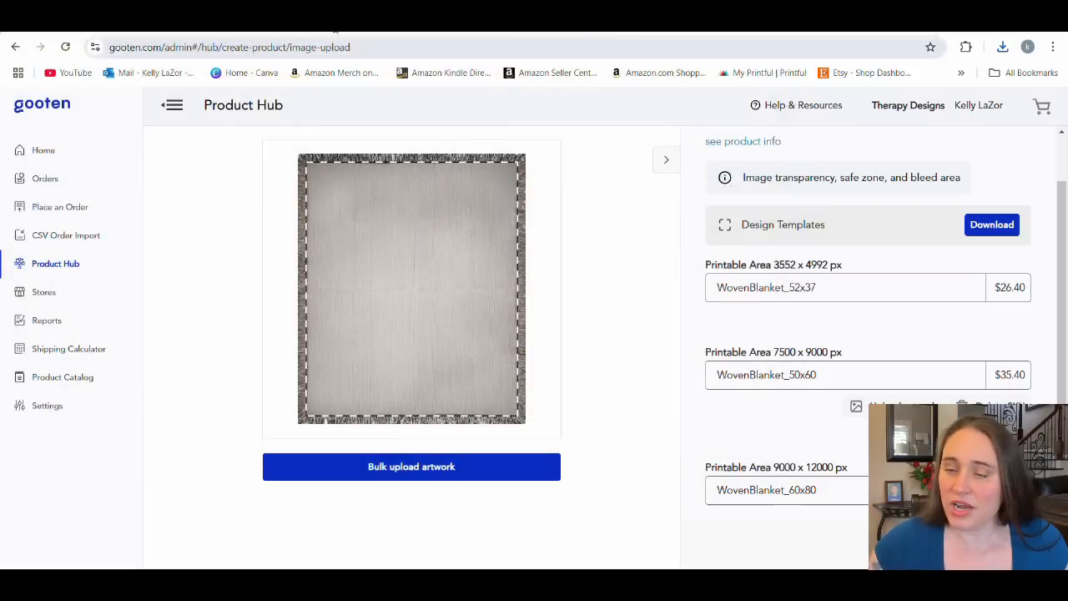
# Switch to Canva and place the uploaded 4992 × 3552 px woven blanket template on page 1.
pyautogui.click(333, 25)
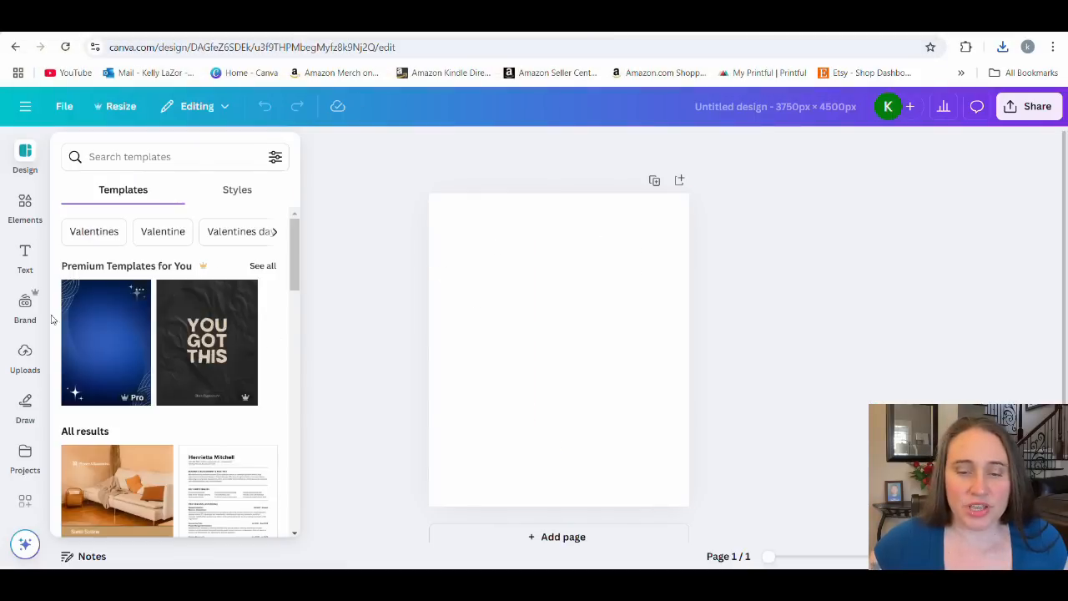
pyautogui.click(25, 356)
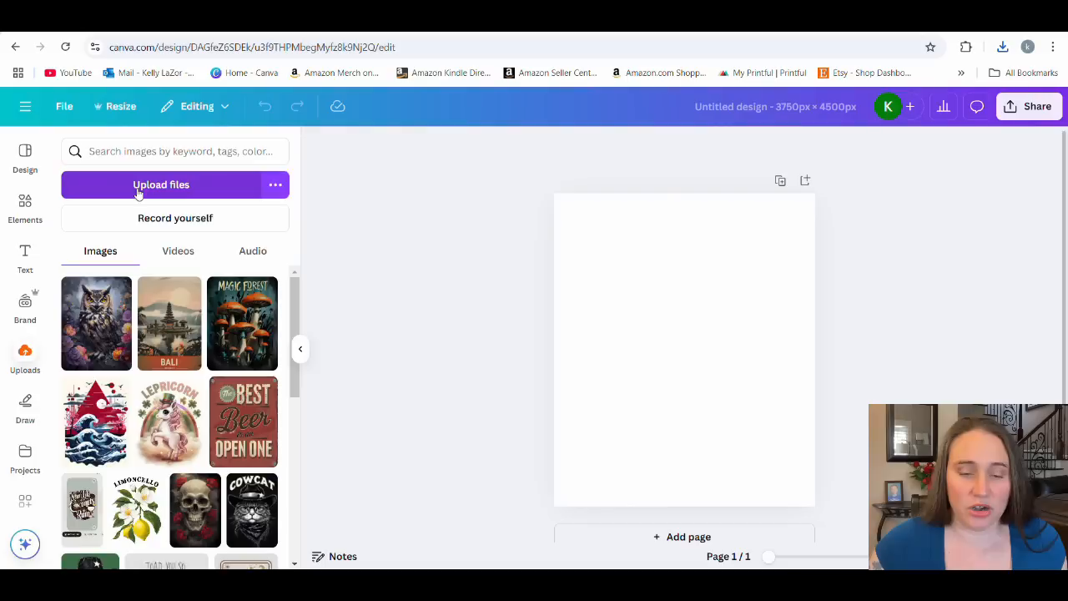
pyautogui.scroll(-10, 167, 375)
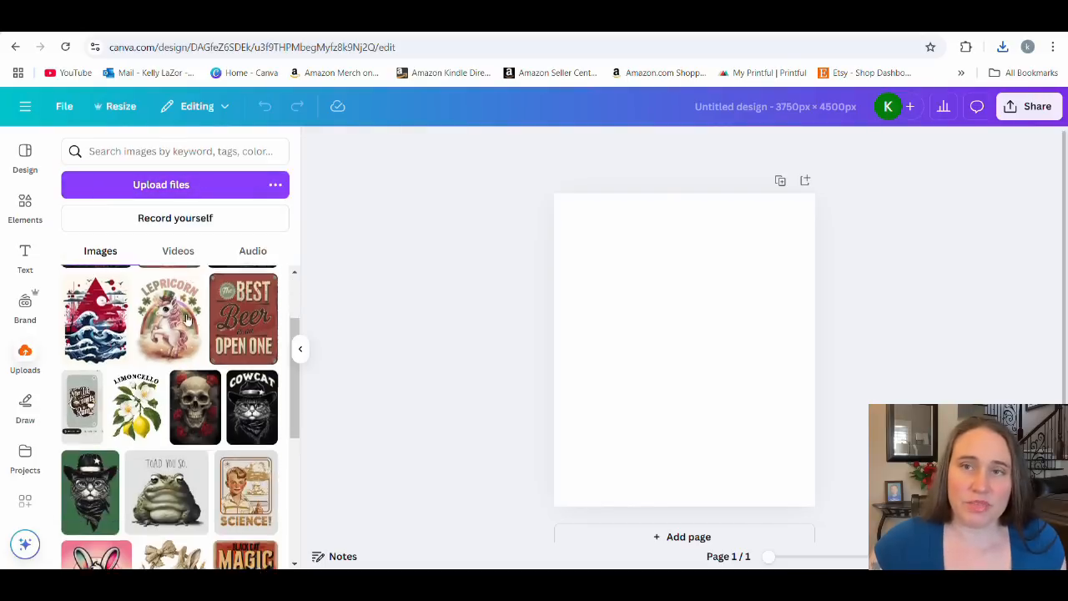
pyautogui.click(122, 366)
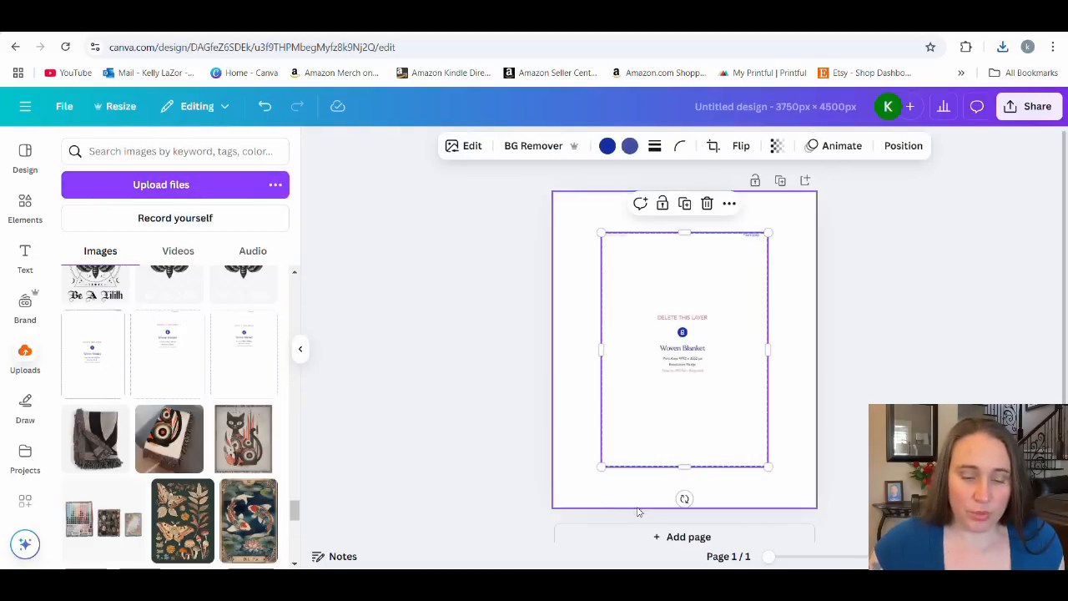
# Add two pages and place the 7500 × 9000 px template on page 2 and the 9000 × 12000 px template on page 3.
pyautogui.click(634, 539)
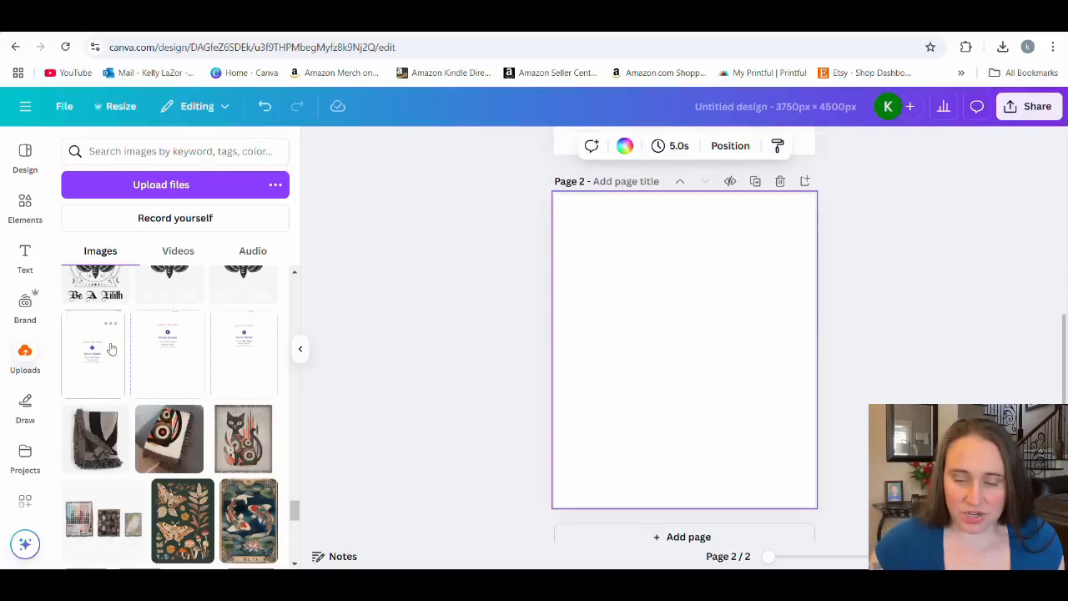
pyautogui.click(169, 380)
pyautogui.click(599, 535)
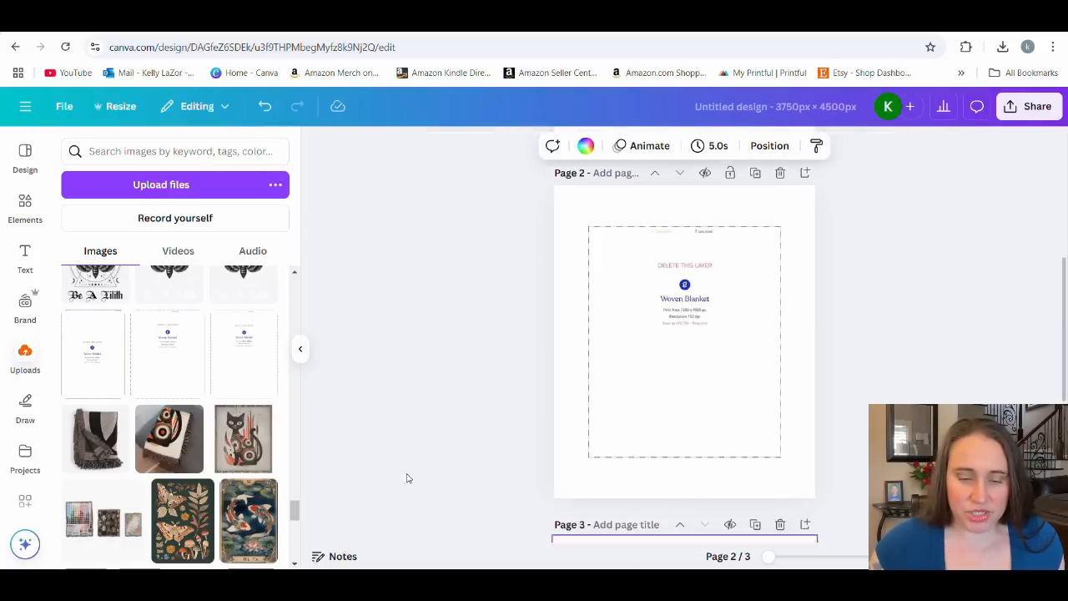
pyautogui.click(266, 380)
pyautogui.click(299, 360)
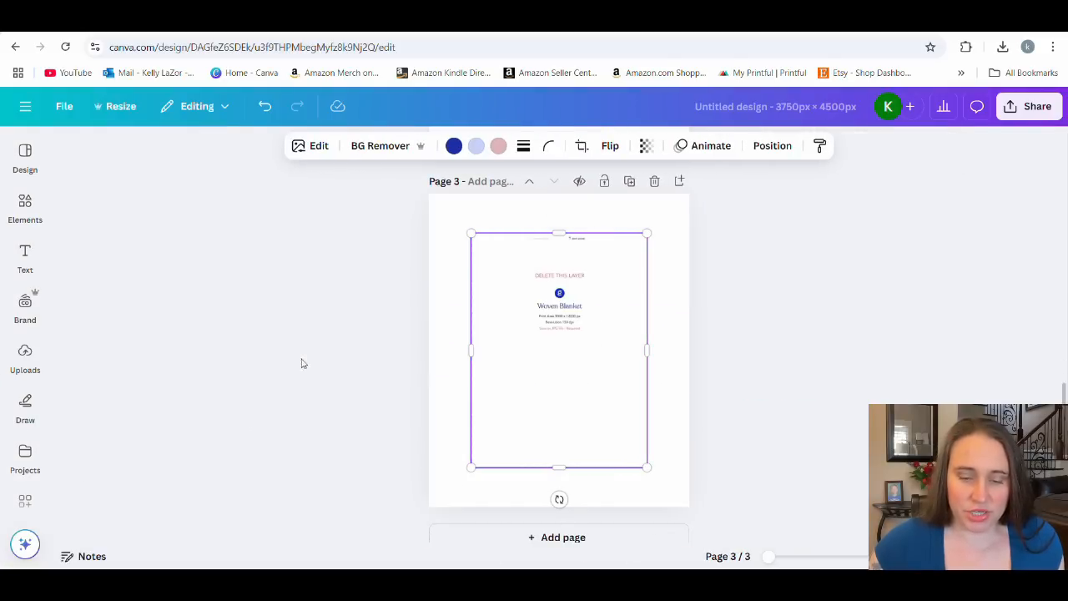
# Align the page 2 template with the page's upper-left corner and enlarge it to fill the whole page.
pyautogui.click(756, 353)
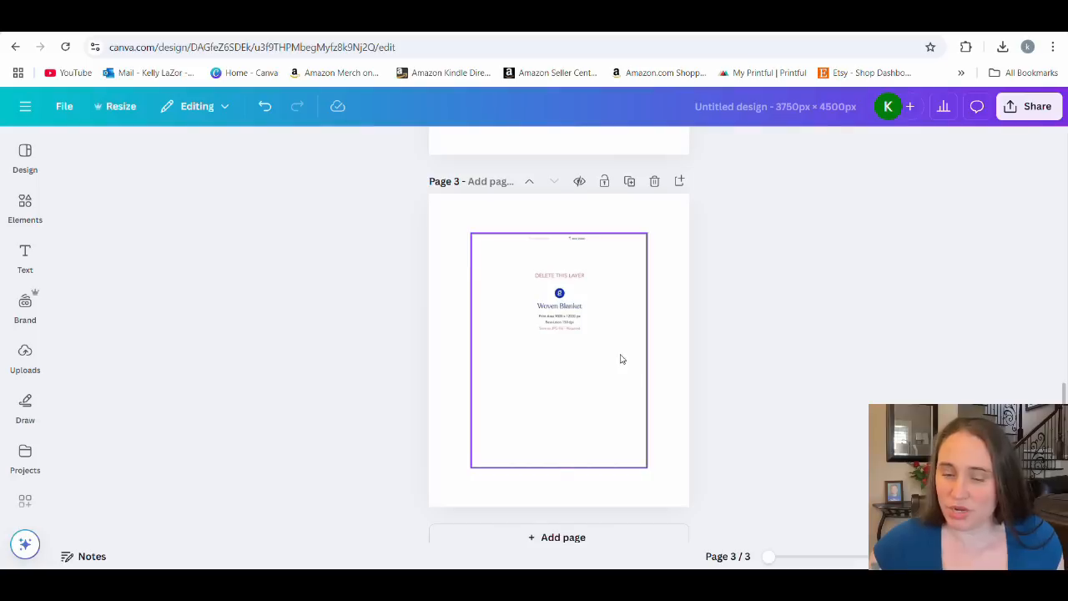
pyautogui.click(594, 362)
pyautogui.scroll(4, 596, 365)
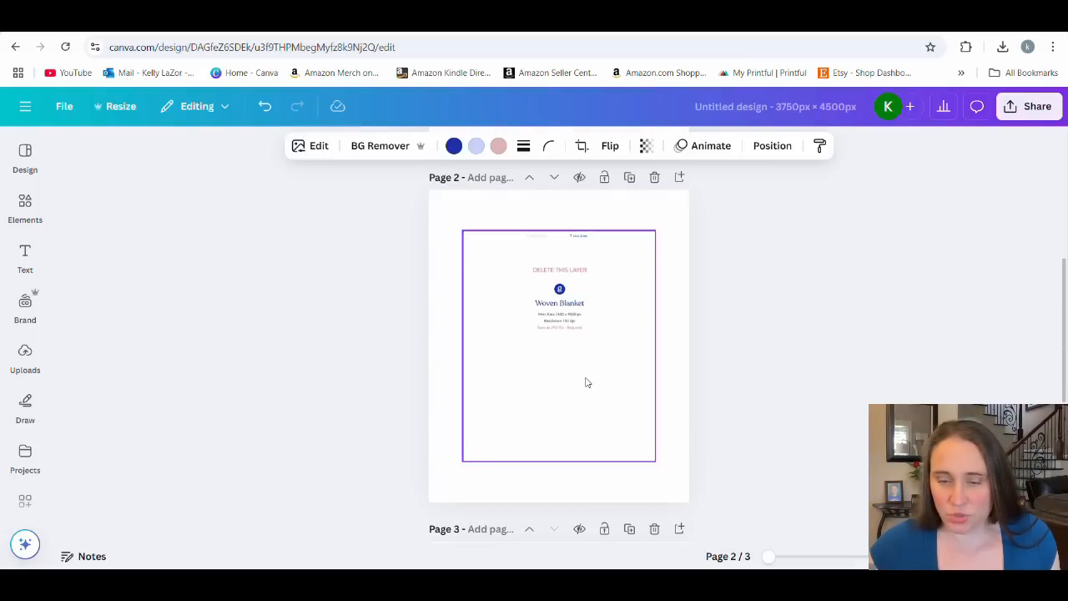
pyautogui.moveTo(572, 357); pyautogui.dragTo(536, 317)
pyautogui.scroll(-2, 572, 317)
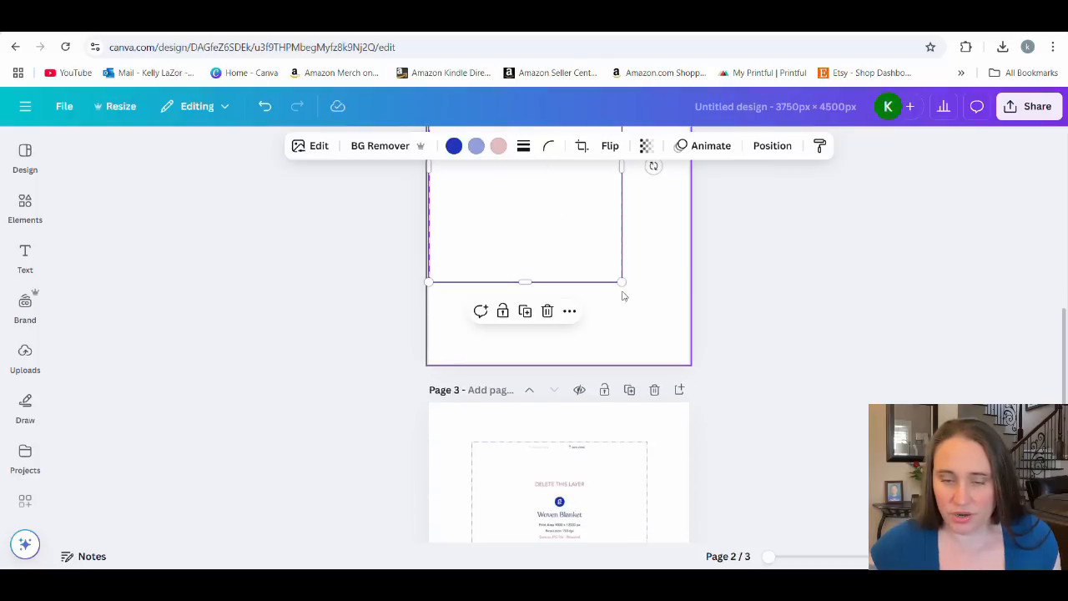
pyautogui.moveTo(622, 283); pyautogui.dragTo(692, 365)
pyautogui.scroll(3, 784, 371)
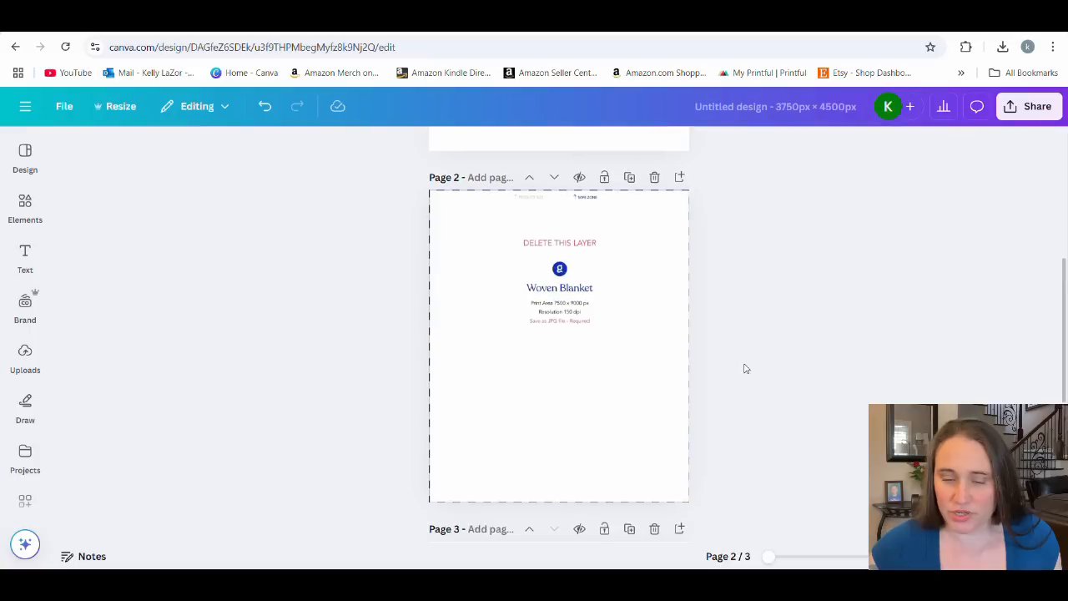
# Enlarge the page 3 template to the full page height and centre it horizontally on the page.
pyautogui.scroll(-3, 742, 348)
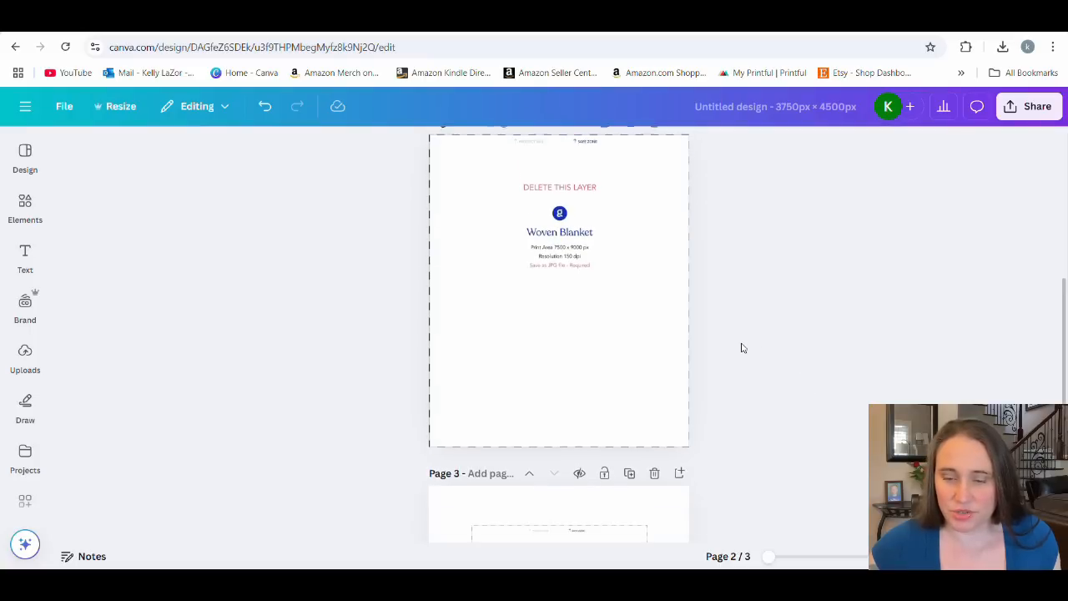
pyautogui.click(549, 428)
pyautogui.moveTo(549, 428); pyautogui.dragTo(538, 417)
pyautogui.scroll(-3, 568, 379)
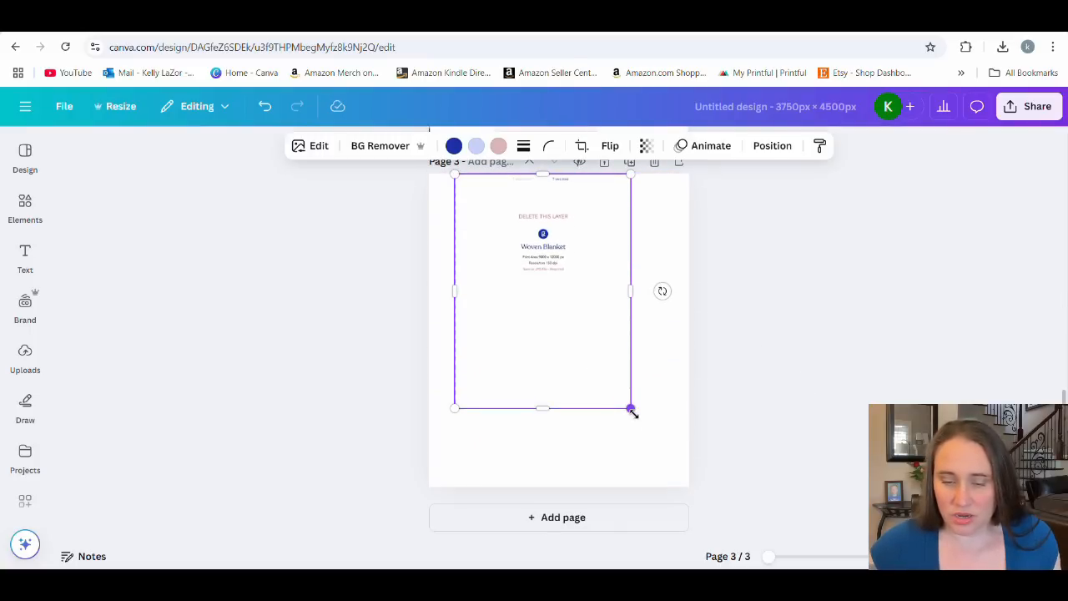
pyautogui.moveTo(631, 408); pyautogui.dragTo(670, 501)
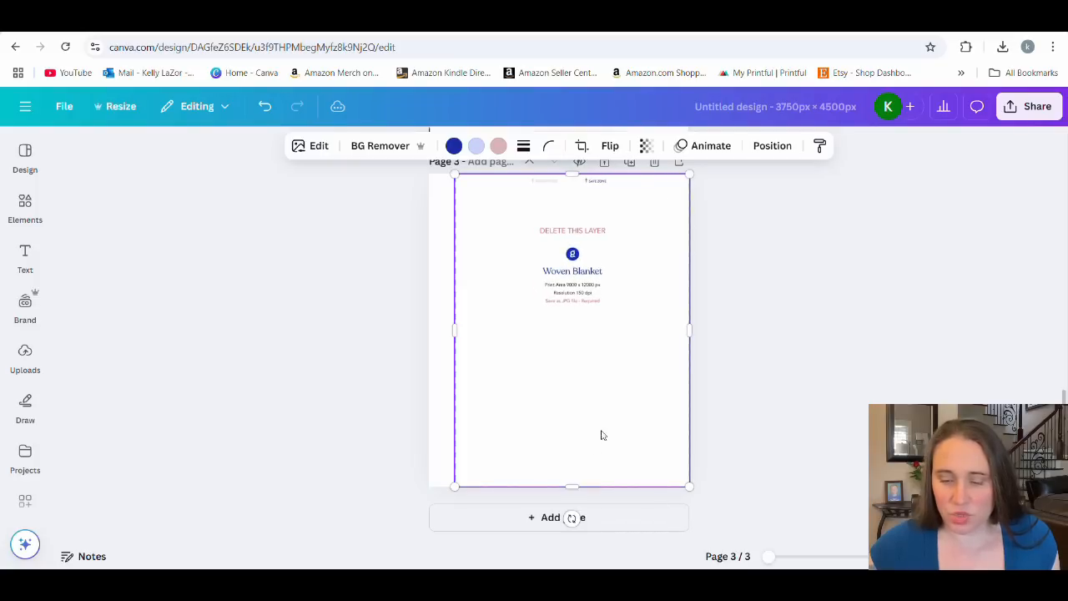
pyautogui.moveTo(603, 434); pyautogui.dragTo(593, 426)
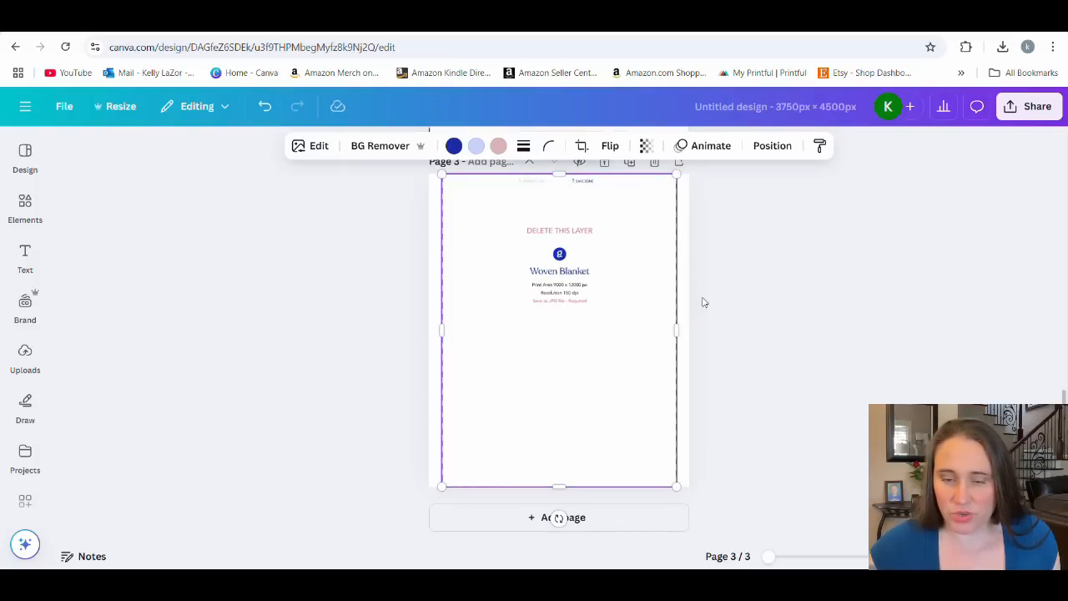
# Enlarge the page 1 template to the full page height and centre it horizontally on the page.
pyautogui.scroll(5, 698, 382)
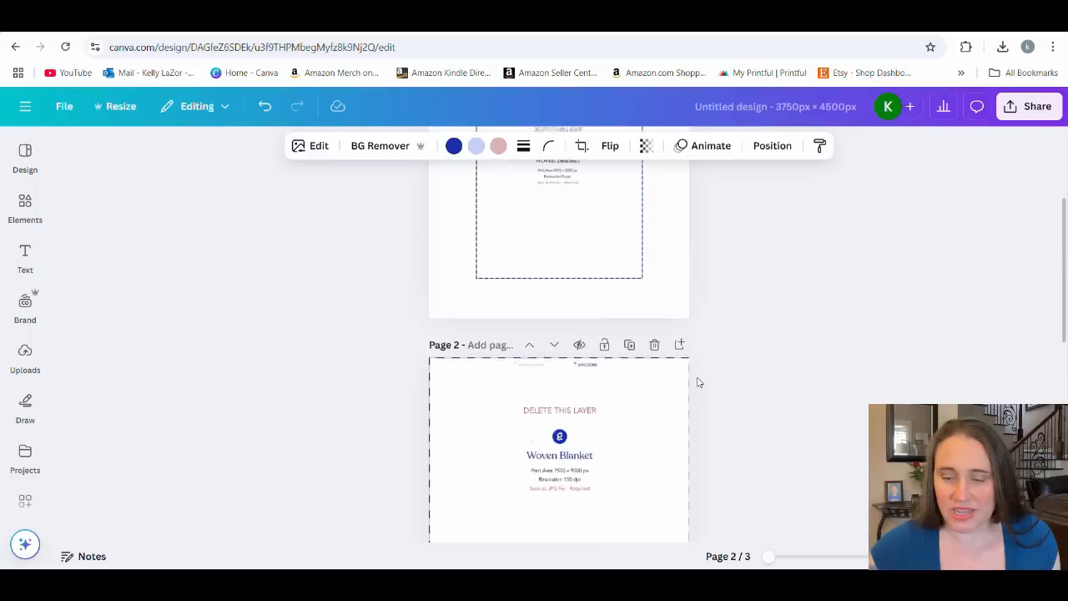
pyautogui.scroll(5, 698, 381)
pyautogui.moveTo(600, 331); pyautogui.dragTo(627, 329)
pyautogui.scroll(-3, 604, 319)
pyautogui.click(768, 351)
pyautogui.scroll(2, 756, 370)
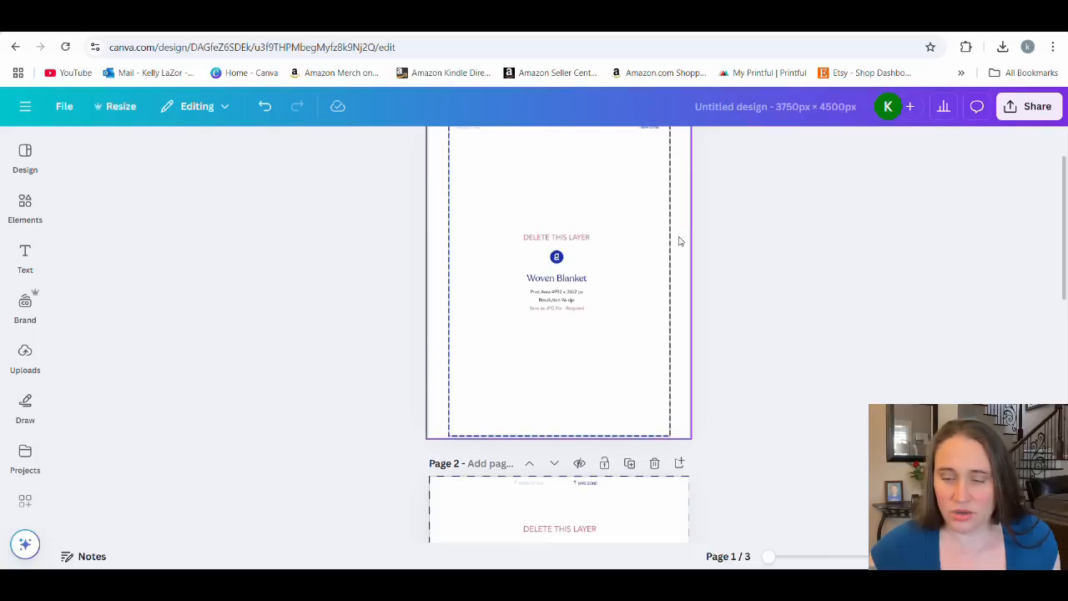
pyautogui.scroll(-4, 699, 300)
pyautogui.scroll(-4, 677, 250)
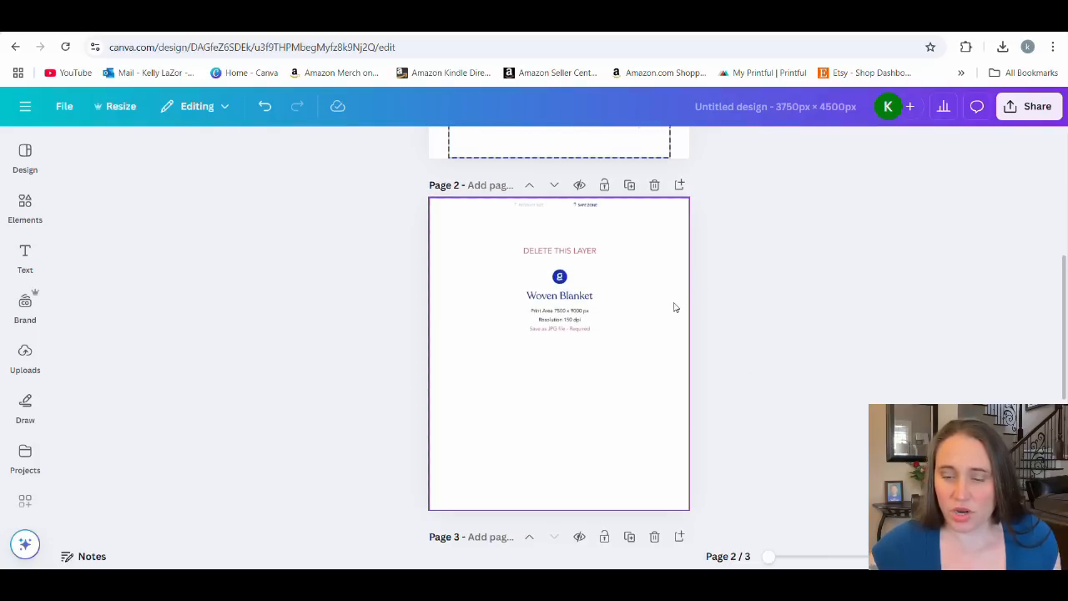
# Duplicate page 1 and remove the template from the first copy to leave a blank page for the artwork.
pyautogui.scroll(10, 668, 381)
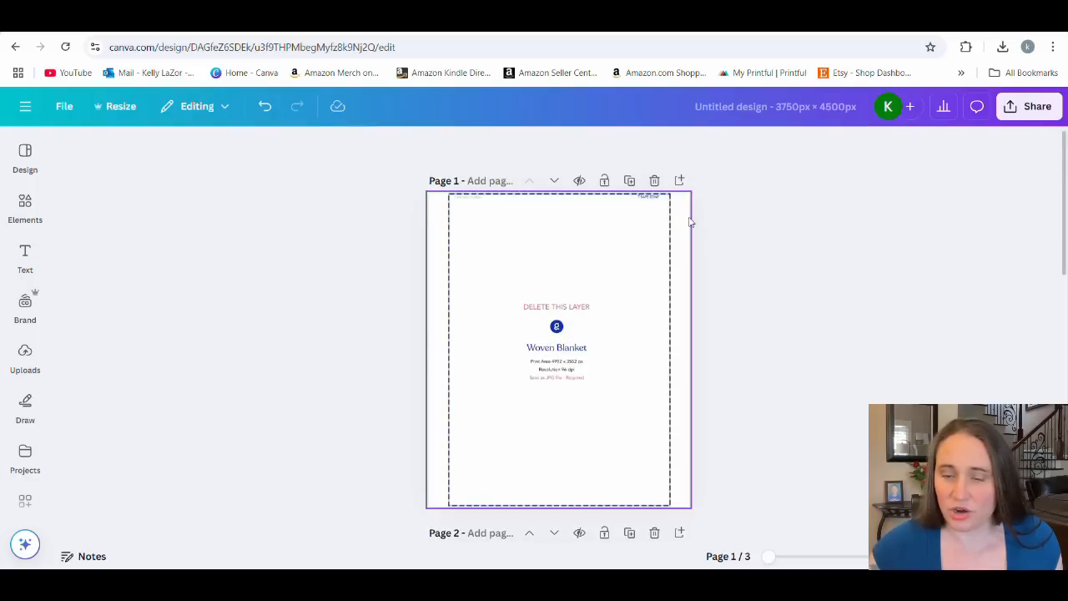
pyautogui.click(630, 181)
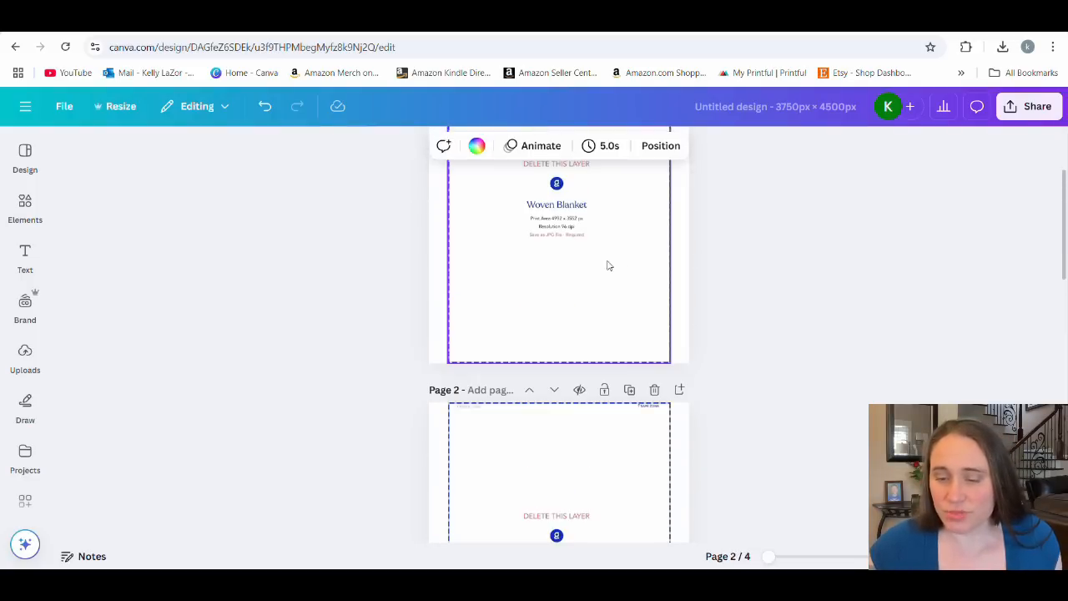
pyautogui.scroll(2, 584, 296)
pyautogui.scroll(-2, 622, 242)
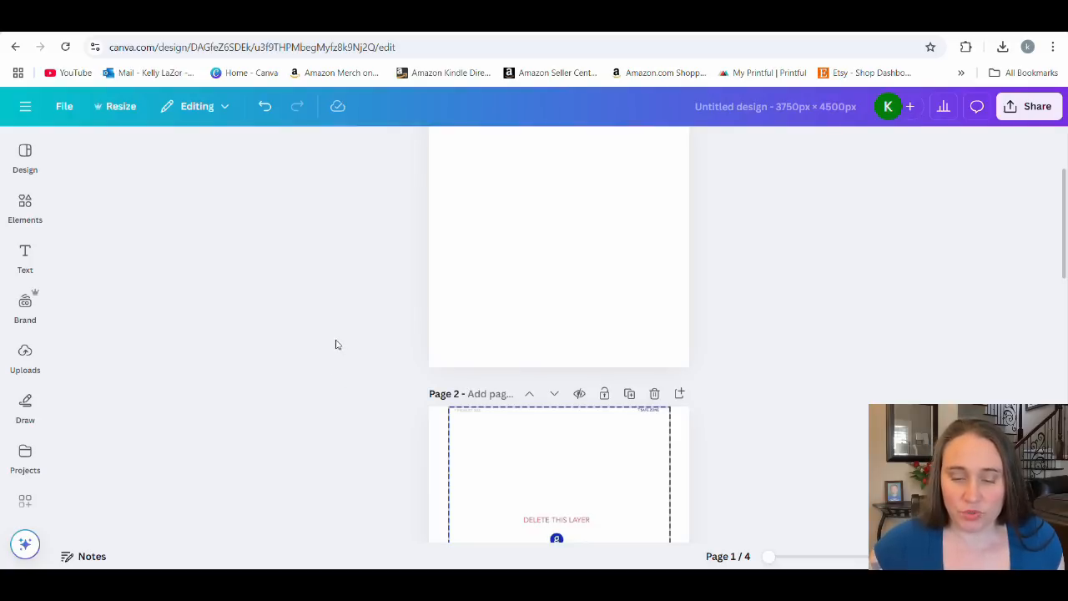
# Show the rulers and place vertical guides along the left and right edges of the page 2 template.
pyautogui.hotkey('shift', 'r')
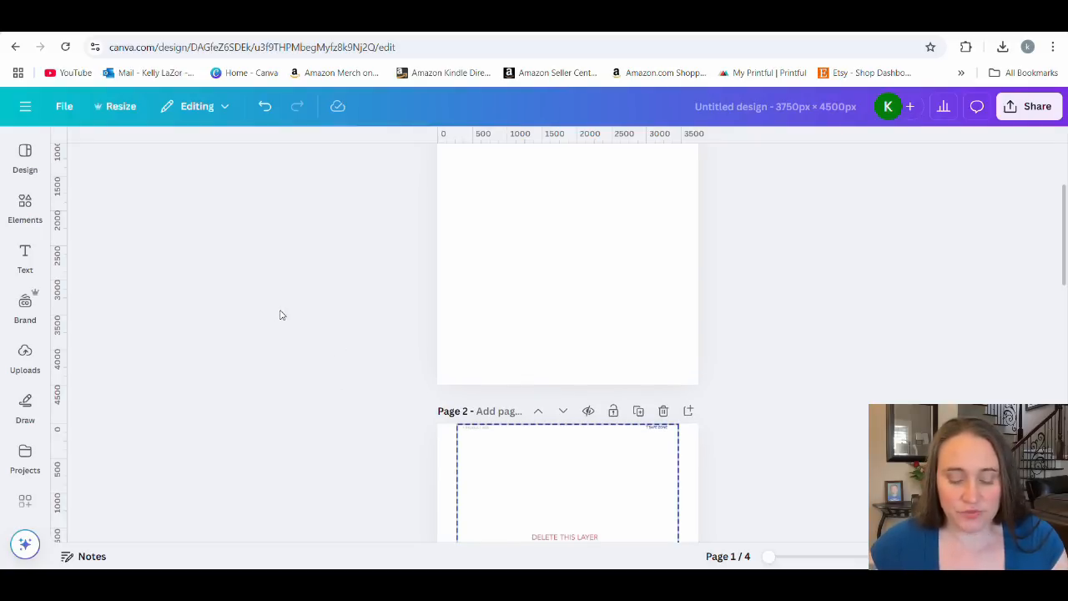
pyautogui.scroll(-4, 224, 361)
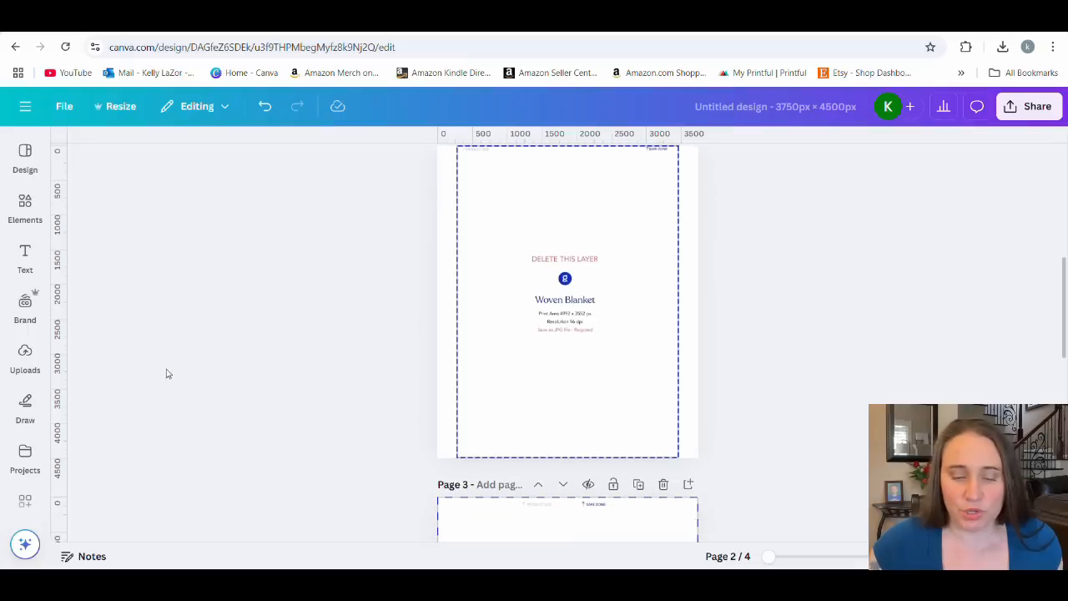
pyautogui.moveTo(70, 397); pyautogui.dragTo(458, 397)
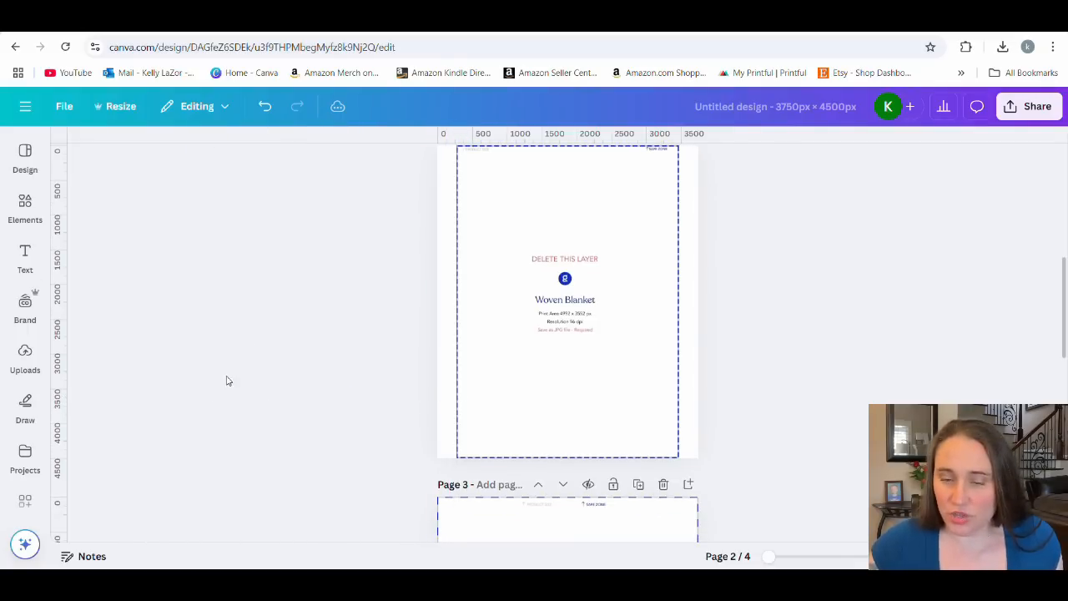
pyautogui.moveTo(66, 379); pyautogui.dragTo(681, 376)
# Place vertical guides along the left and right edges of the 9000 × 12000 px template on page 4.
pyautogui.scroll(-5, 835, 350)
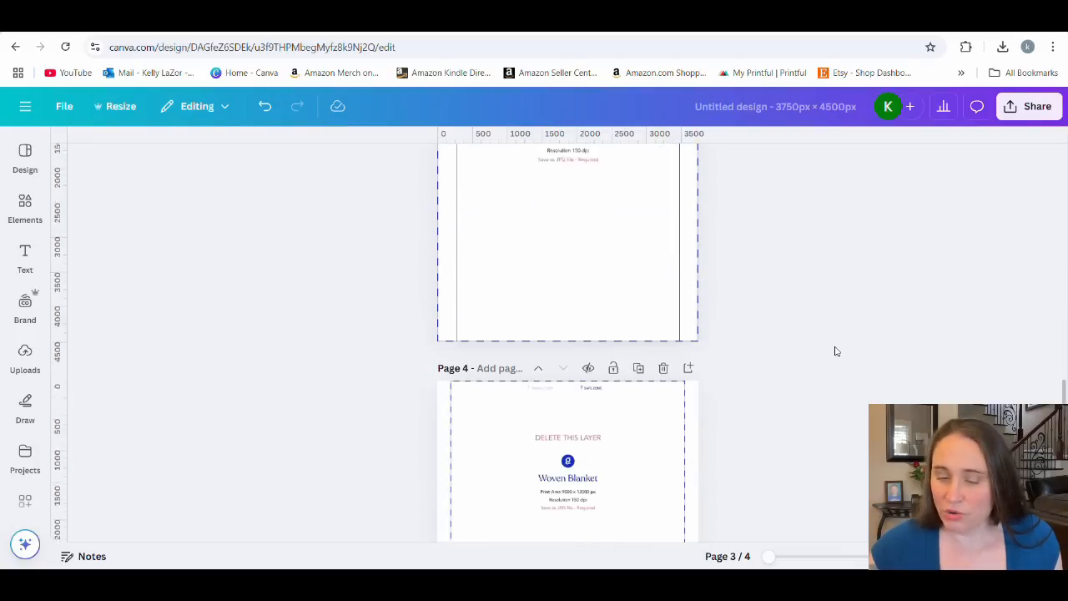
pyautogui.scroll(-3, 715, 241)
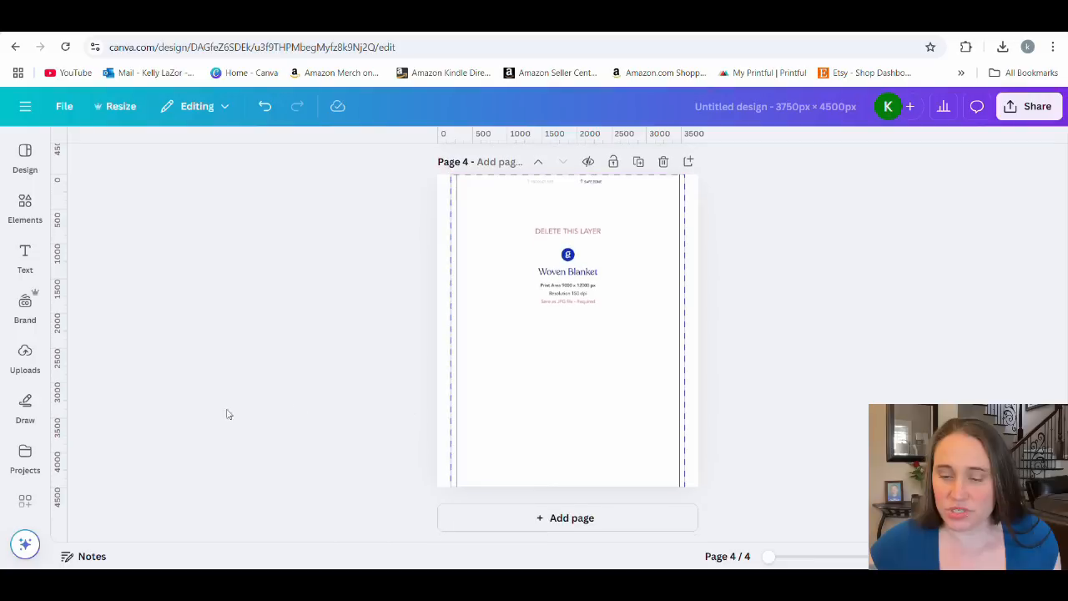
pyautogui.moveTo(48, 393)
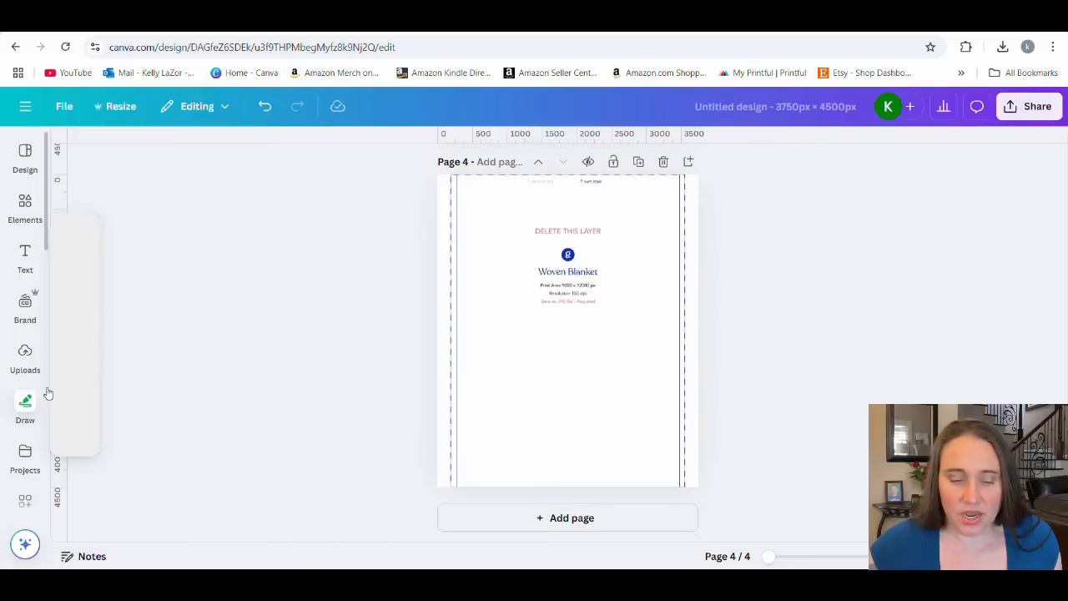
pyautogui.moveTo(73, 177); pyautogui.dragTo(452, 251)
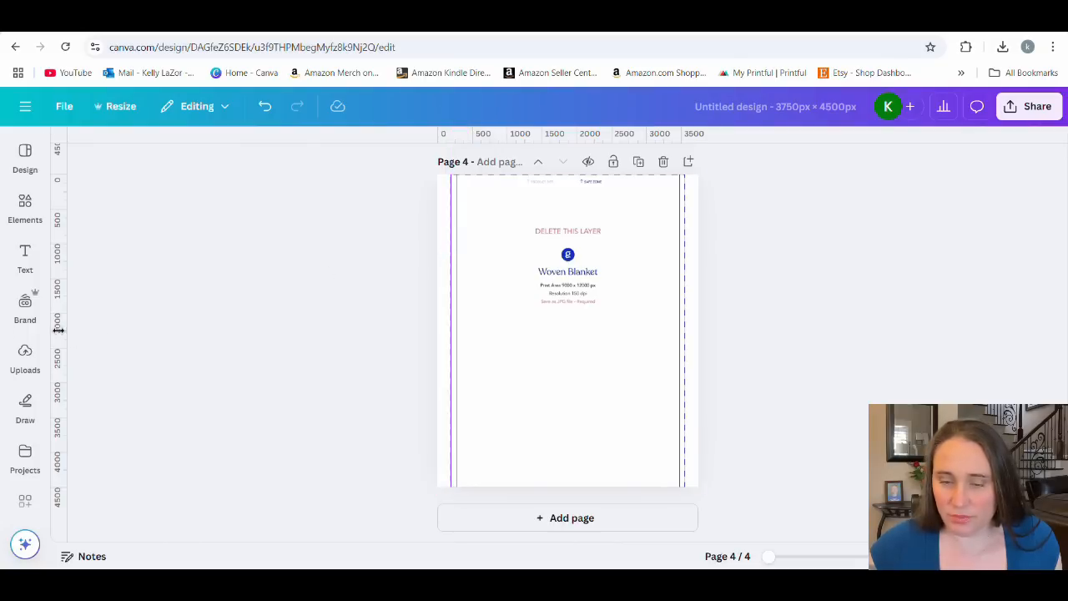
pyautogui.moveTo(66, 331); pyautogui.dragTo(687, 321)
pyautogui.scroll(15, 801, 321)
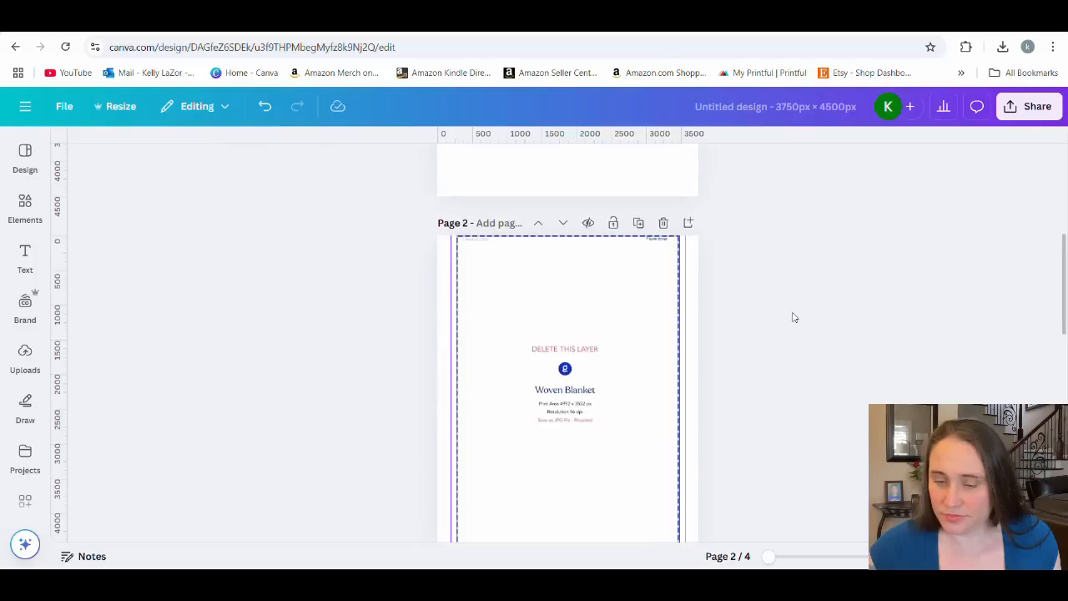
pyautogui.scroll(-1, 862, 331)
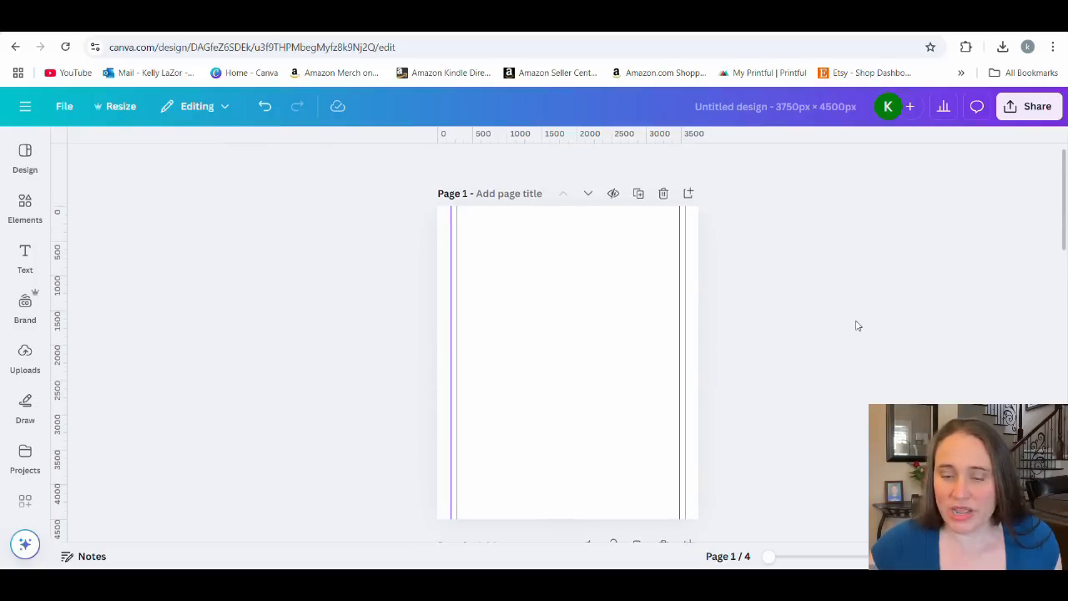
# Return to the blank page 1 and search the elements library for 1950s.
pyautogui.scroll(1, 851, 278)
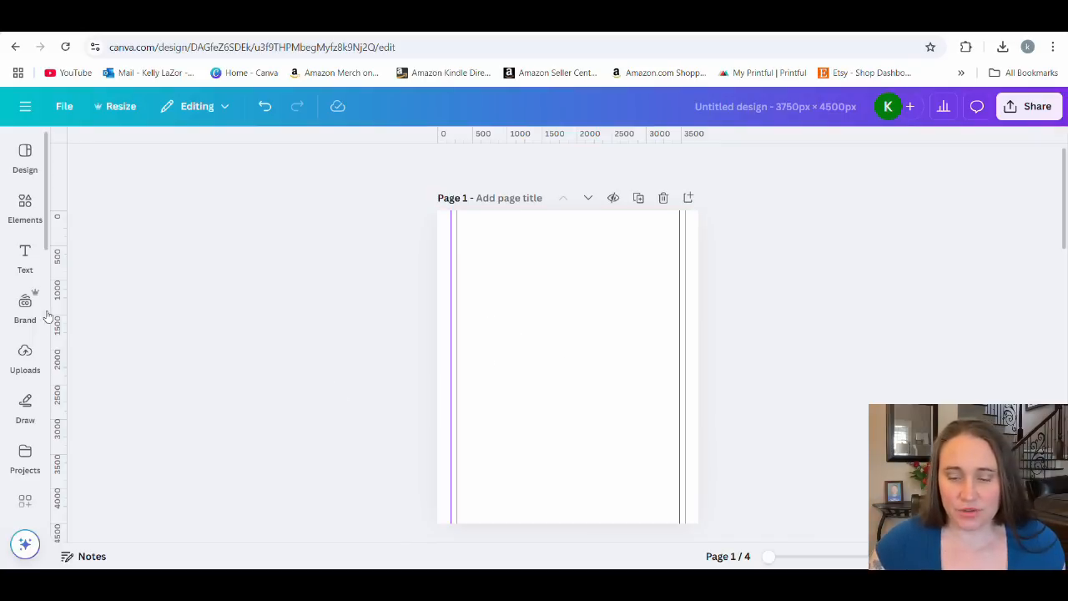
pyautogui.click(26, 206)
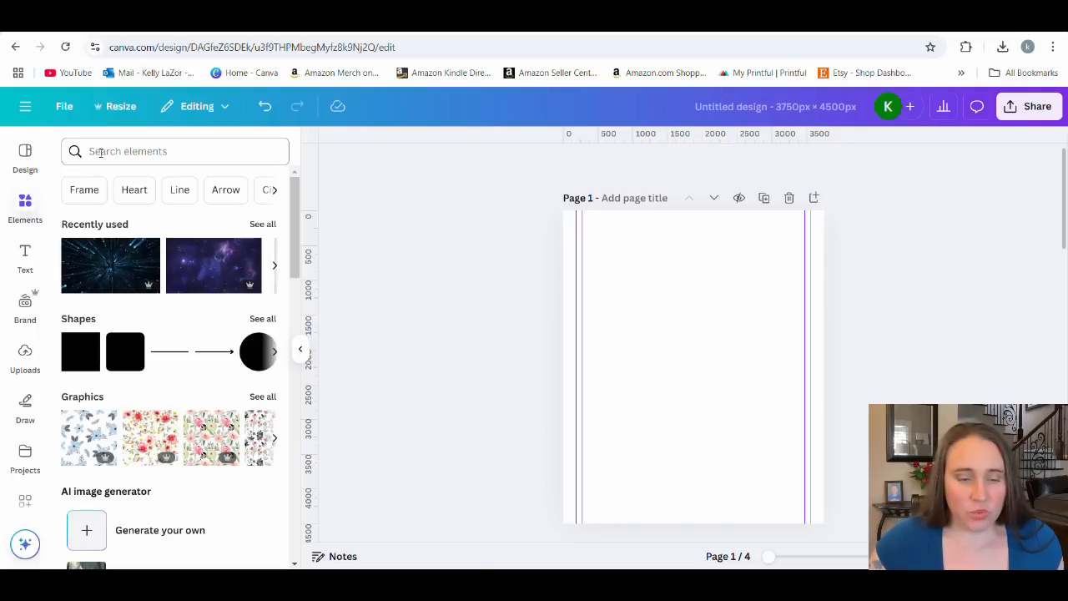
pyautogui.click(103, 154)
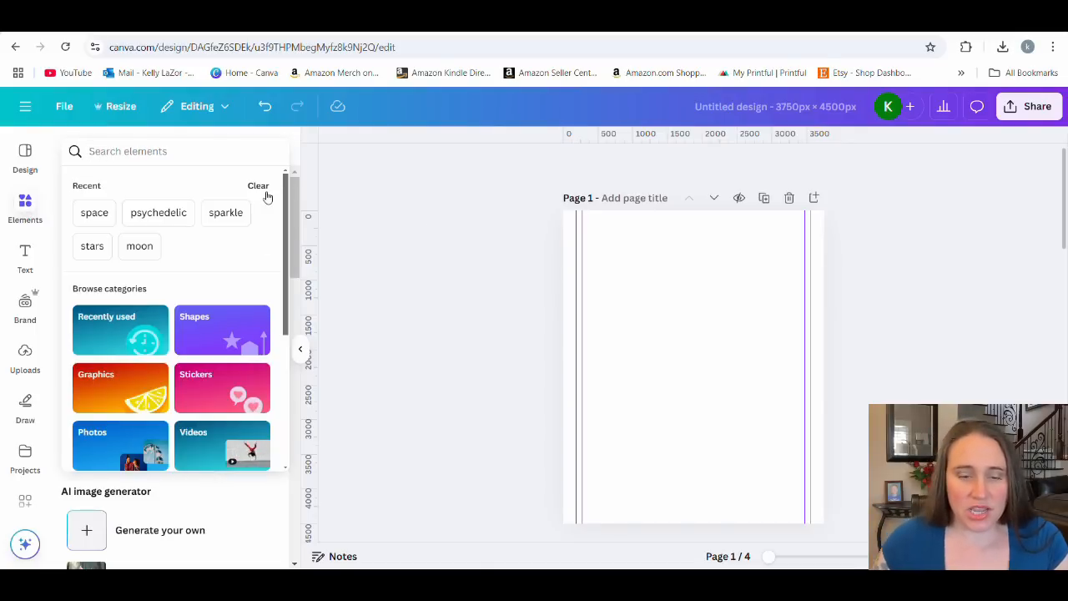
pyautogui.write('1950s')
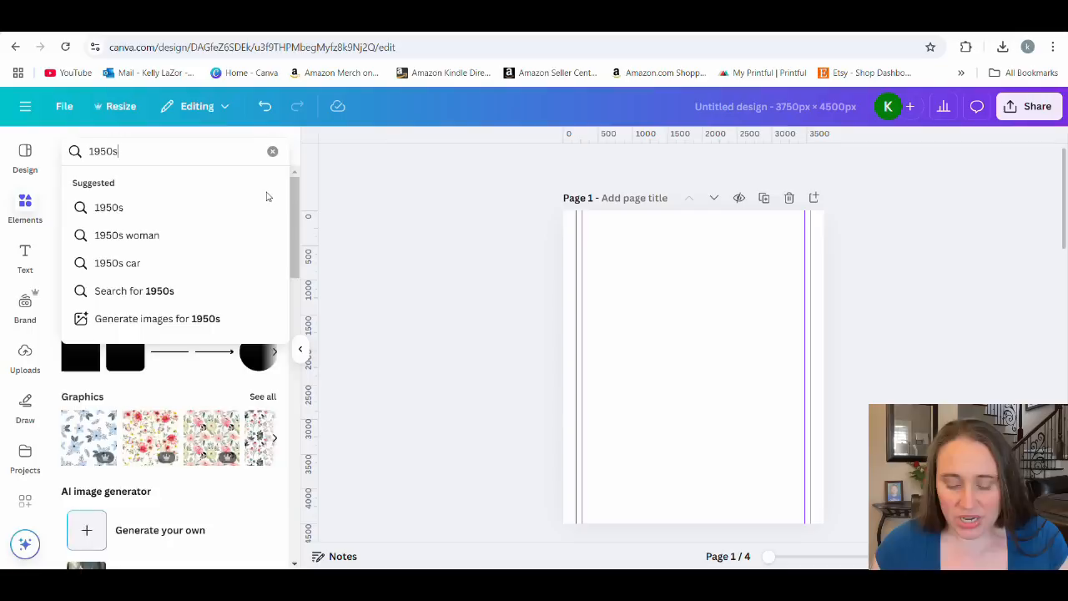
pyautogui.press('Return')
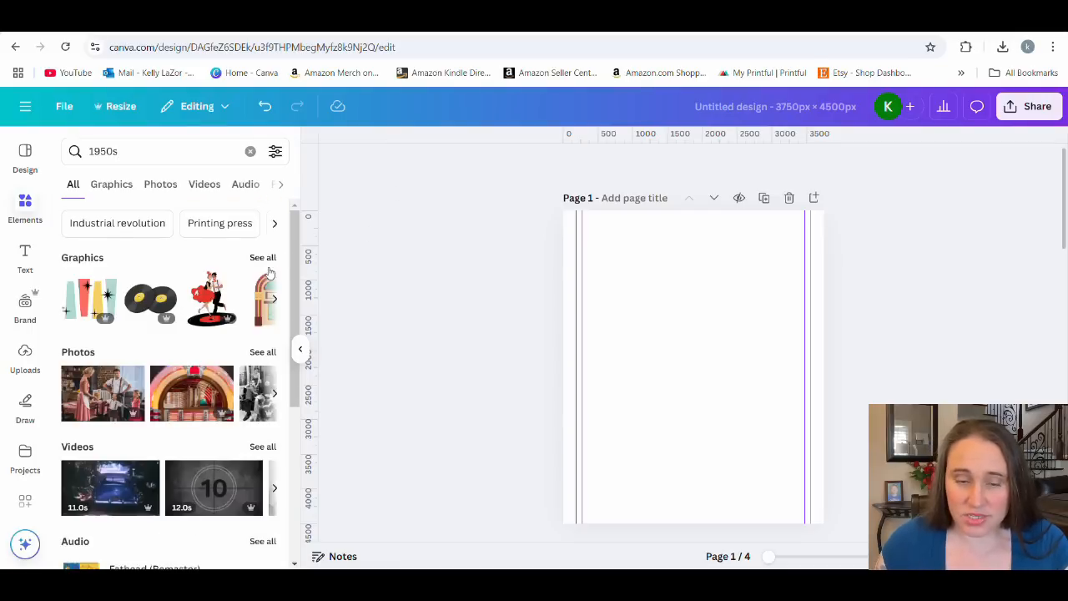
# From the 1950s graphics, add the coloured tapered panels with black stars and the teal atomic starburst from its recommendations to page 1.
pyautogui.click(264, 259)
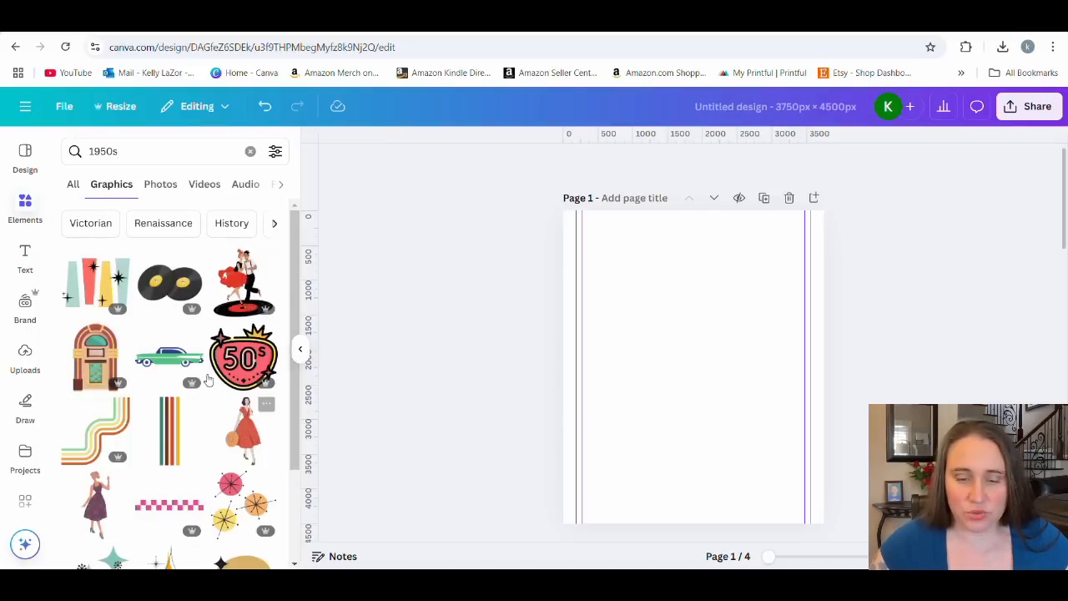
pyautogui.scroll(-1, 150, 321)
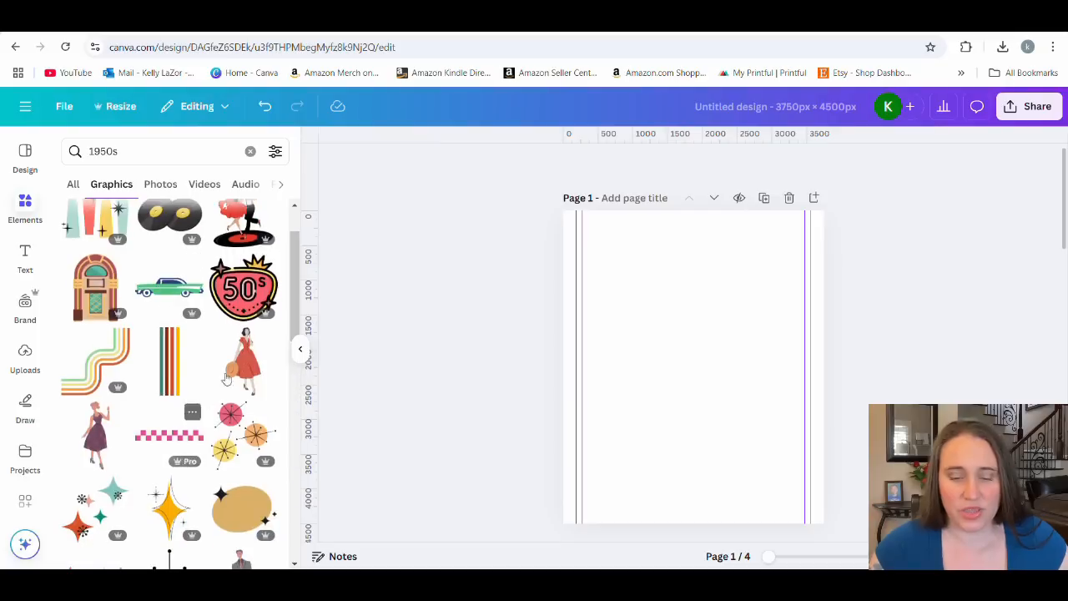
pyautogui.click(105, 212)
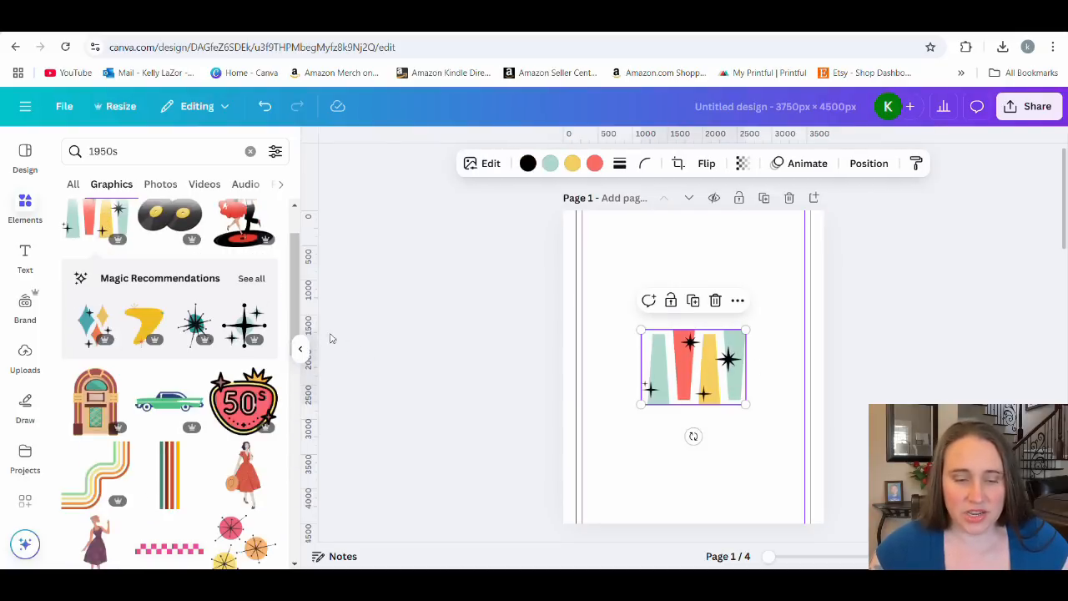
pyautogui.click(251, 279)
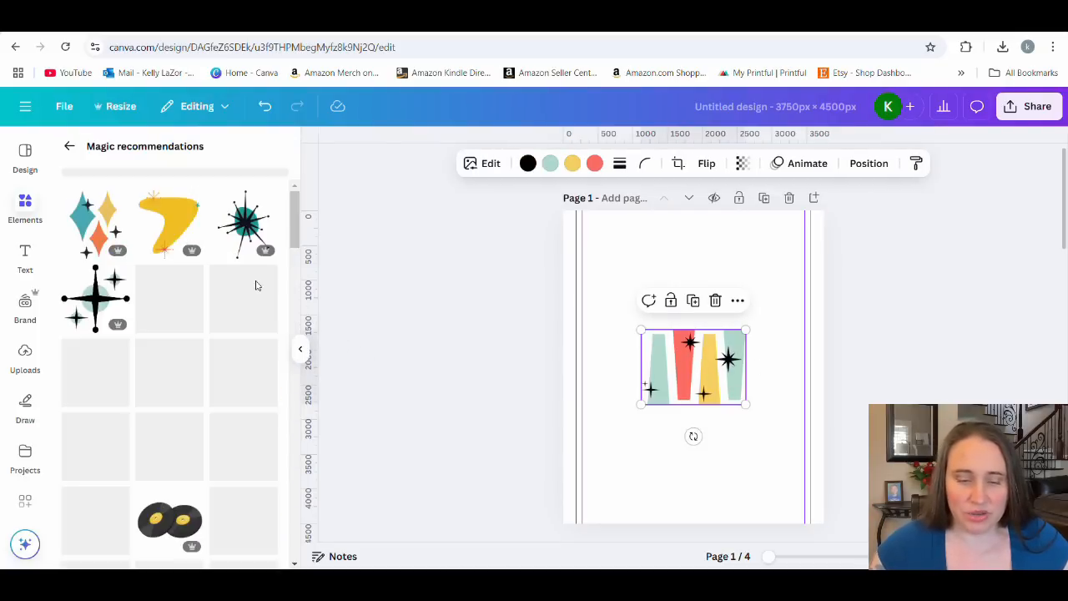
pyautogui.click(264, 238)
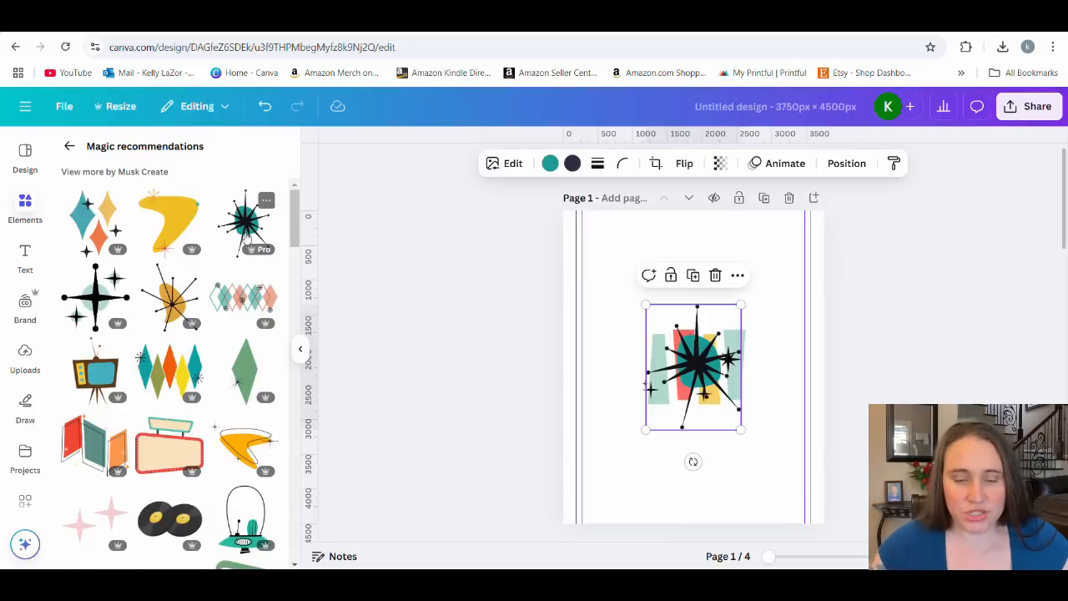
# Find the slanted teal panel with a black outline among the recommended graphics and add it to page 1.
pyautogui.scroll(-1, 158, 330)
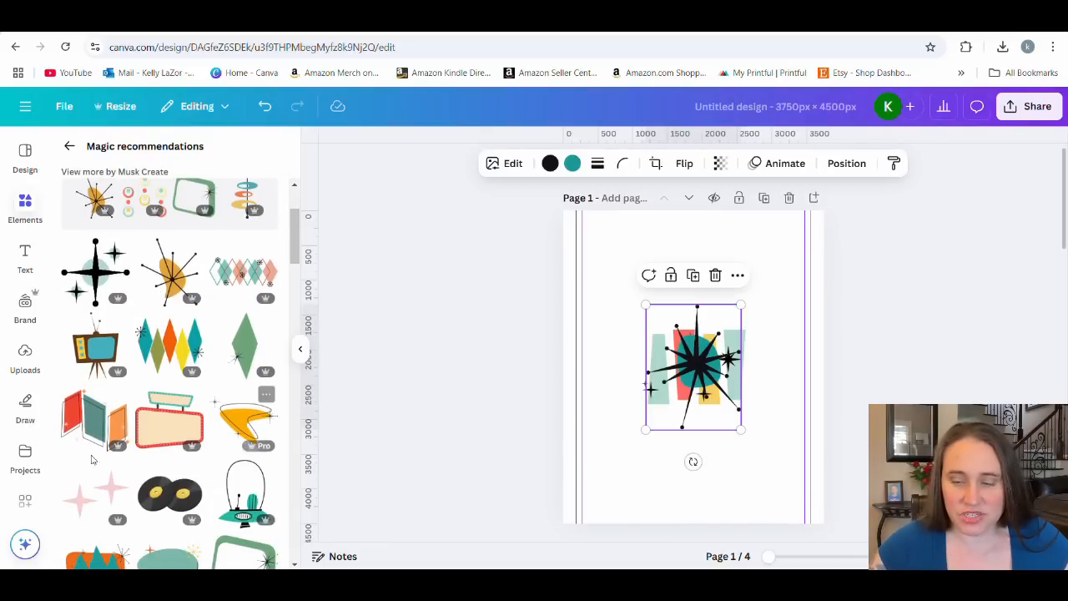
pyautogui.scroll(-3, 111, 375)
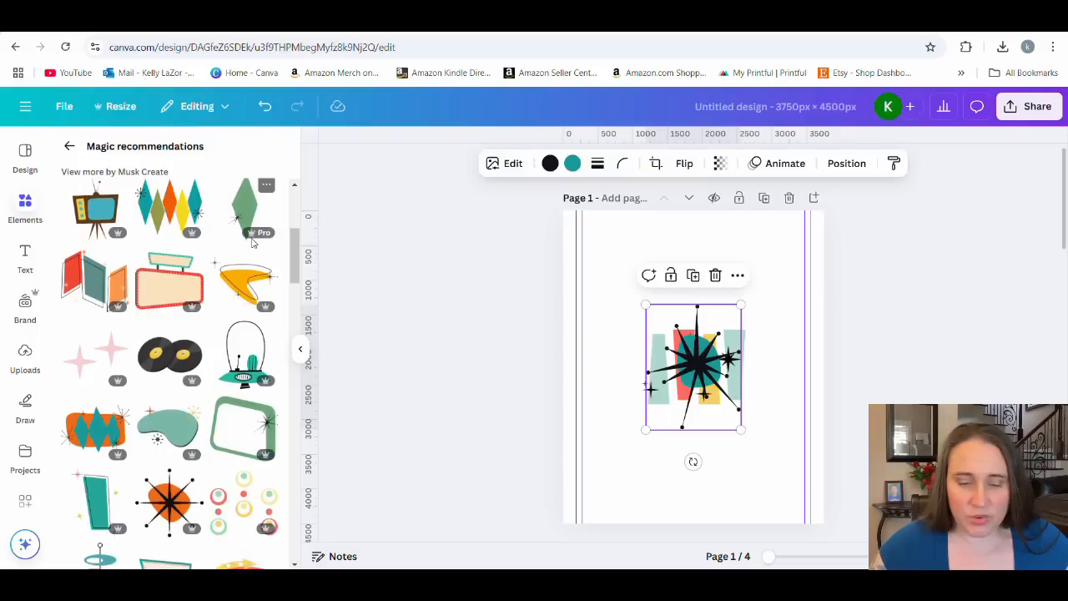
pyautogui.scroll(-2, 167, 326)
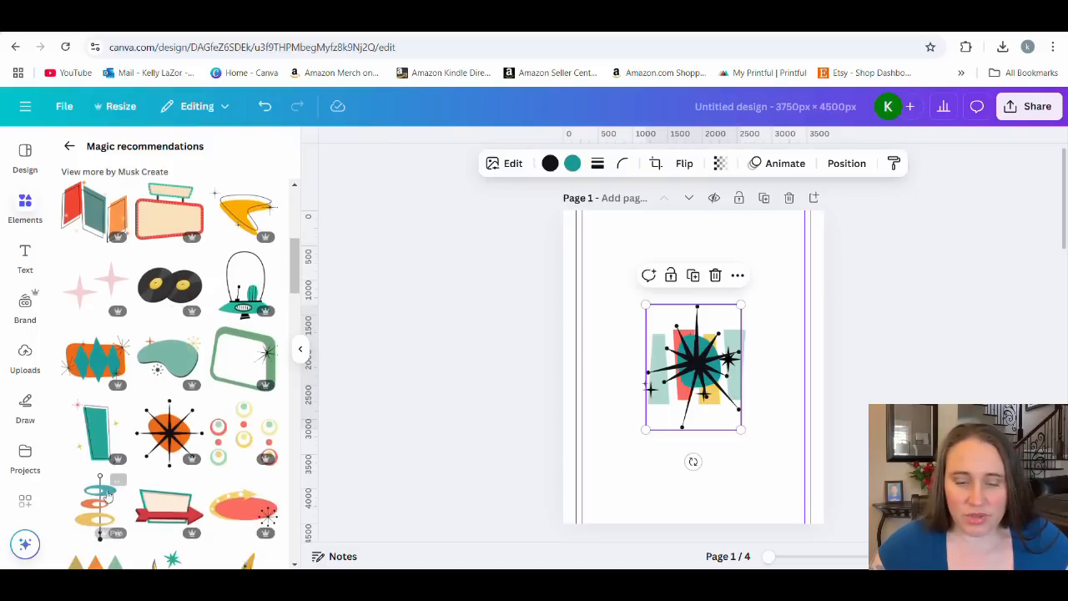
pyautogui.click(86, 431)
# Add the brown retro cat to the upper left of page 1 and the dark atomic star to the upper right.
pyautogui.scroll(-5, 180, 375)
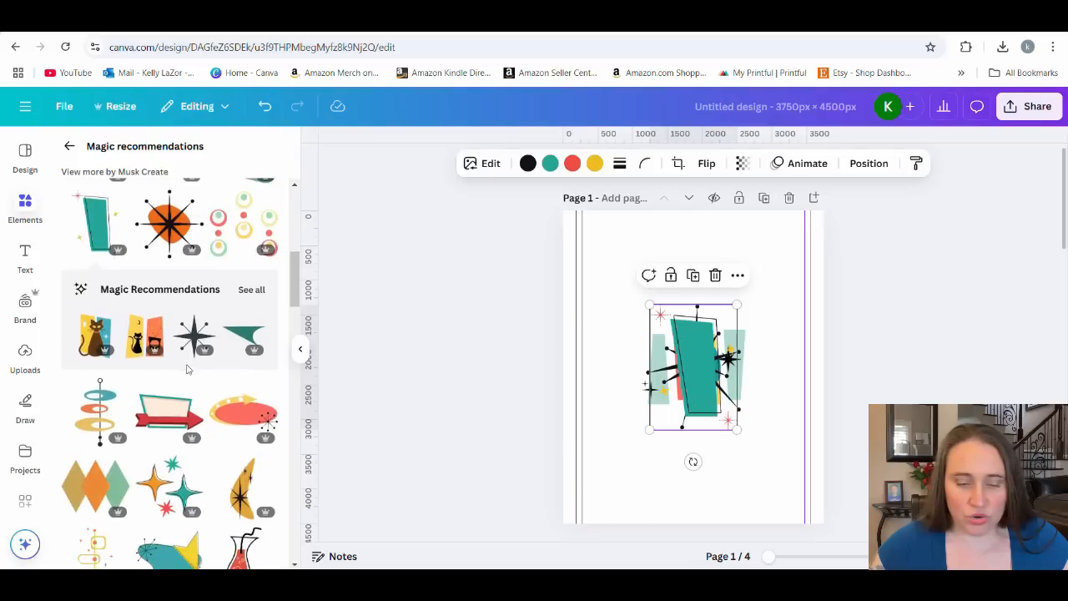
pyautogui.click(97, 338)
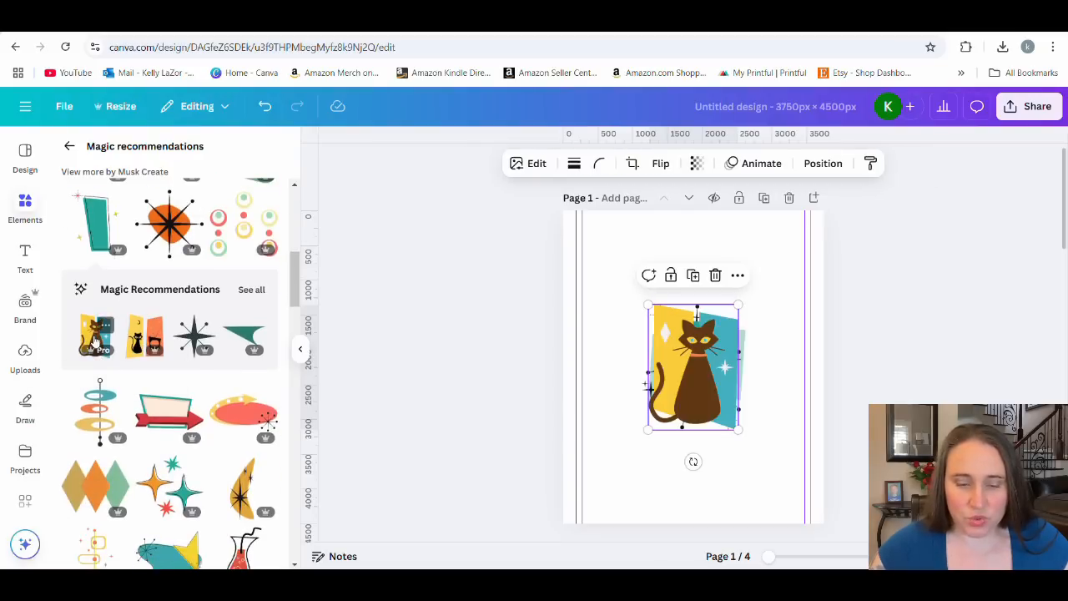
pyautogui.moveTo(687, 365); pyautogui.dragTo(635, 302)
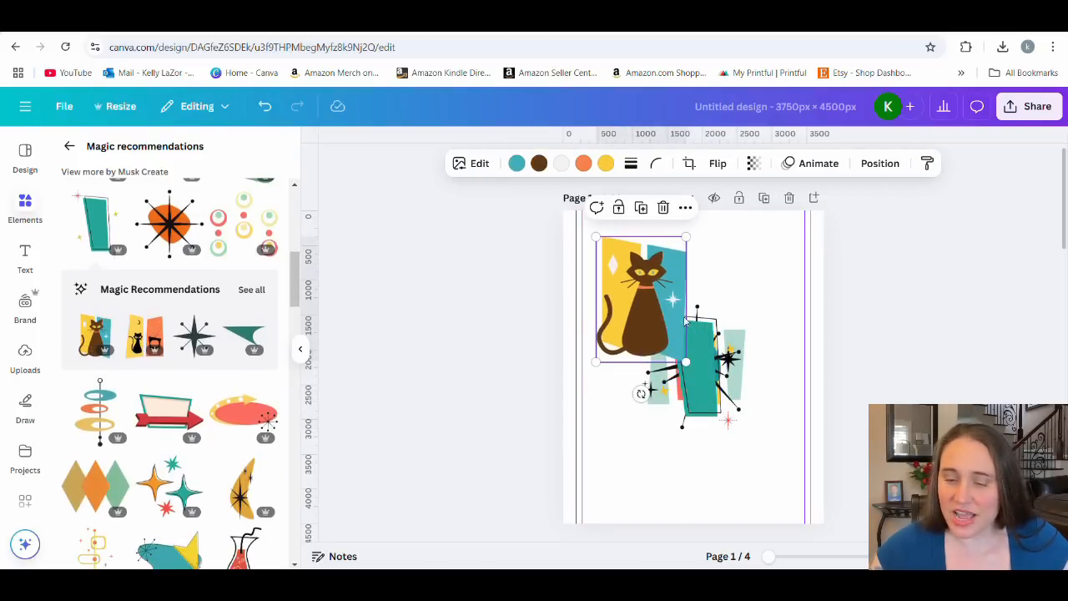
pyautogui.click(194, 333)
pyautogui.moveTo(688, 388); pyautogui.dragTo(736, 297)
# Add the yellow and coral star panels and the orange and red tapered panels to page 1.
pyautogui.scroll(-3, 240, 484)
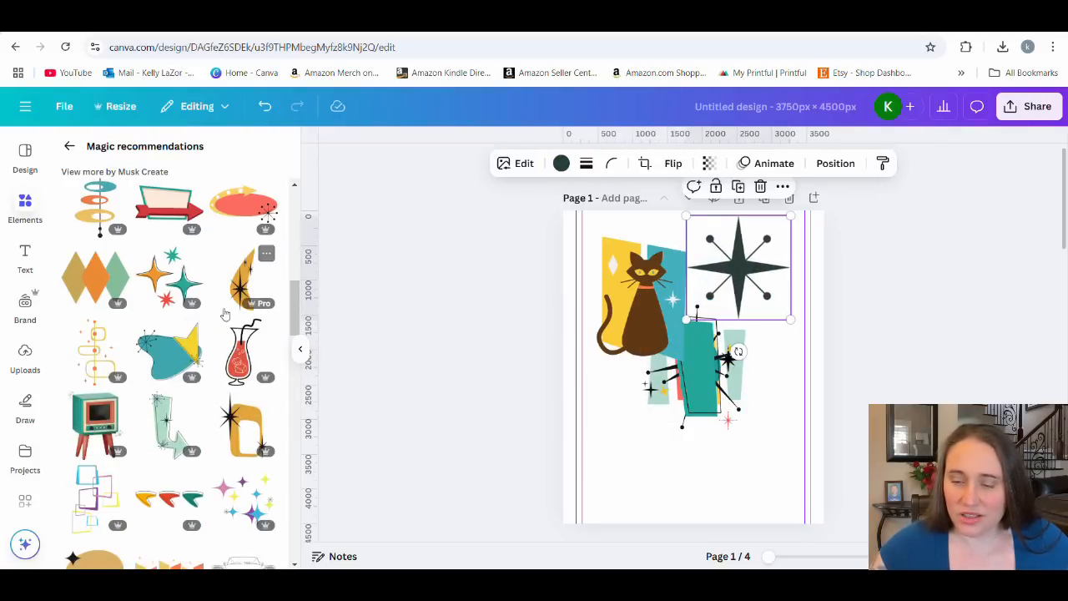
pyautogui.scroll(-2, 236, 340)
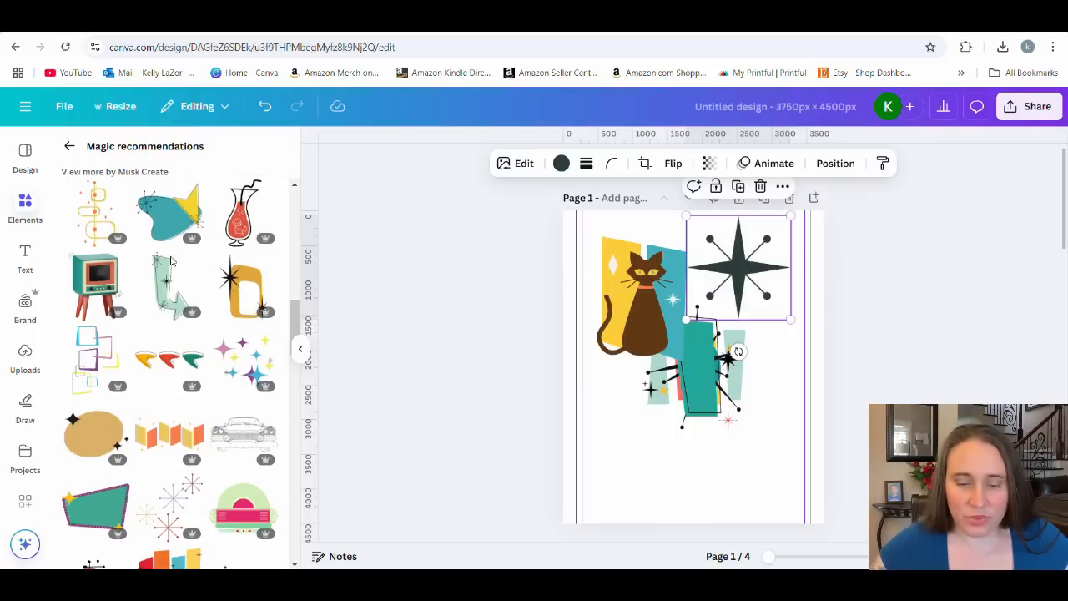
pyautogui.scroll(-1, 157, 282)
pyautogui.scroll(-4, 163, 284)
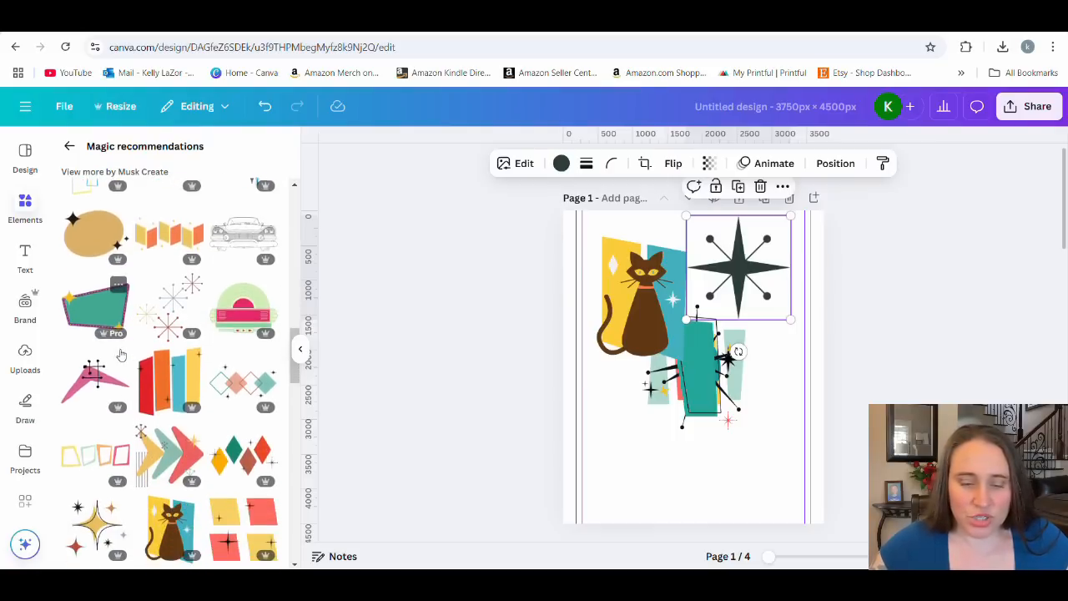
pyautogui.scroll(-3, 167, 321)
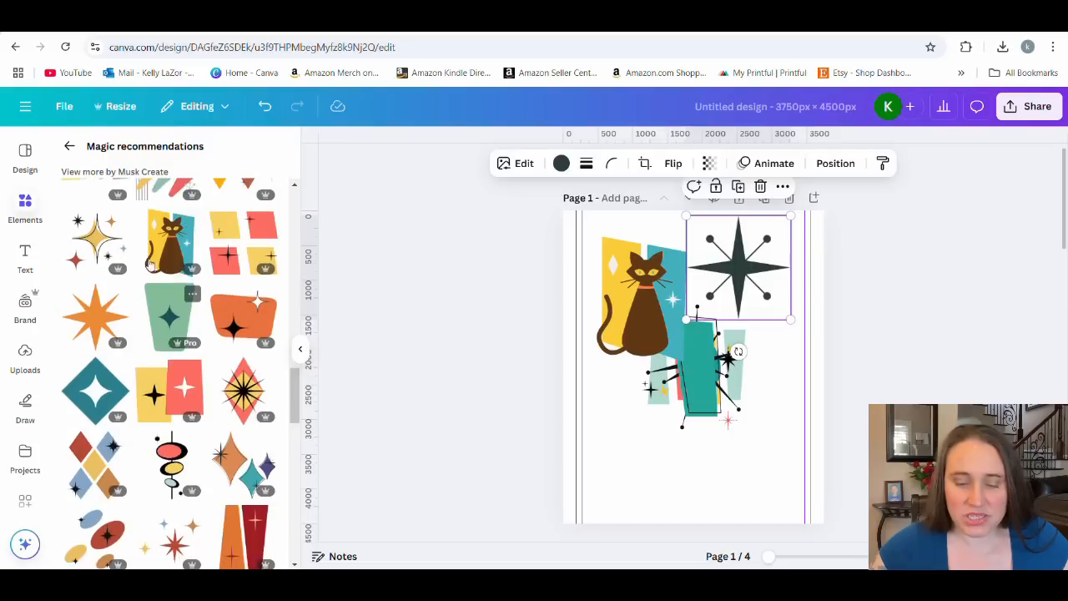
pyautogui.click(165, 323)
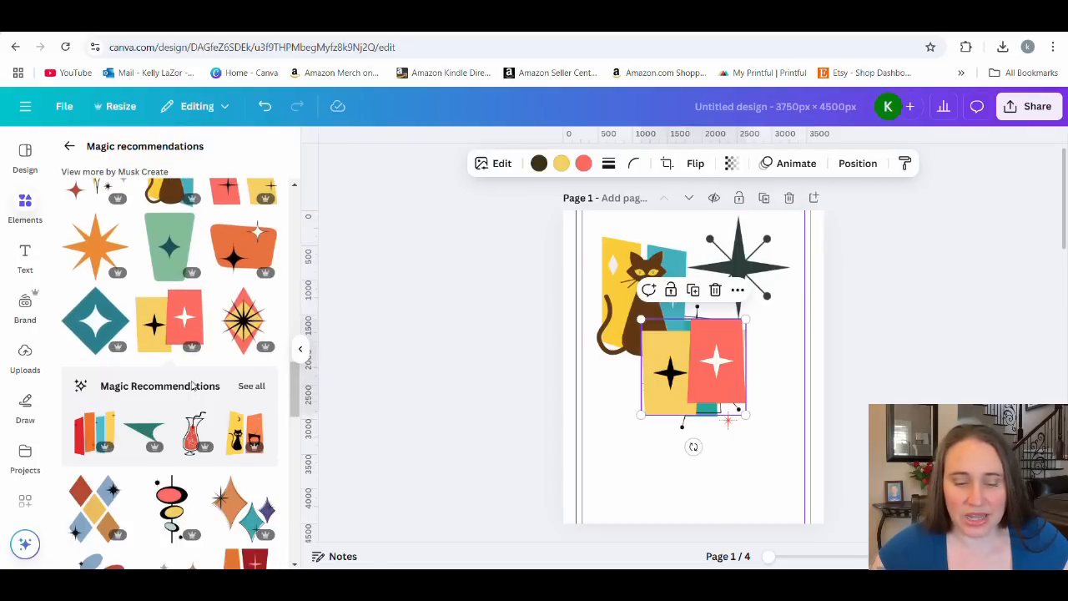
pyautogui.scroll(-3, 163, 334)
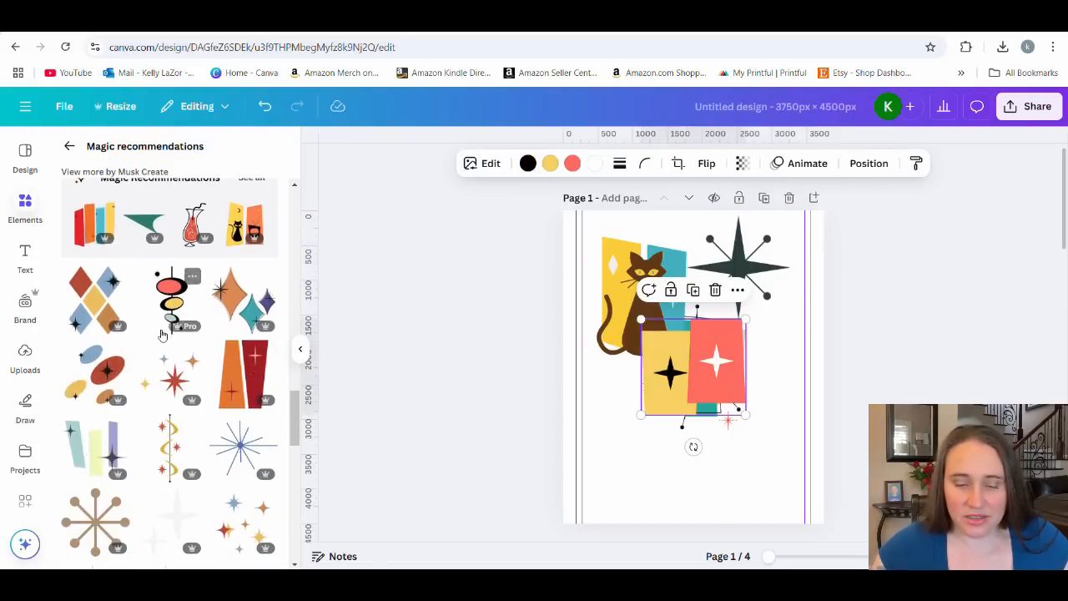
pyautogui.click(243, 373)
# Spread out the page 1 graphics: orange and red panels lower right, cat in the upper left corner, yellow and coral panels lower left.
pyautogui.scroll(-5, 151, 410)
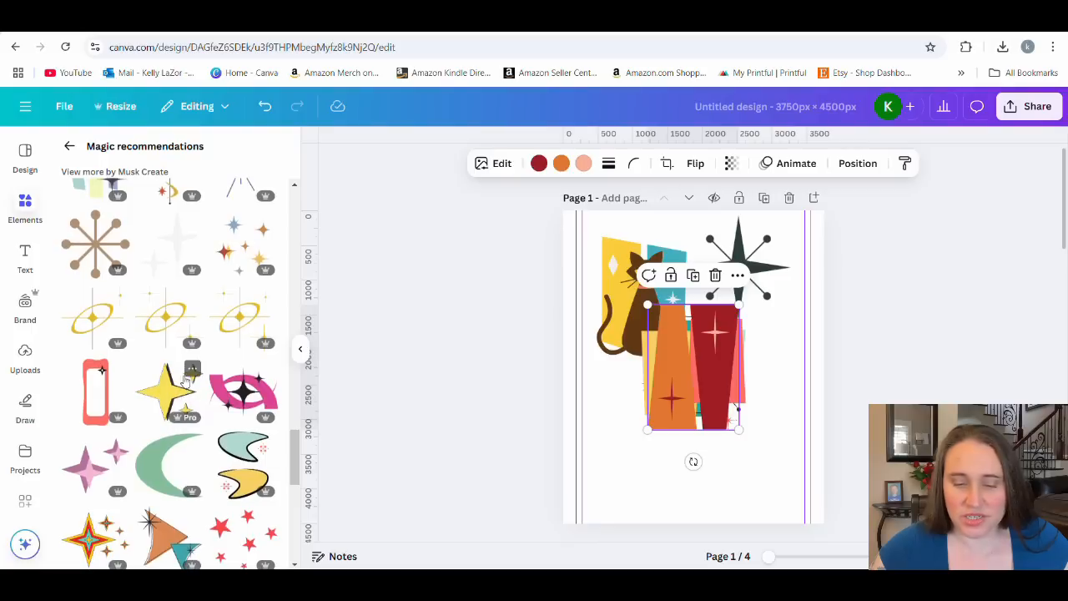
pyautogui.scroll(-2, 179, 326)
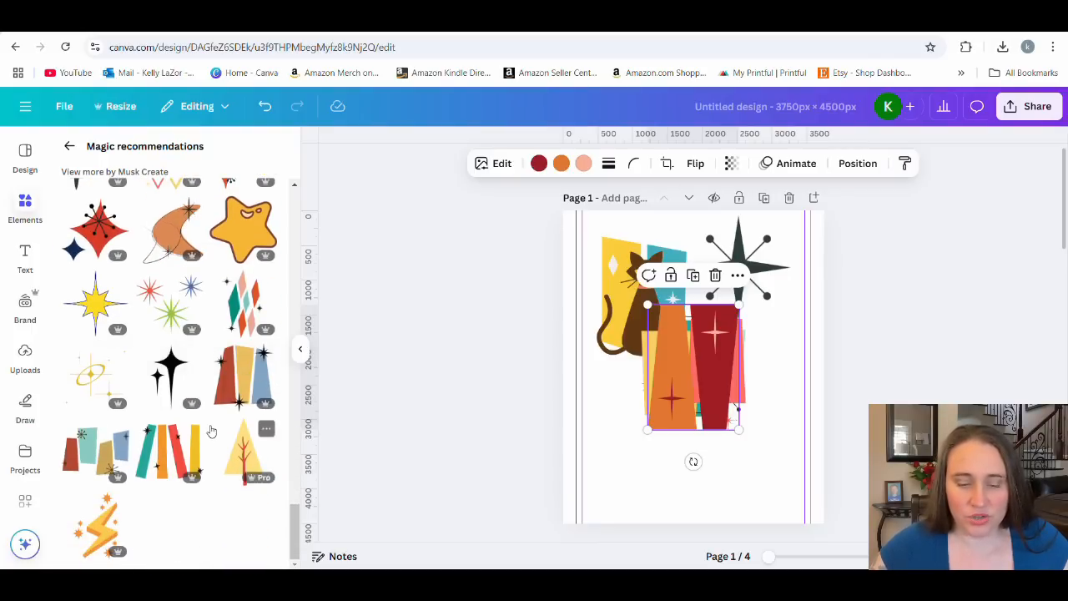
pyautogui.scroll(-3, 209, 428)
pyautogui.moveTo(698, 346); pyautogui.dragTo(786, 480)
pyautogui.moveTo(647, 285); pyautogui.dragTo(638, 270)
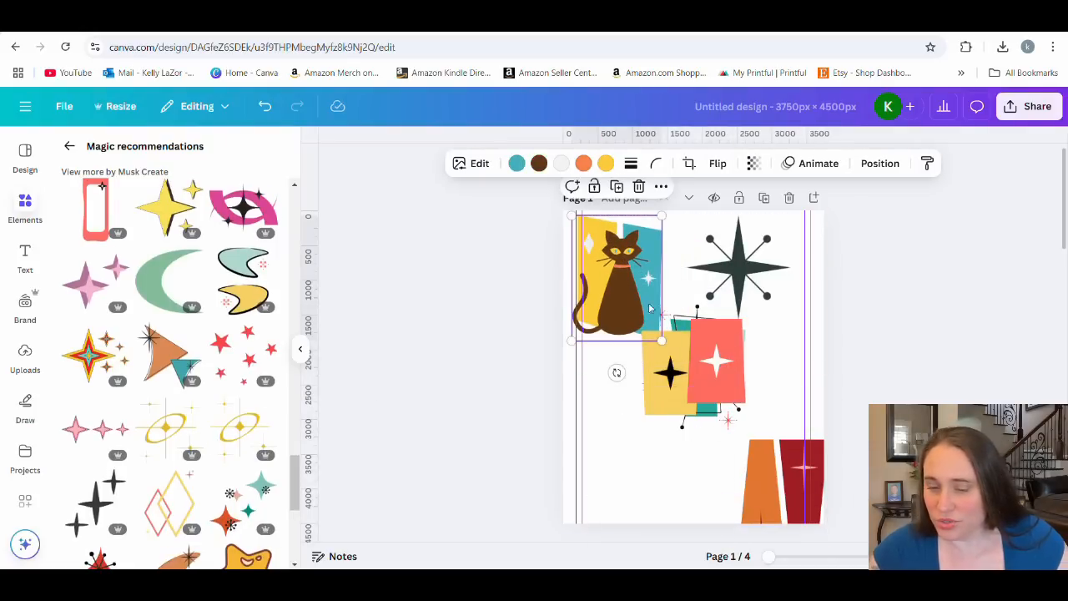
pyautogui.moveTo(667, 346); pyautogui.dragTo(616, 454)
# Delete the three overlapping graphics in the middle of page 1 and the orange and red panels.
pyautogui.click(722, 348)
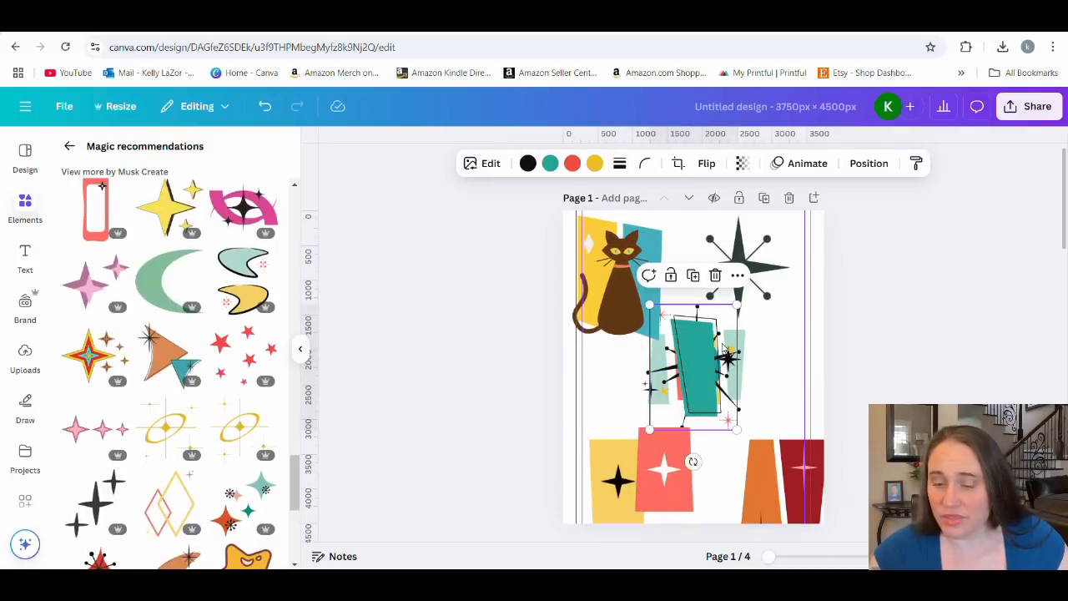
pyautogui.press('Delete')
pyautogui.click(724, 349)
pyautogui.press('Delete')
pyautogui.click(726, 349)
pyautogui.press('Delete')
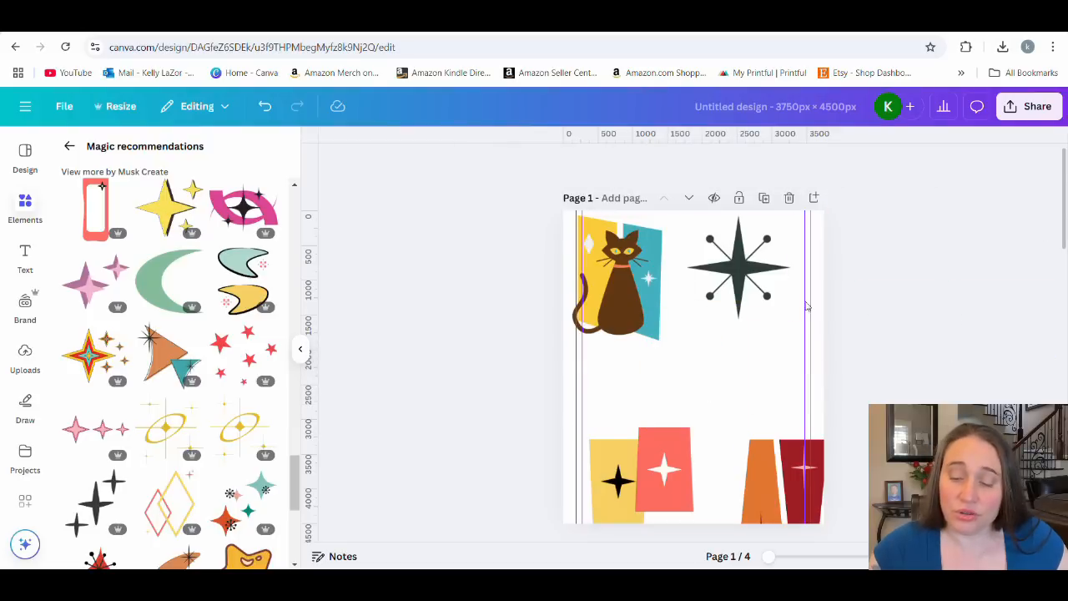
pyautogui.click(769, 455)
pyautogui.press('Delete')
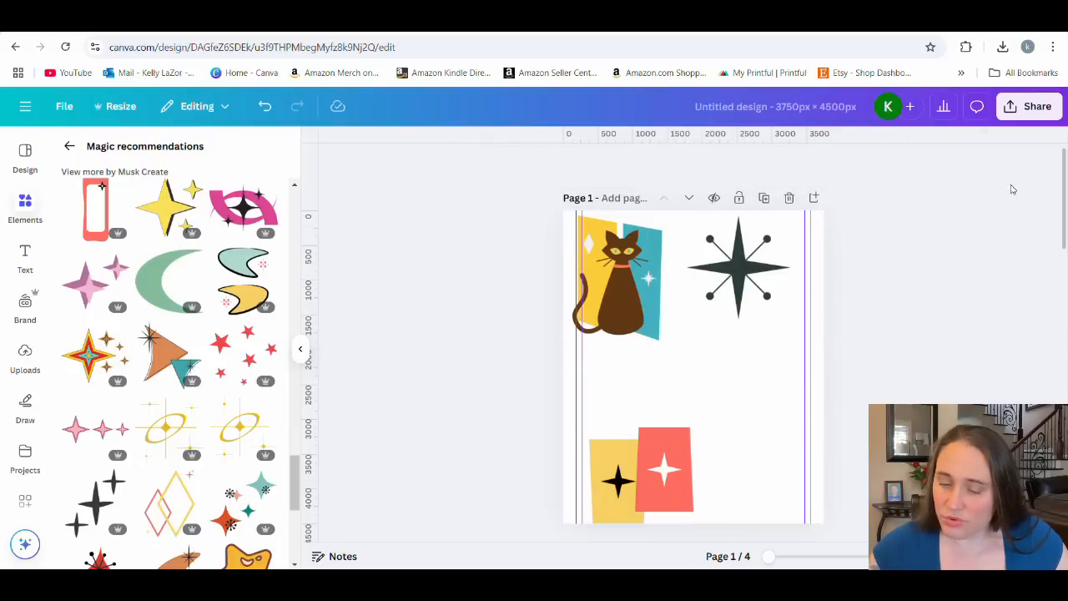
# Delete the yellow and coral panels, the retro cat and the dark atomic star to clear page 1.
pyautogui.moveTo(641, 476); pyautogui.dragTo(686, 389)
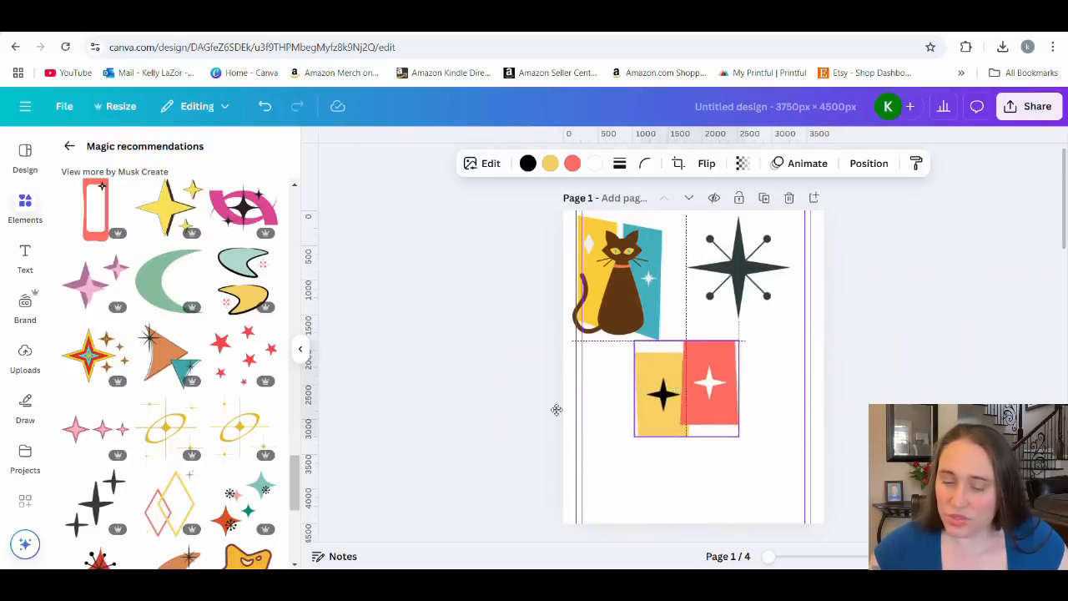
pyautogui.press('Delete')
pyautogui.click(621, 305)
pyautogui.press('Delete')
pyautogui.click(745, 308)
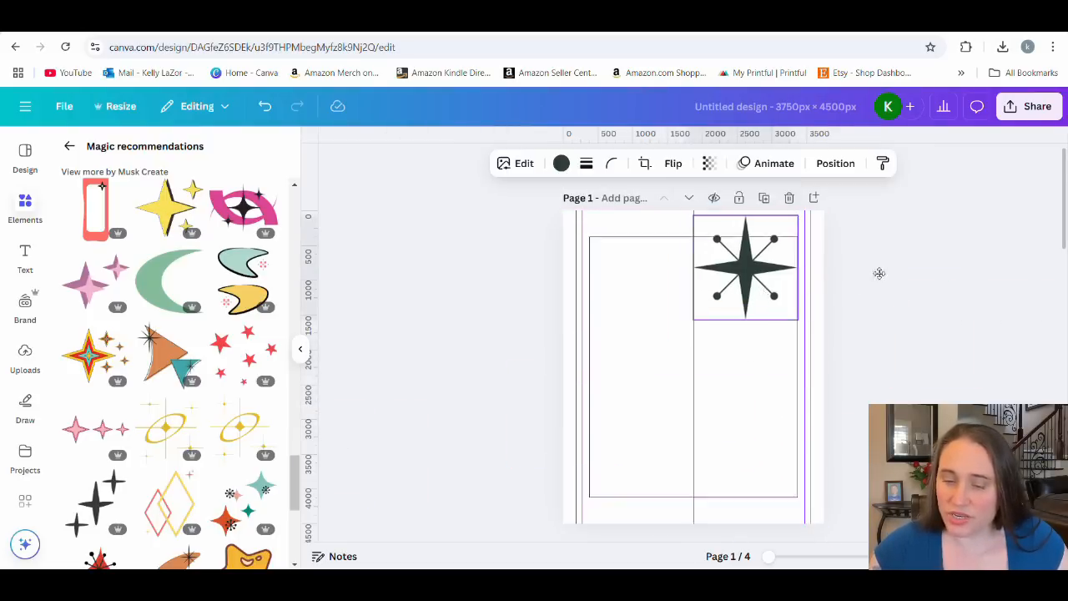
pyautogui.press('Delete')
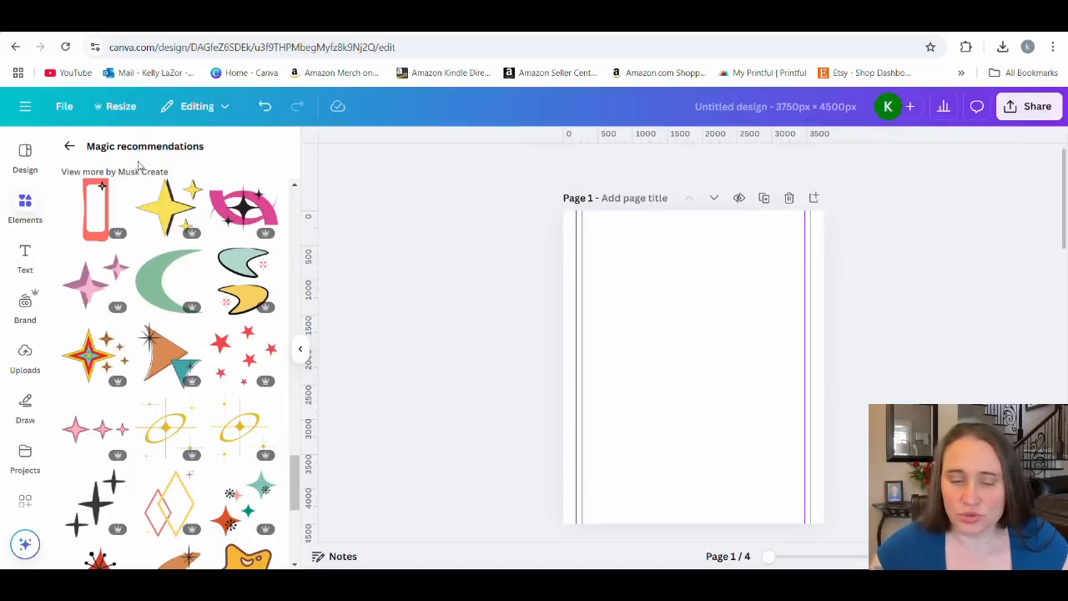
# Leave the recommended graphics and search the graphics library for "black cat".
pyautogui.click(70, 147)
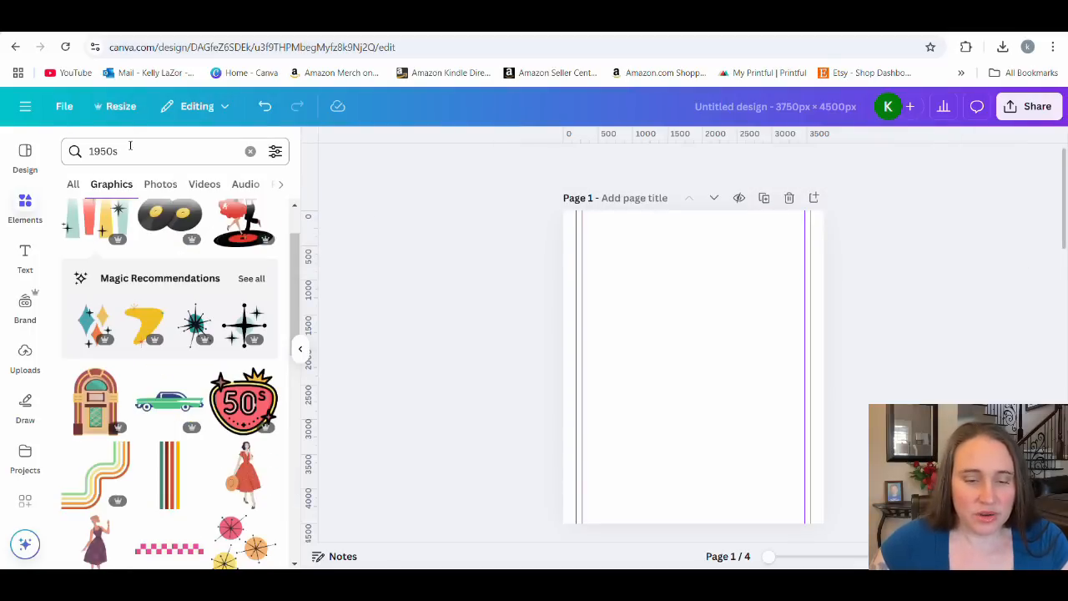
pyautogui.click(129, 151)
pyautogui.write('bla')
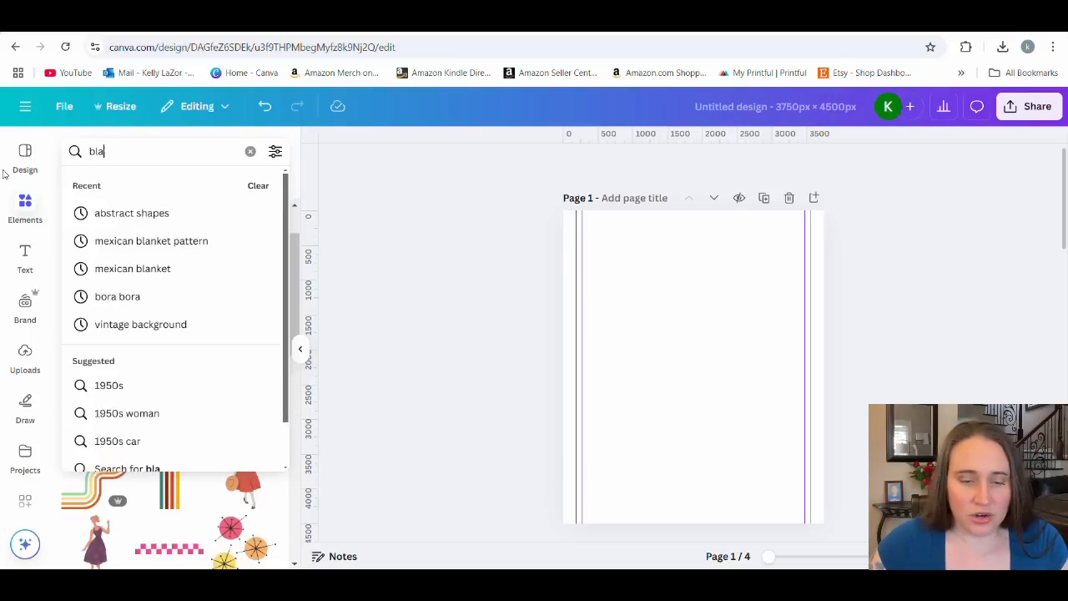
pyautogui.write('ck g')
pyautogui.write('t')
pyautogui.press('Return')
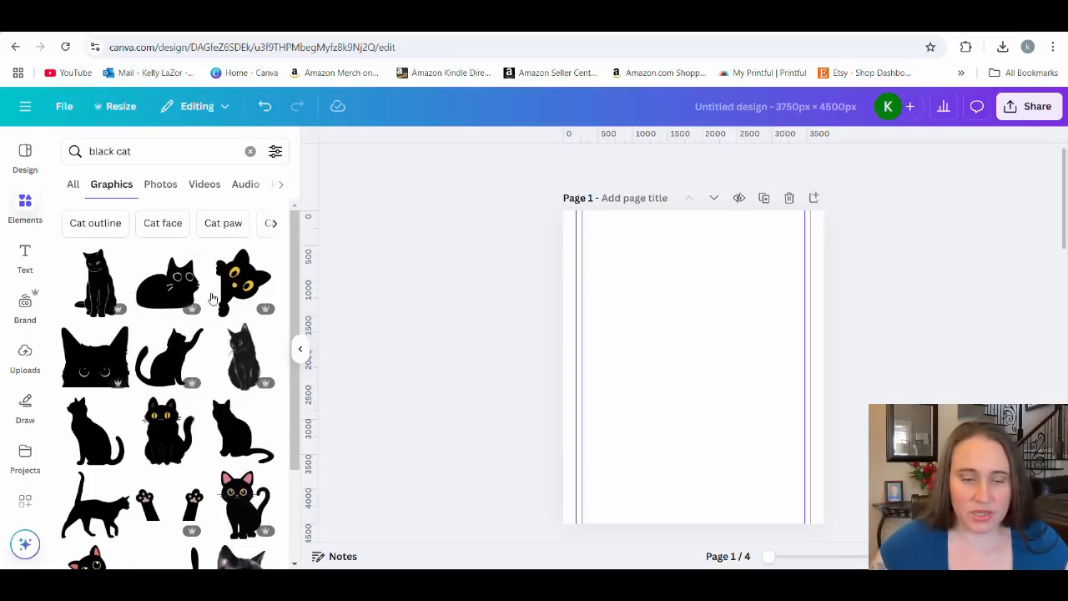
# Find the seated black cat with orange eyes, whiskers and a large curled tail among the results and add it to page 1.
pyautogui.scroll(-5, 212, 298)
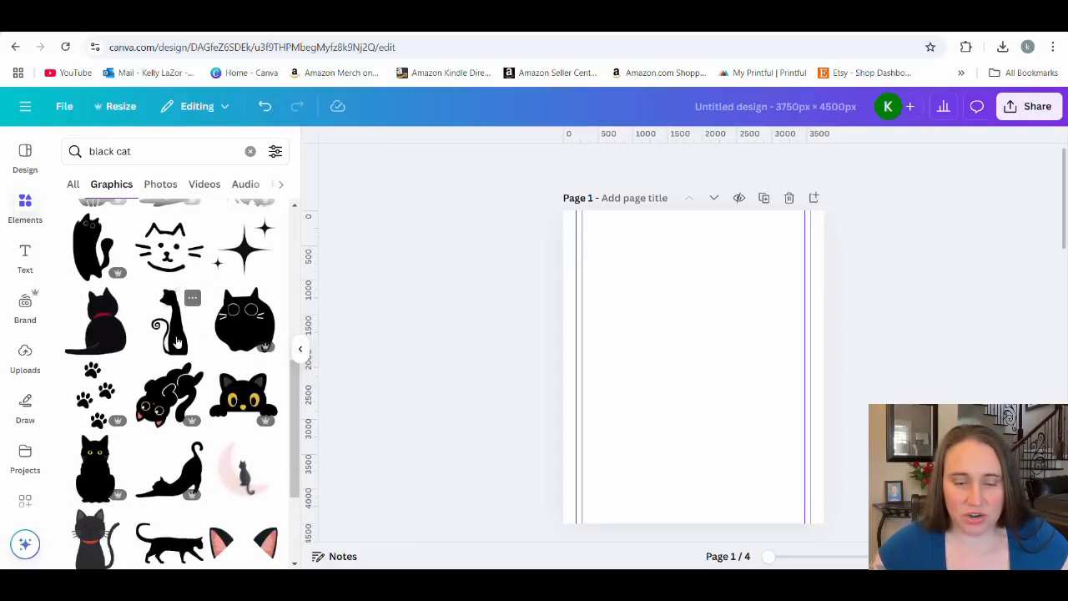
pyautogui.scroll(-4, 177, 341)
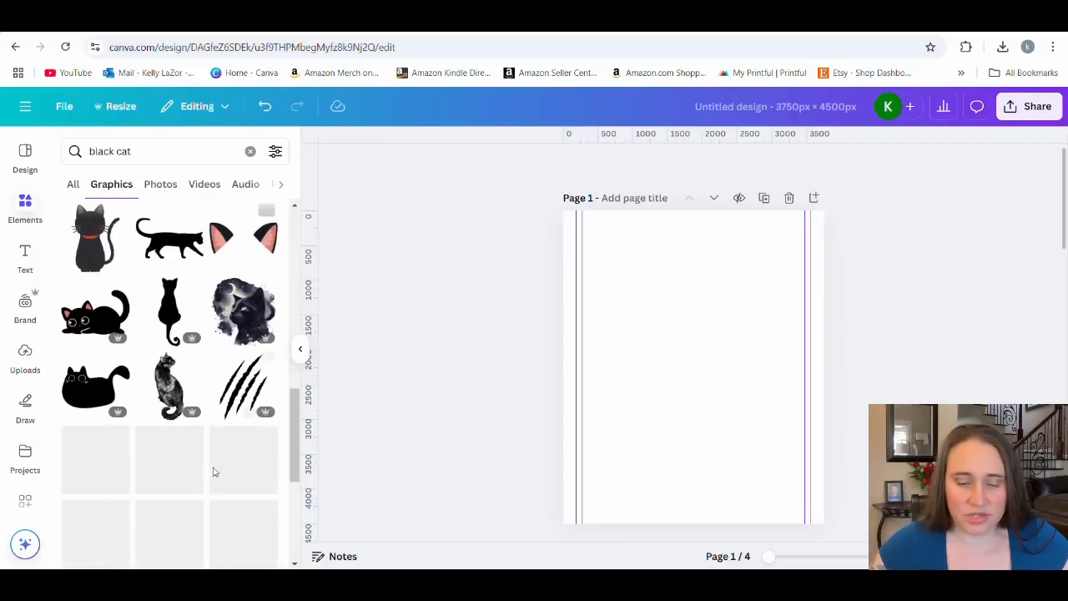
pyautogui.scroll(-4, 178, 349)
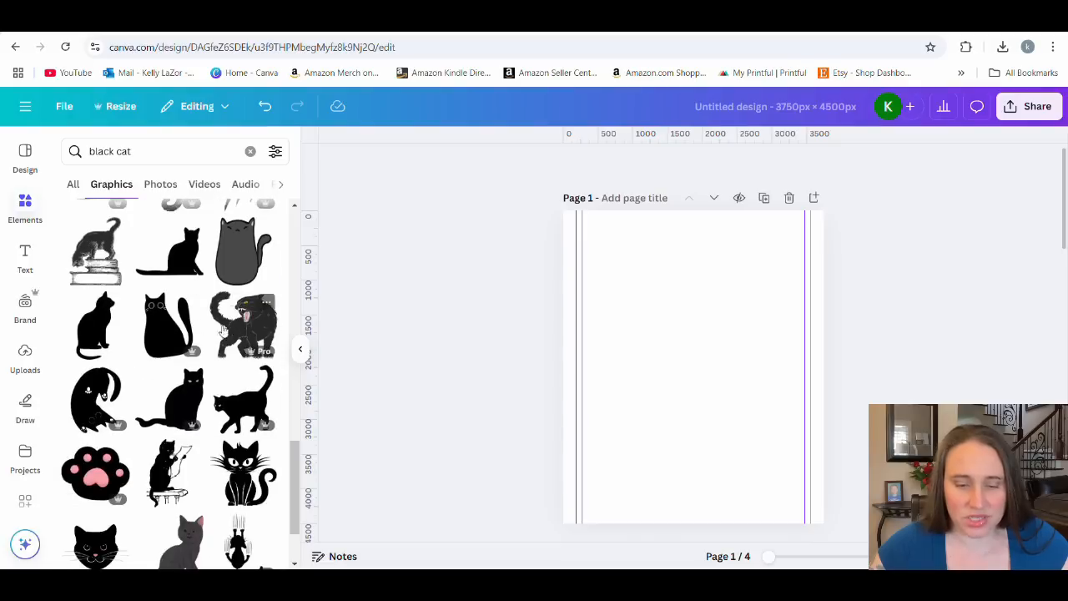
pyautogui.scroll(-5, 213, 317)
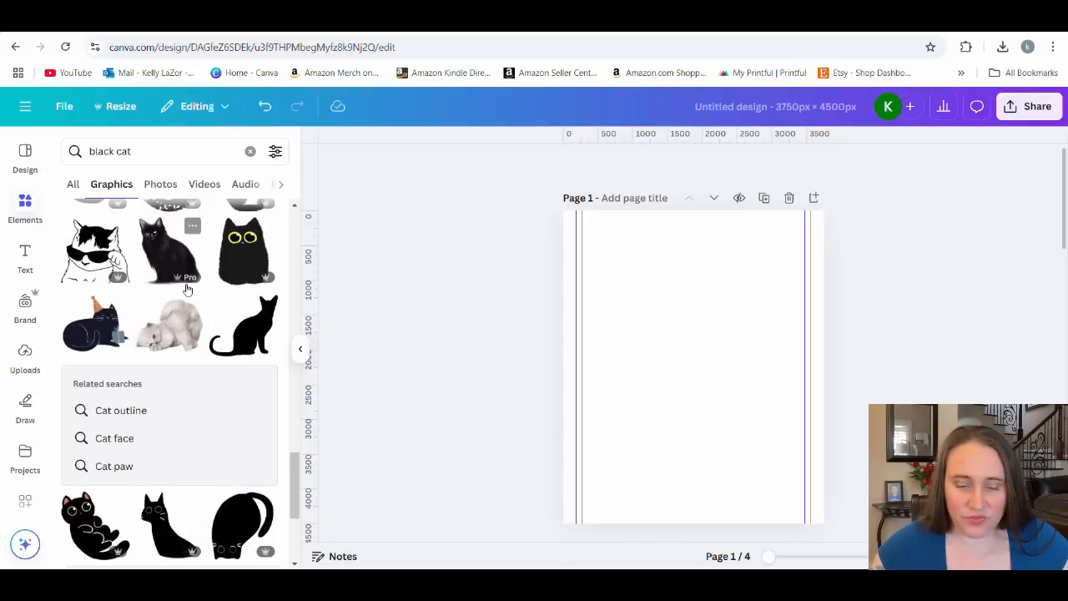
pyautogui.scroll(-6, 213, 357)
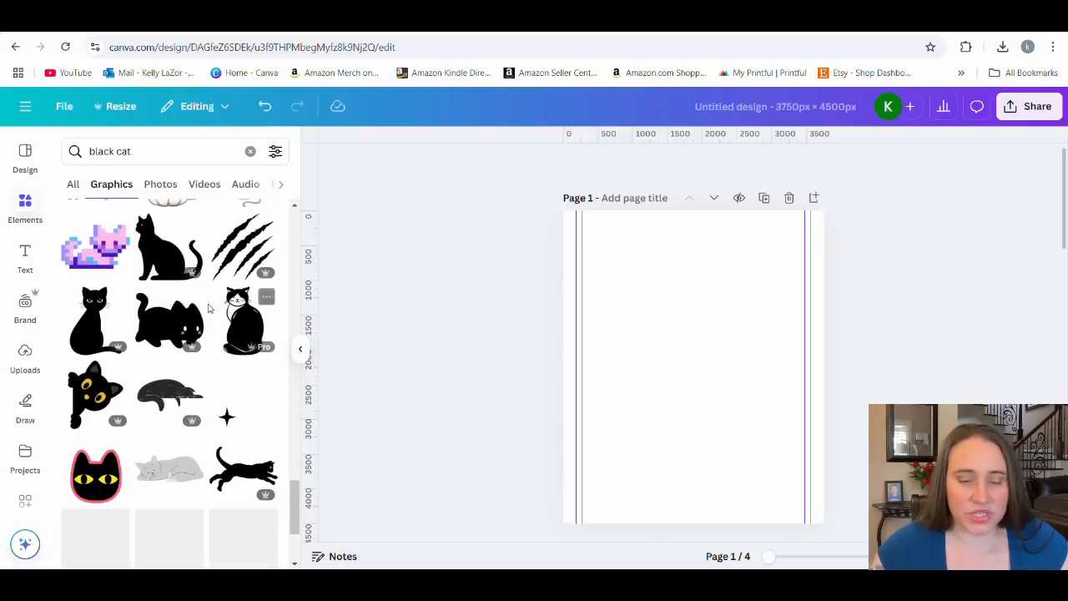
pyautogui.scroll(-6, 174, 355)
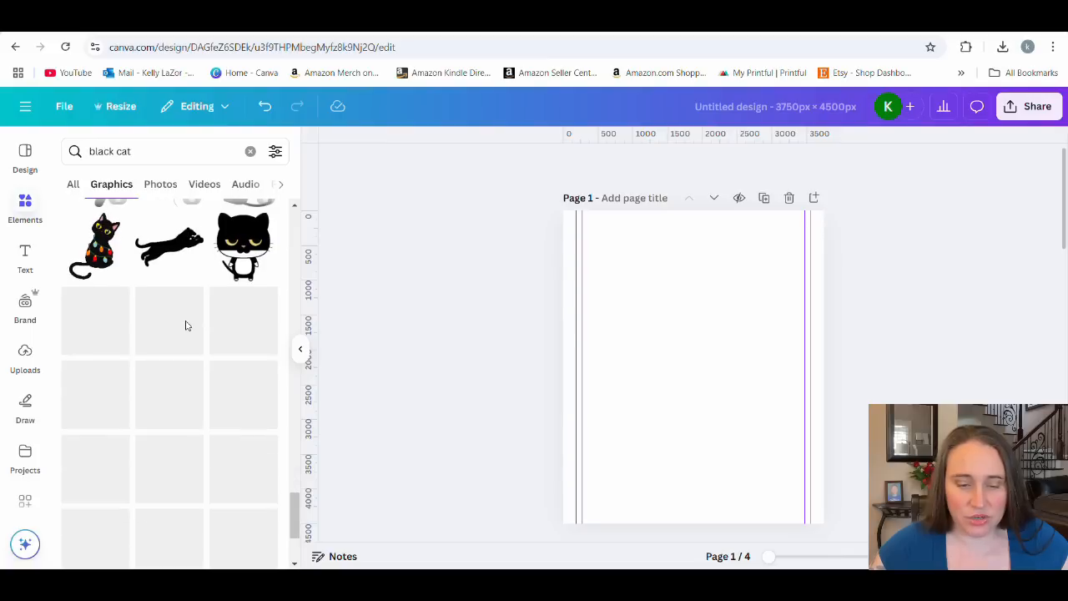
pyautogui.scroll(-5, 178, 283)
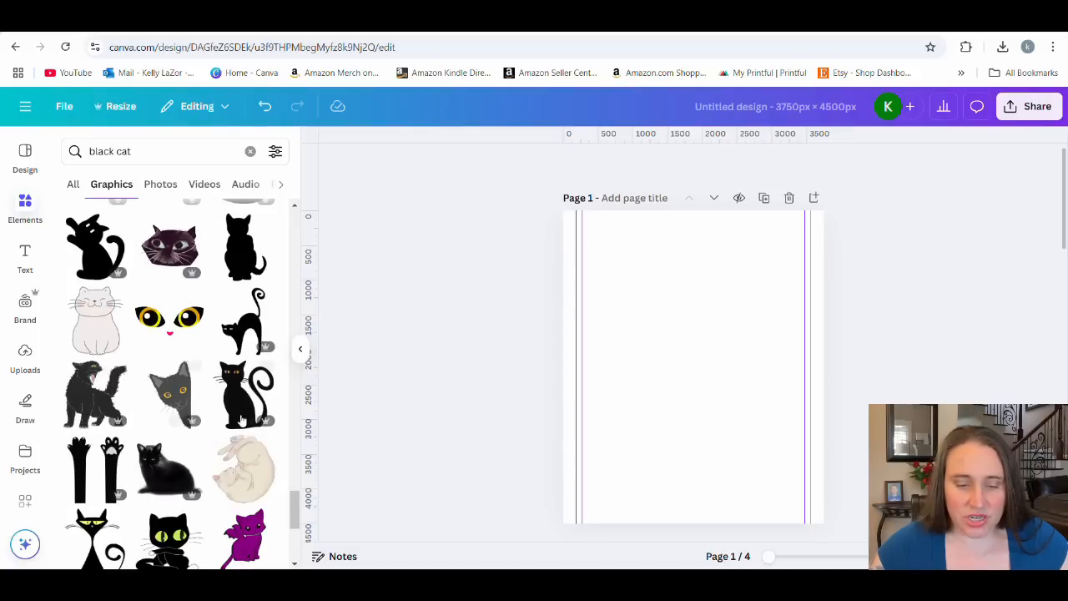
pyautogui.click(231, 409)
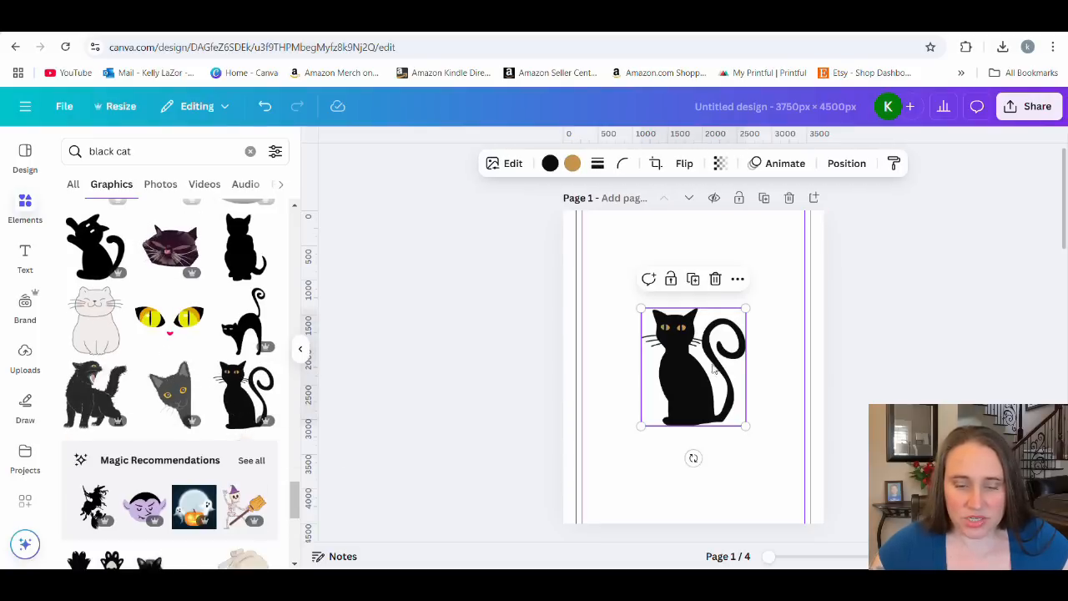
# Add the yellow-eyed black cat with the cone-shaped body and place it in the upper left of page 1.
pyautogui.scroll(-4, 167, 367)
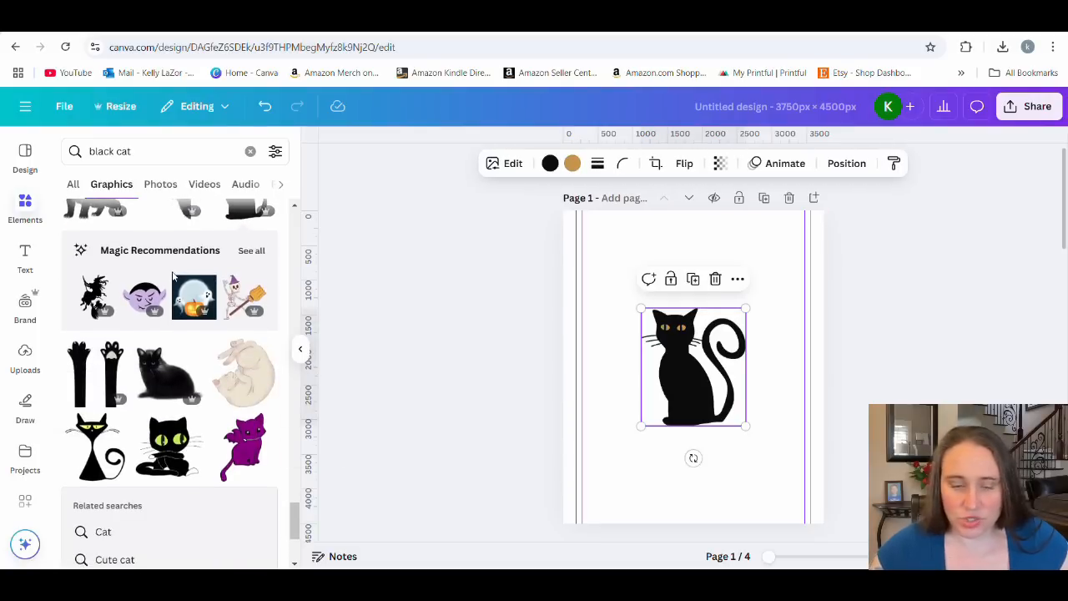
pyautogui.click(100, 390)
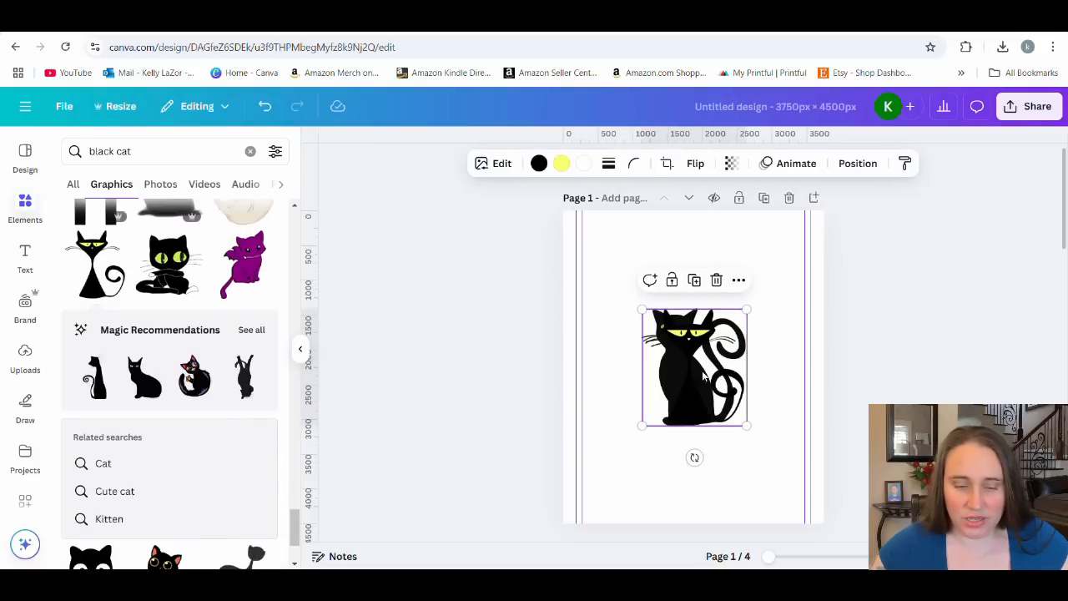
pyautogui.moveTo(686, 384); pyautogui.dragTo(628, 321)
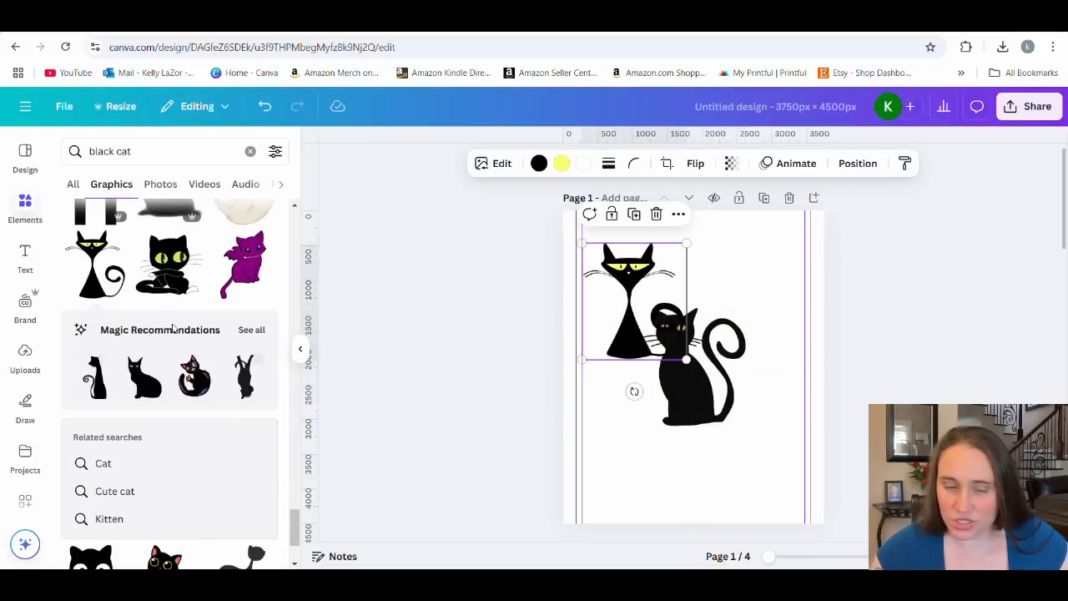
# Look through all graphics recommended as similar to the yellow-eyed black cat for other usable retro cats.
pyautogui.click(251, 332)
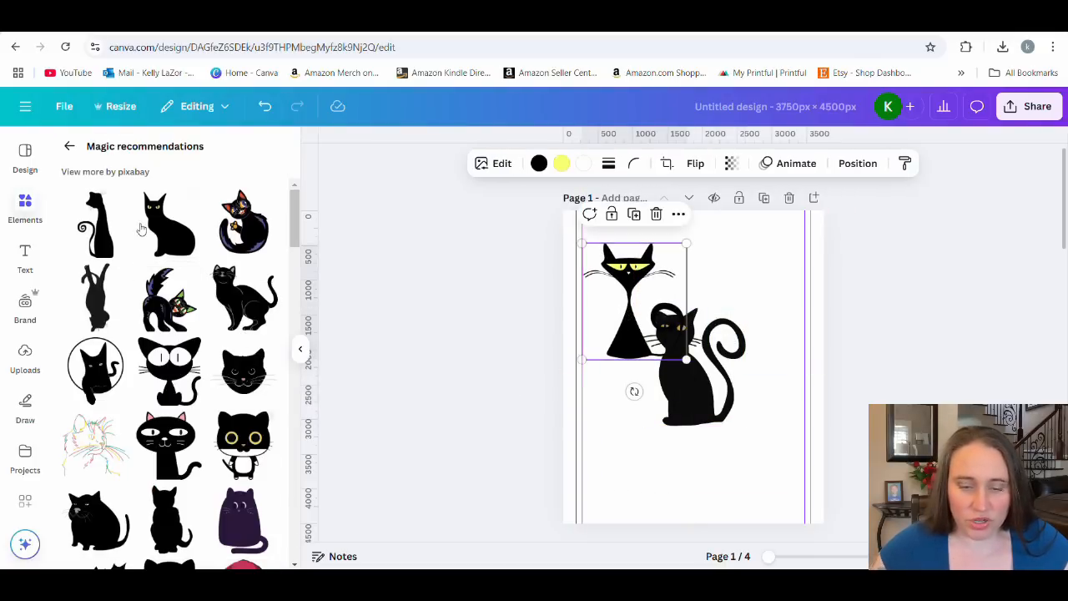
pyautogui.scroll(-4, 167, 252)
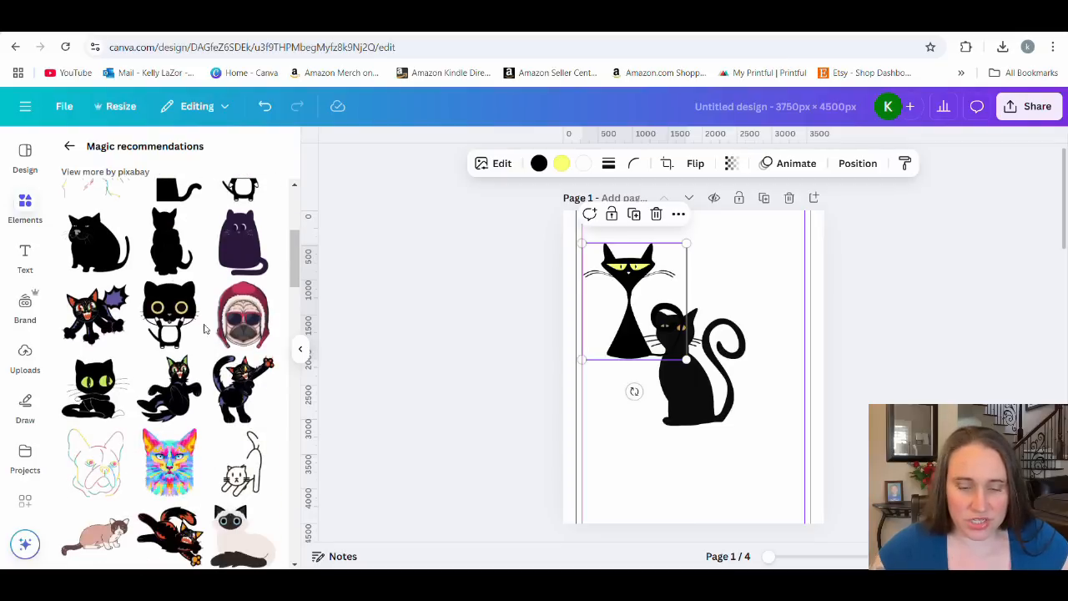
pyautogui.scroll(-10, 204, 385)
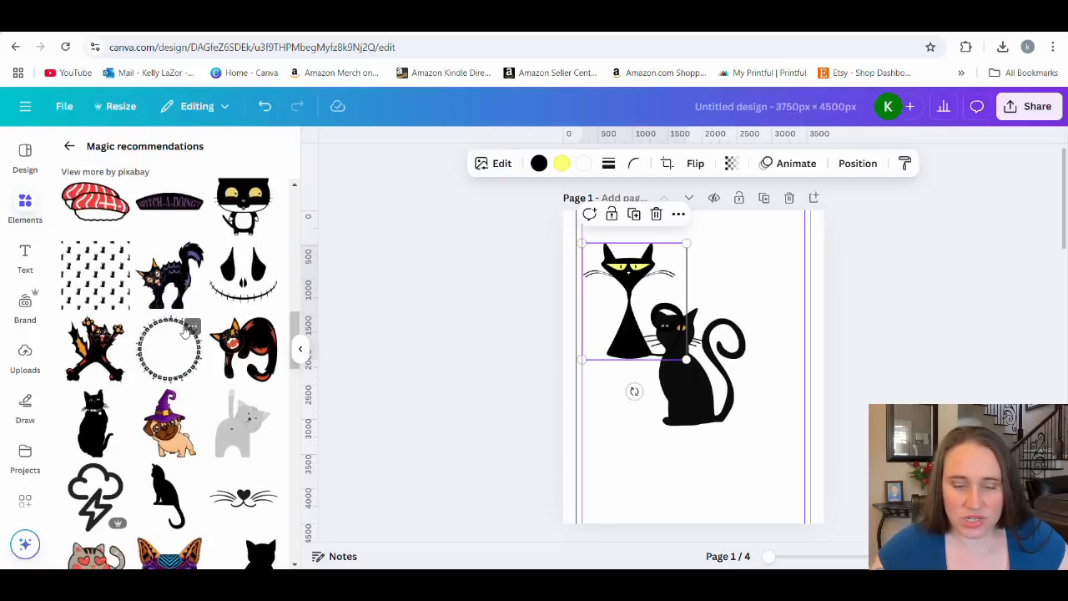
pyautogui.scroll(-10, 185, 332)
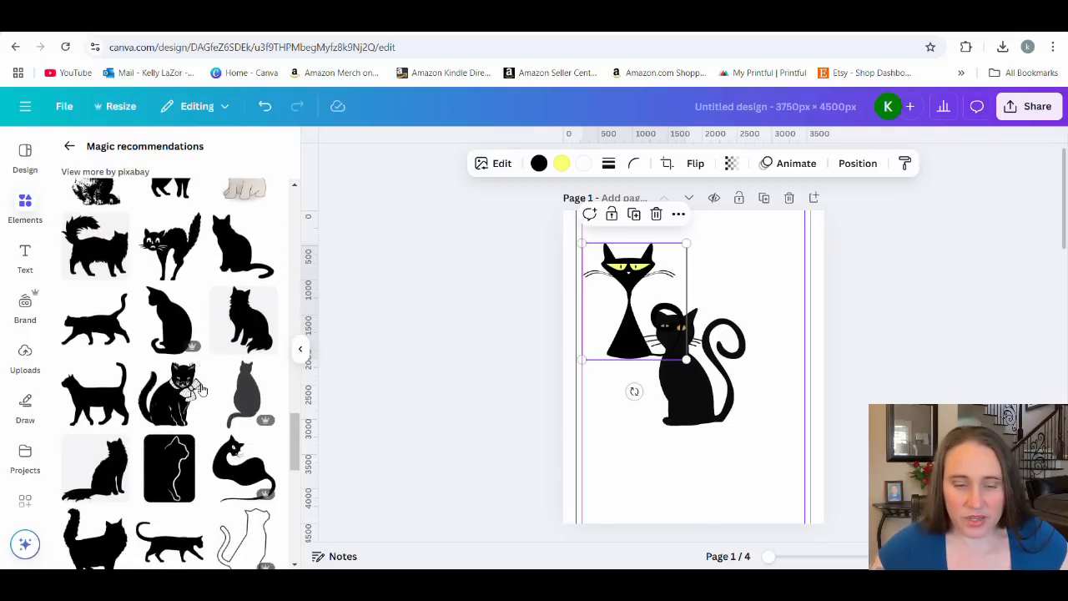
pyautogui.scroll(-3, 206, 384)
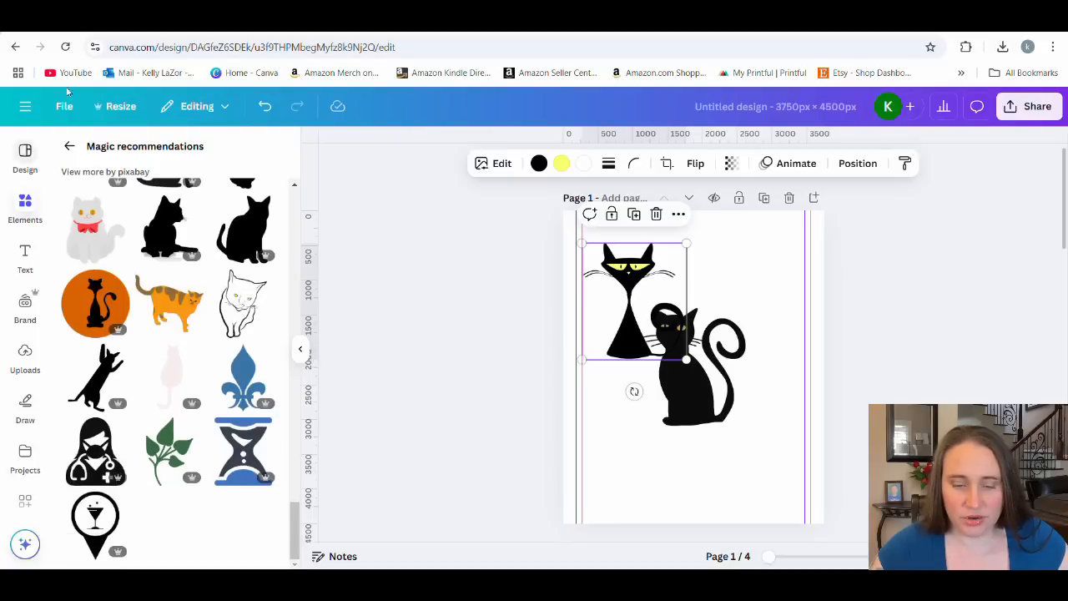
# Return to the black cat search results and examine the remaining graphics for a 1950s-style cat.
pyautogui.click(71, 143)
pyautogui.scroll(-8, 192, 350)
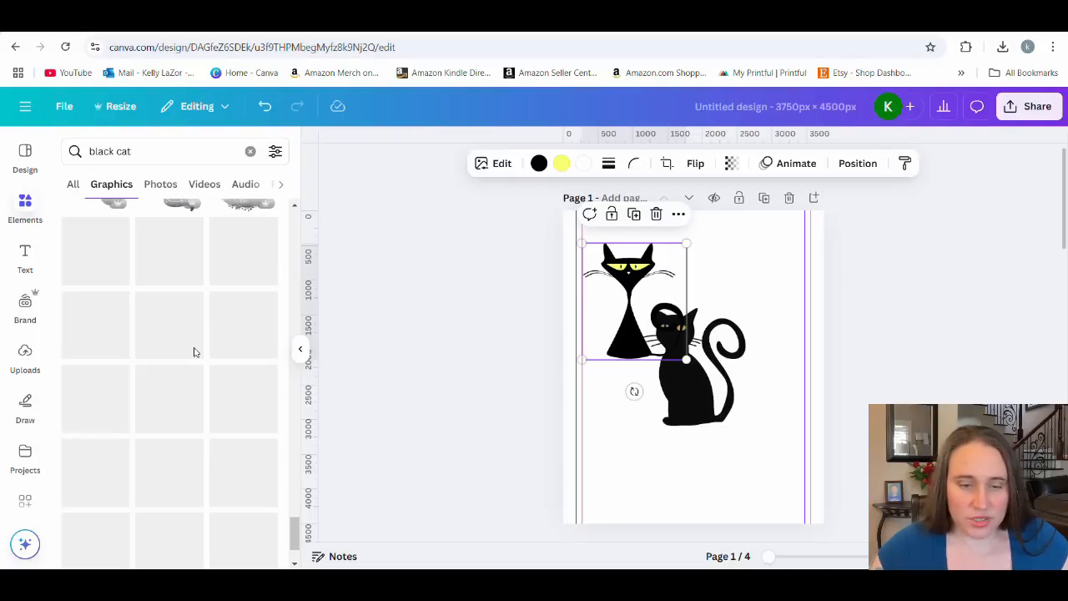
pyautogui.scroll(-5, 197, 367)
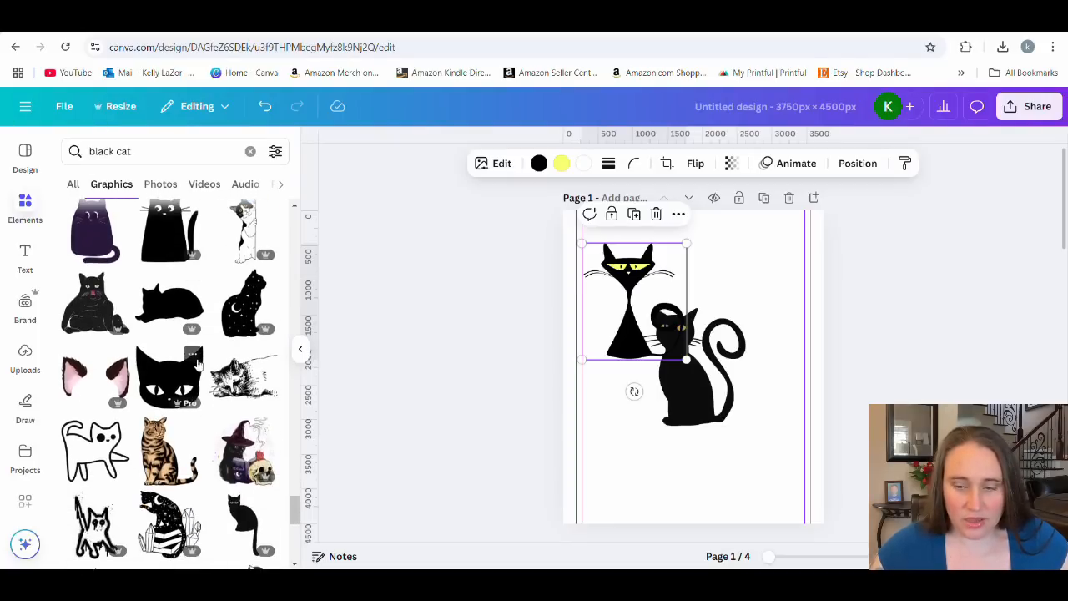
pyautogui.scroll(-6, 205, 350)
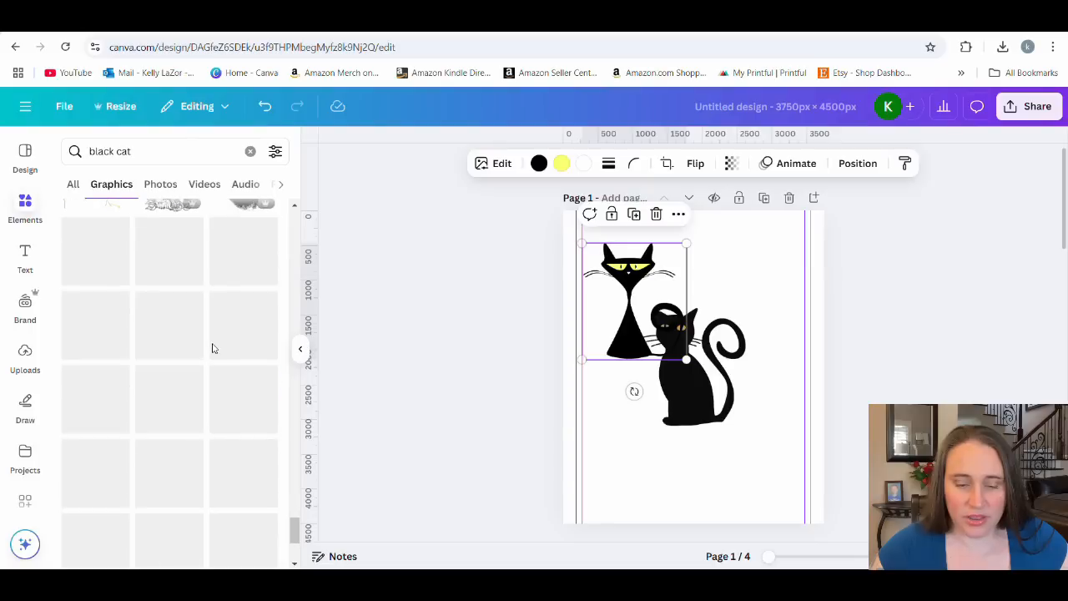
pyautogui.scroll(-3, 208, 401)
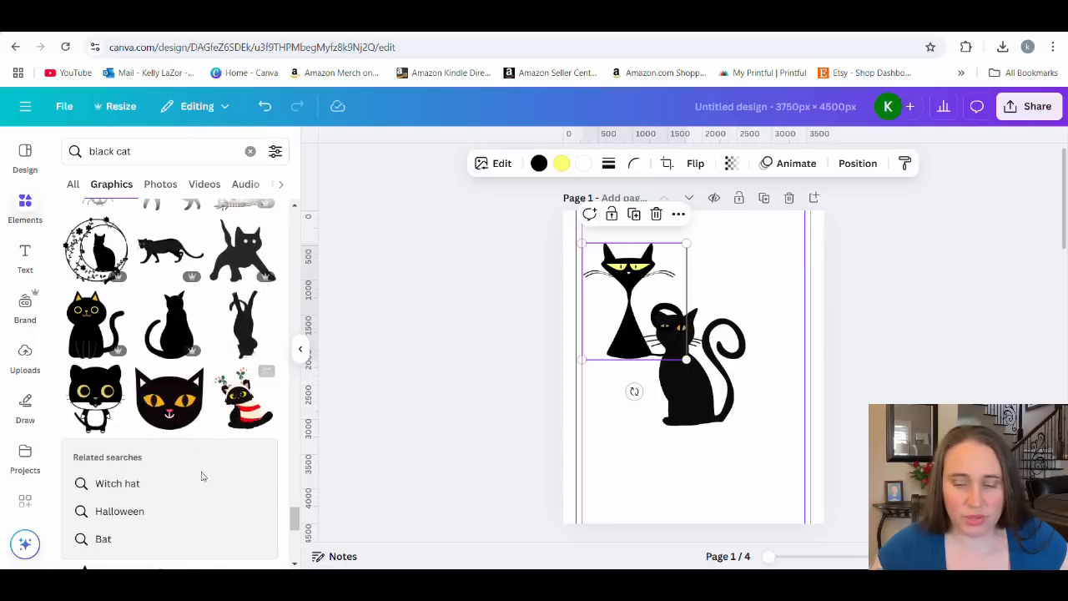
pyautogui.scroll(-1, 185, 362)
pyautogui.scroll(-10, 185, 363)
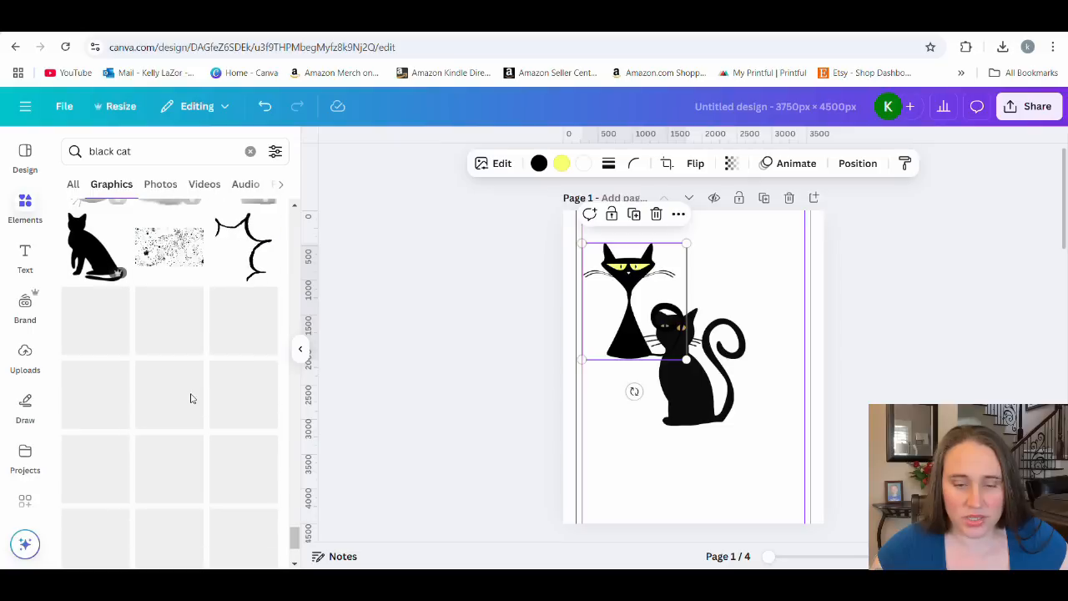
pyautogui.scroll(-2, 188, 415)
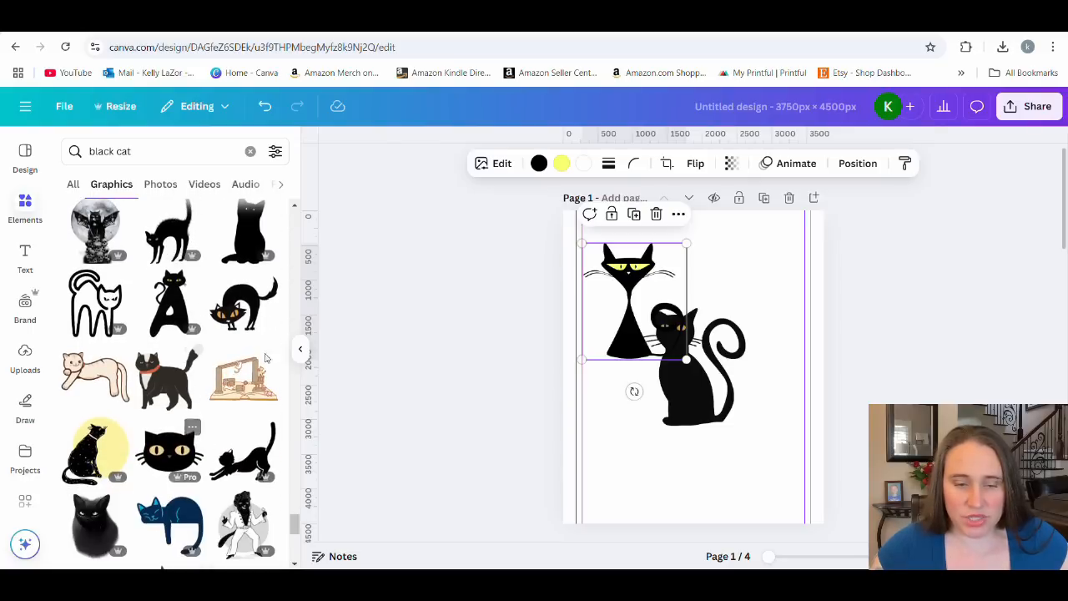
pyautogui.scroll(-3, 156, 519)
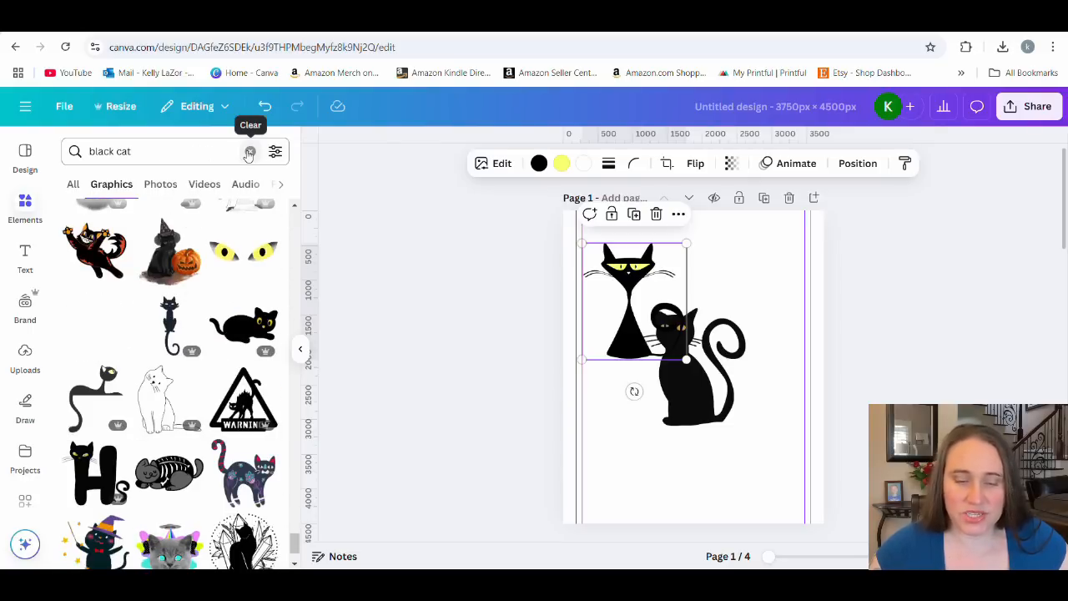
# Clear the element search and list all recently used elements.
pyautogui.click(249, 151)
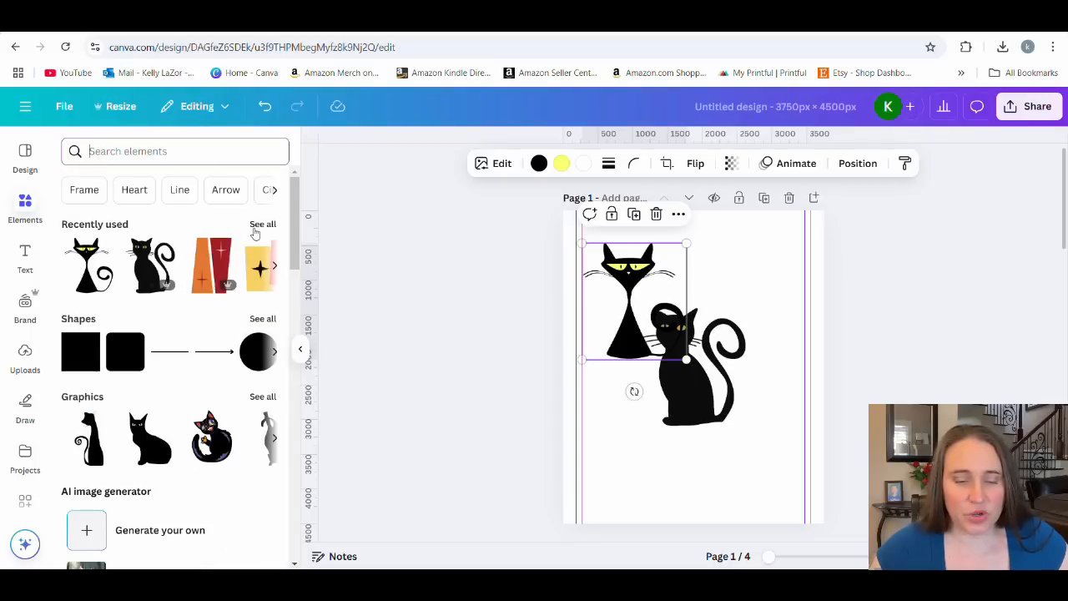
pyautogui.click(262, 225)
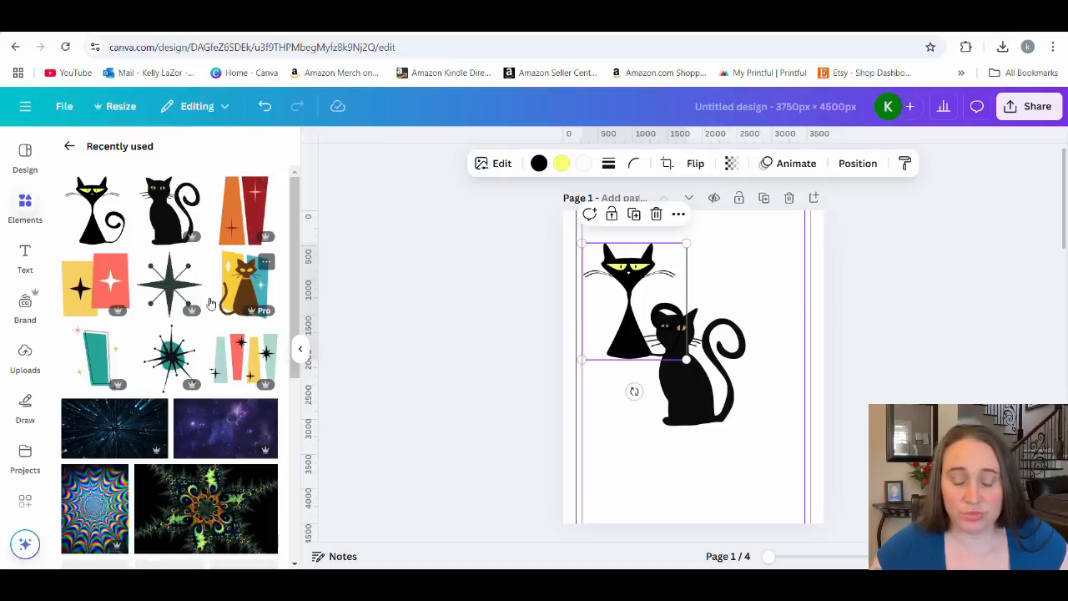
# Delete both black cats from page 1.
pyautogui.click(697, 378)
pyautogui.press('Delete')
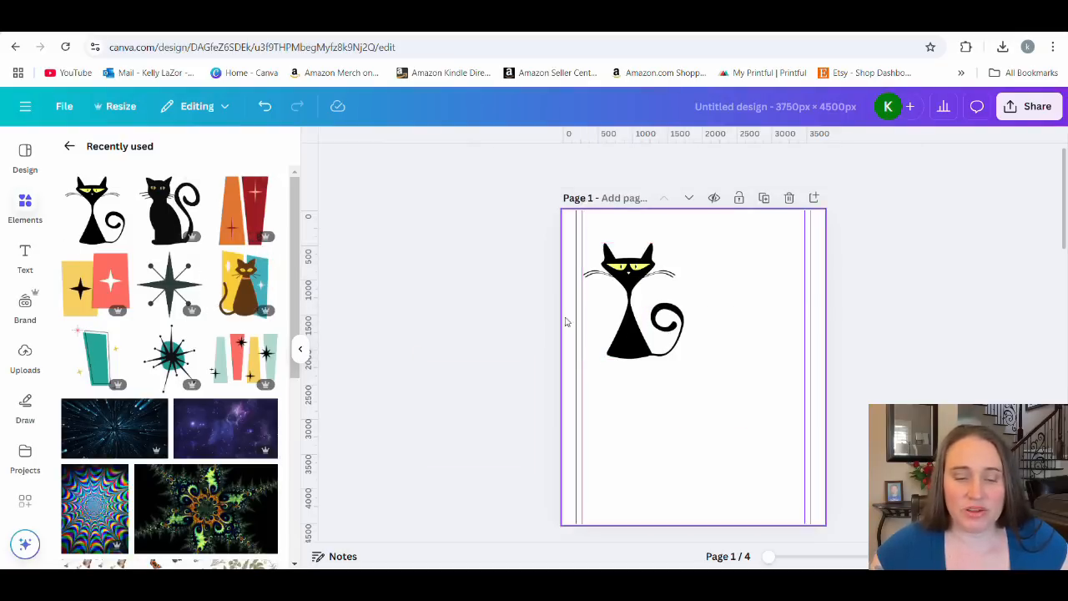
pyautogui.click(634, 314)
pyautogui.press('Delete')
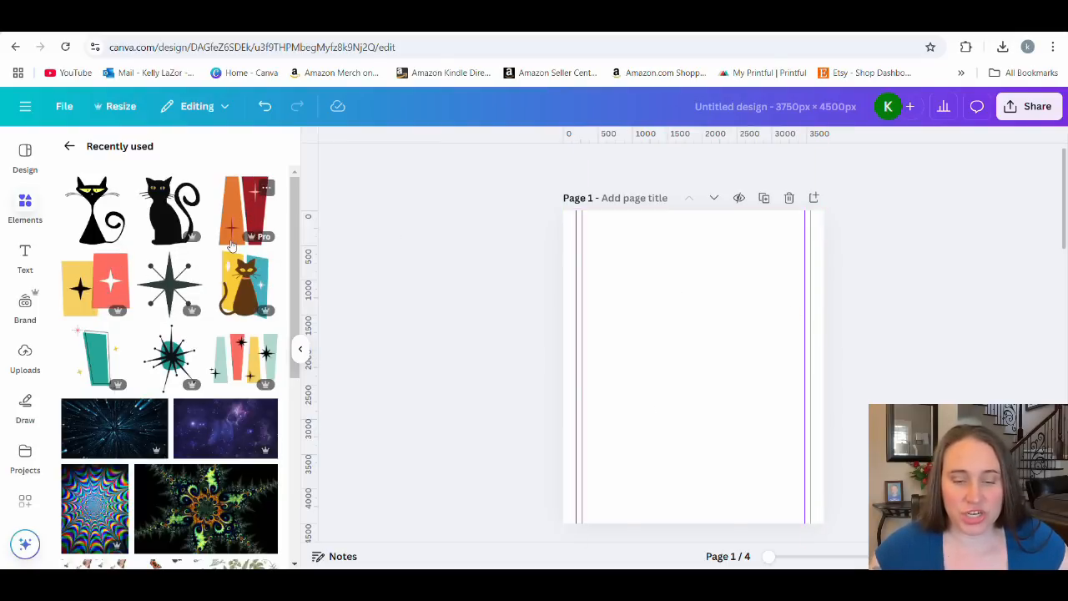
# Add the recently used teal and orange star panels to page 1, enlarge them to about two thirds of the page height and center them.
pyautogui.scroll(-1, 174, 213)
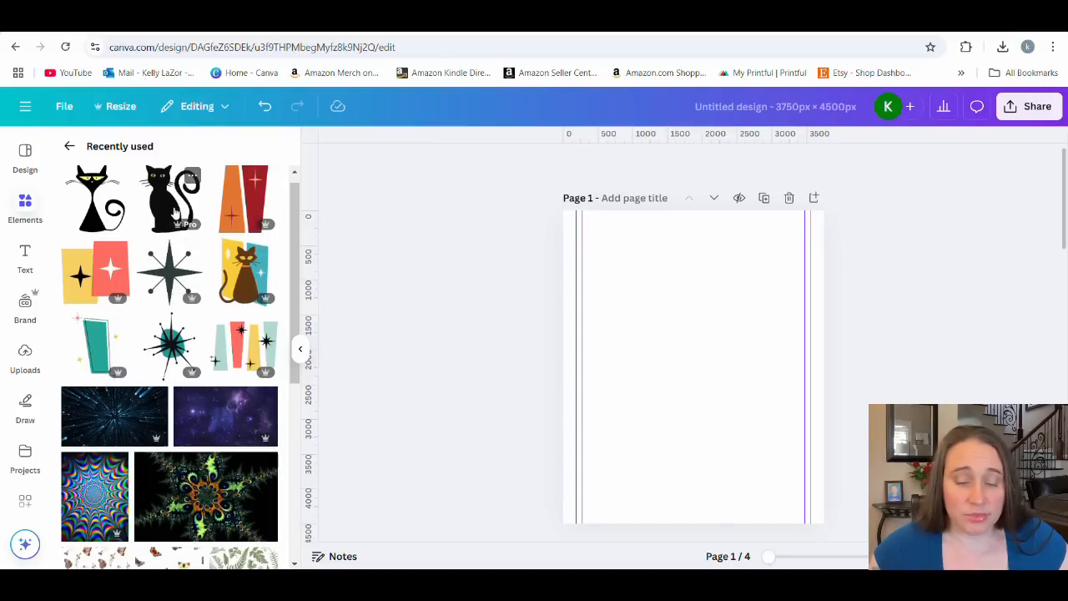
pyautogui.scroll(-15, 174, 213)
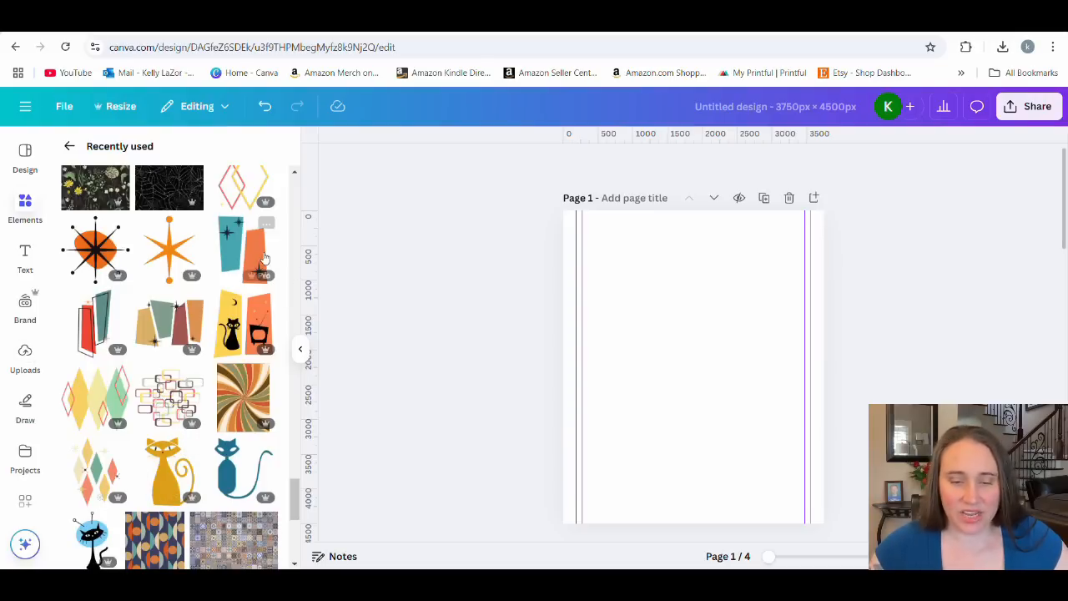
pyautogui.click(236, 254)
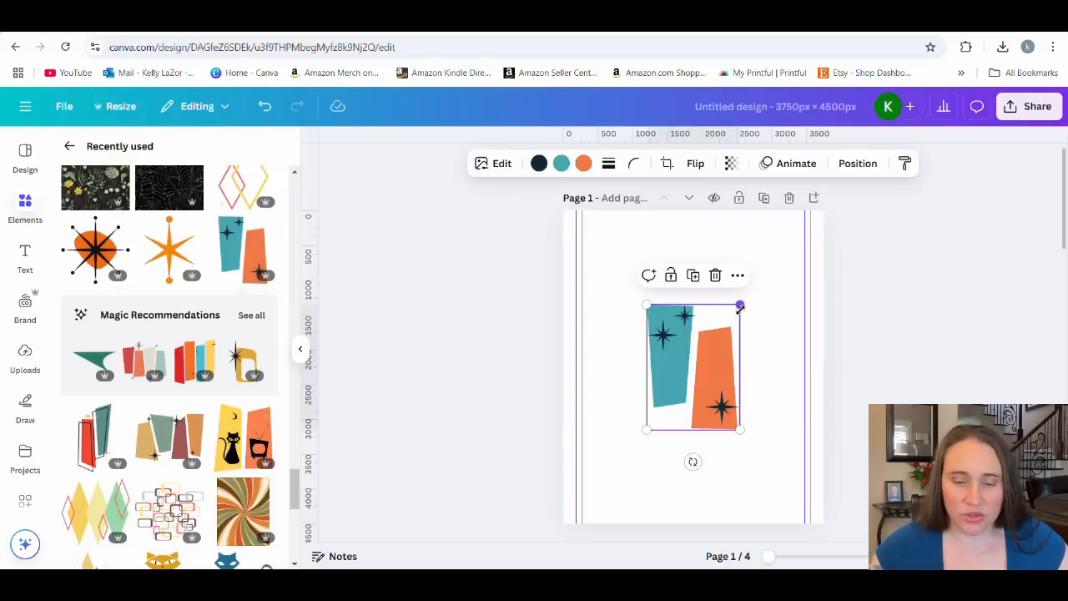
pyautogui.moveTo(742, 303); pyautogui.dragTo(804, 216)
pyautogui.moveTo(713, 234); pyautogui.dragTo(684, 282)
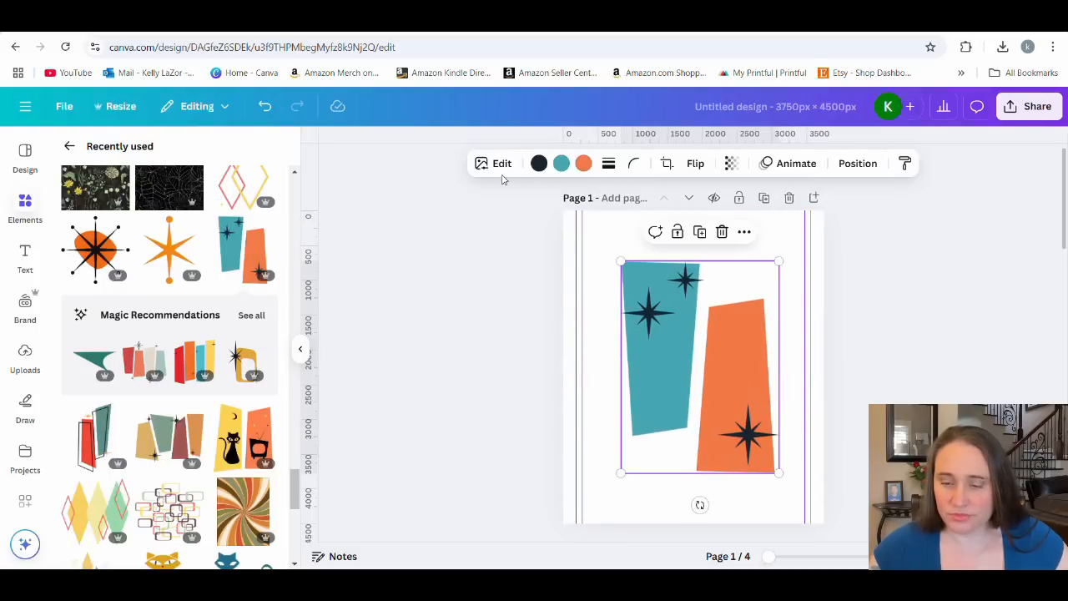
# Recolor the panels' dark stars white, then enlarge the panels to about three quarters of the page height and recenter them.
pyautogui.click(539, 164)
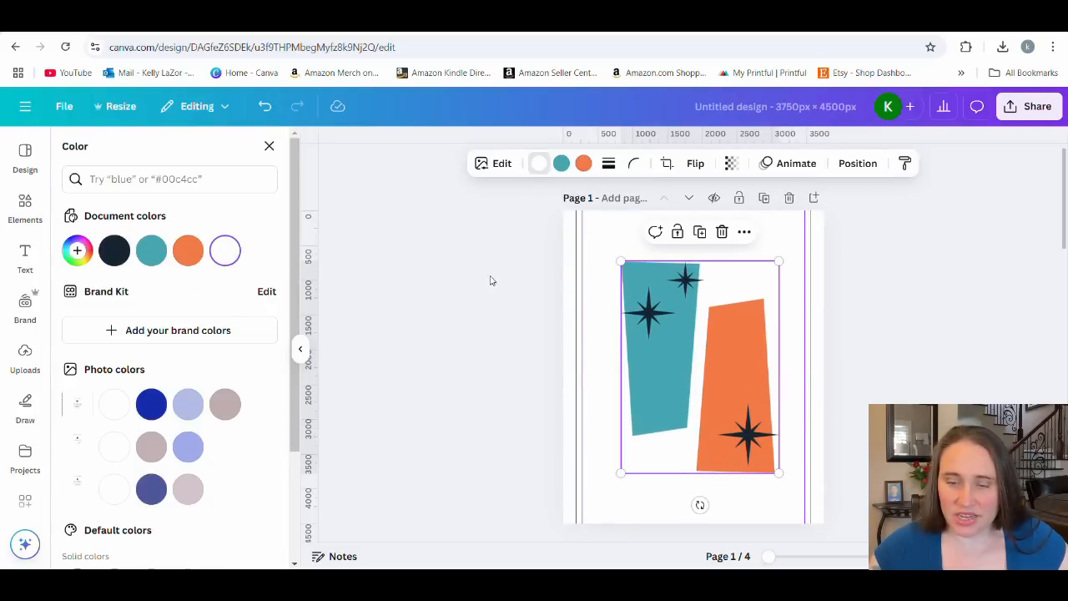
pyautogui.click(499, 313)
pyautogui.moveTo(715, 334); pyautogui.dragTo(697, 334)
pyautogui.moveTo(762, 261); pyautogui.dragTo(775, 240)
pyautogui.moveTo(745, 366); pyautogui.dragTo(751, 379)
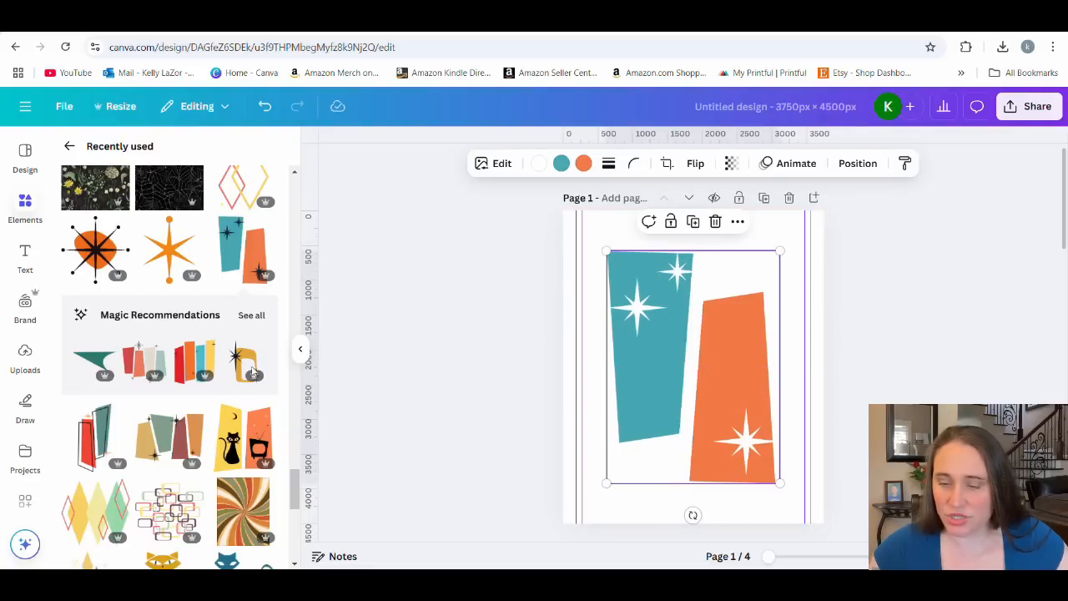
# Add the recently used mustard cat to page 1 and recolor its body with the document's charcoal color.
pyautogui.scroll(-3, 178, 307)
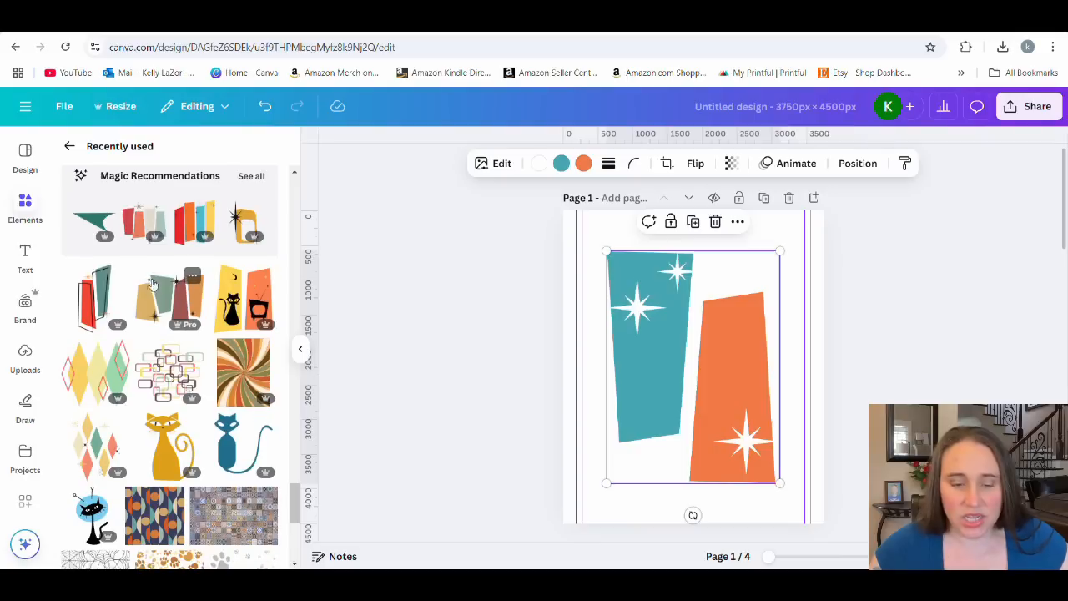
pyautogui.click(156, 442)
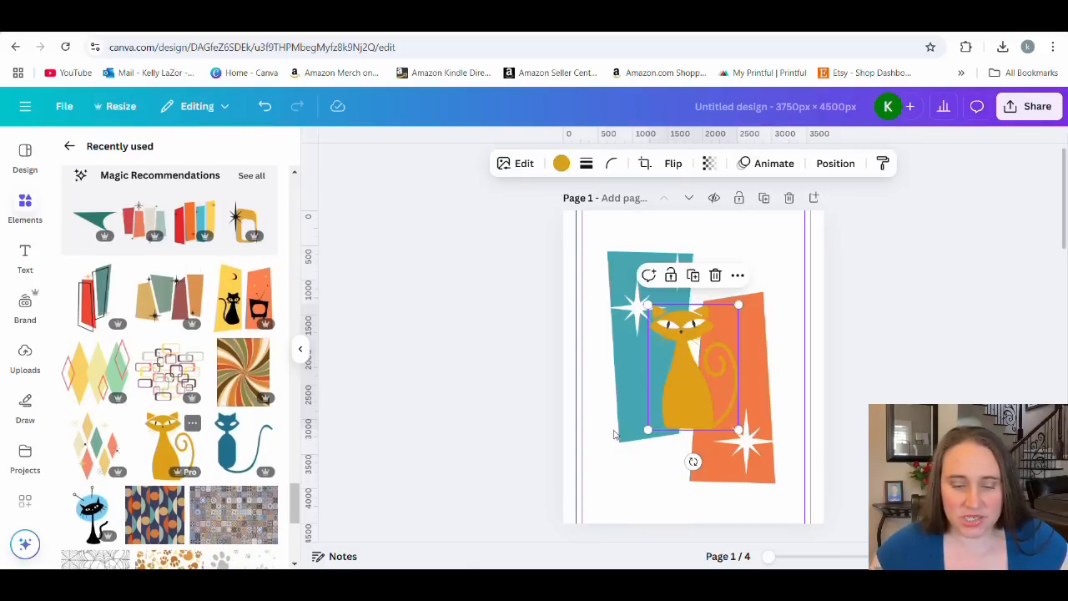
pyautogui.click(562, 164)
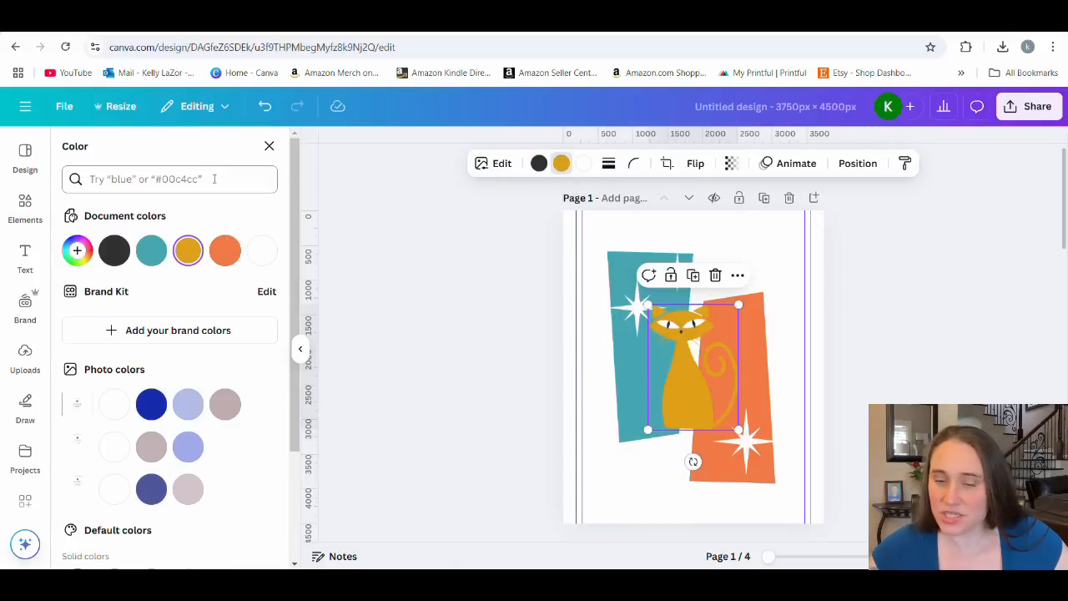
pyautogui.click(117, 255)
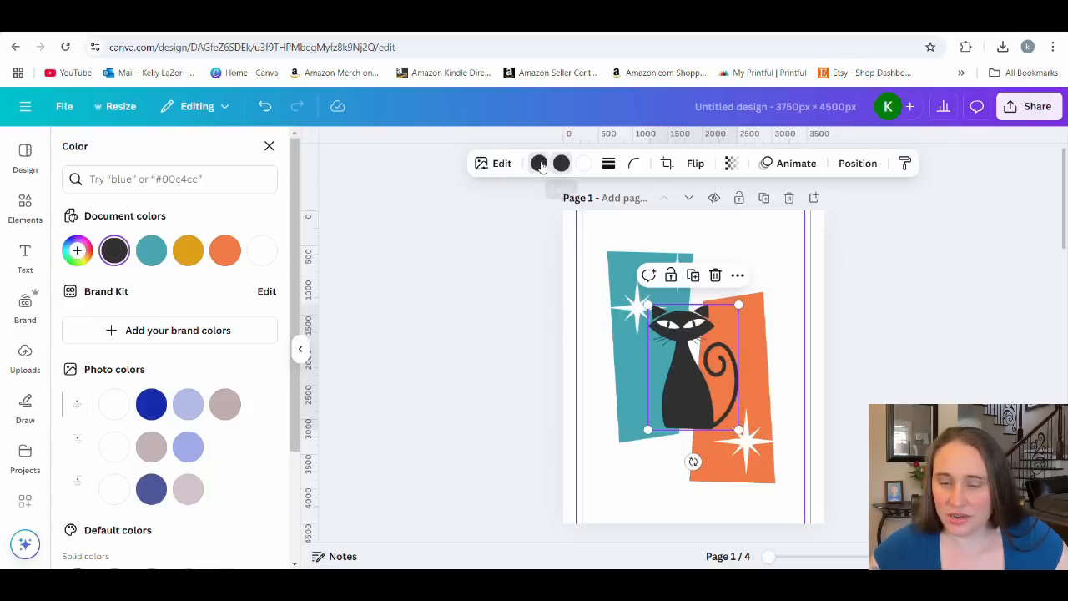
# Recolor the cat's pupils and nose to a light golden yellow, #FFD24D.
pyautogui.click(188, 250)
pyautogui.click(79, 252)
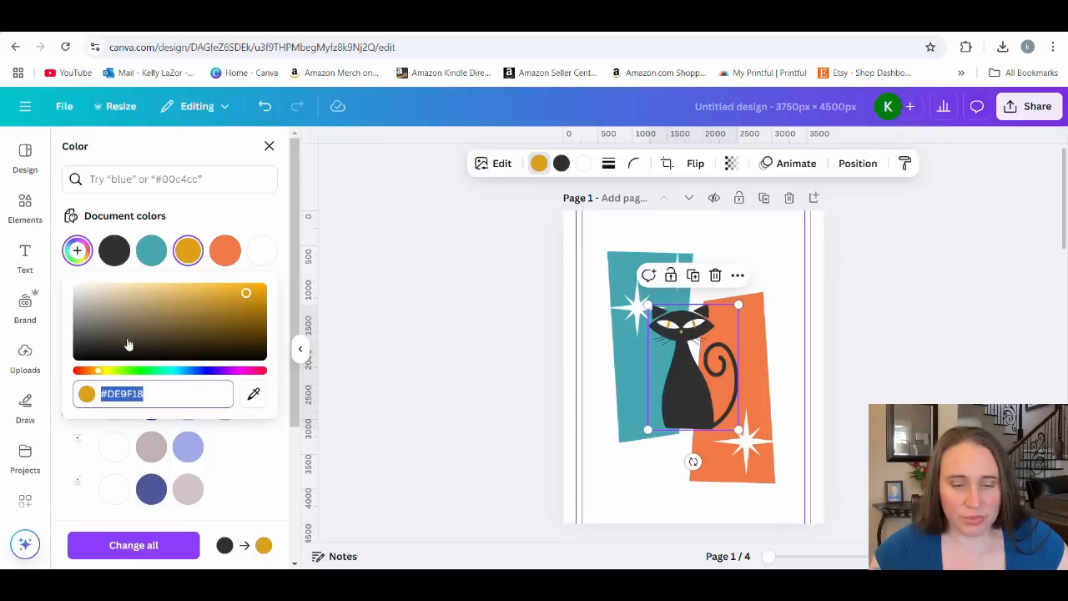
pyautogui.moveTo(98, 372); pyautogui.dragTo(102, 373)
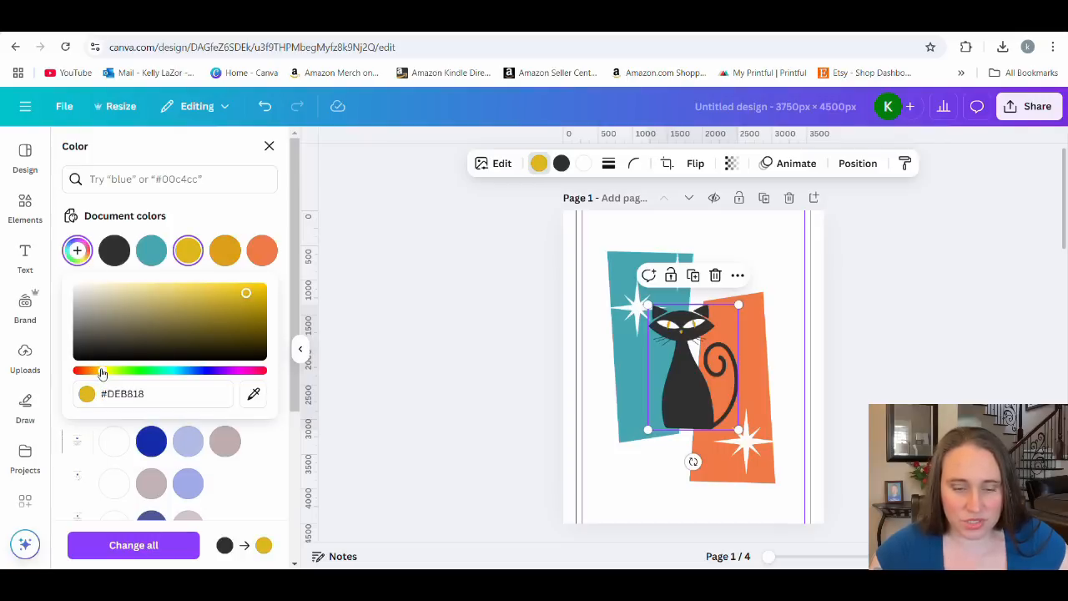
pyautogui.moveTo(200, 293); pyautogui.dragTo(197, 286)
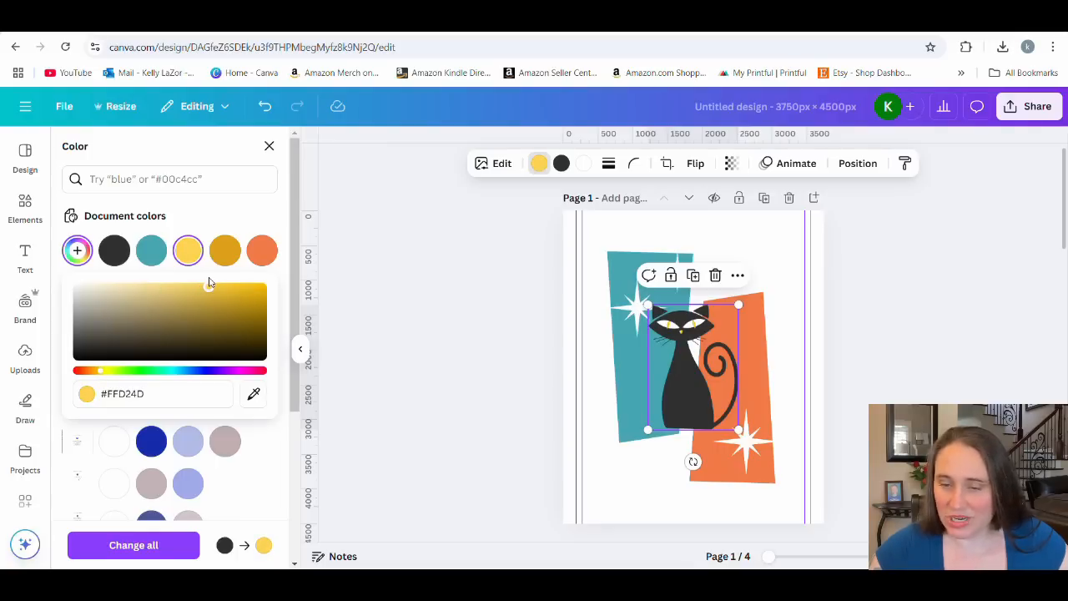
pyautogui.click(407, 339)
# Enlarge the cat to about 70 percent of the page height and align its base with the bottom of the orange panel.
pyautogui.click(696, 387)
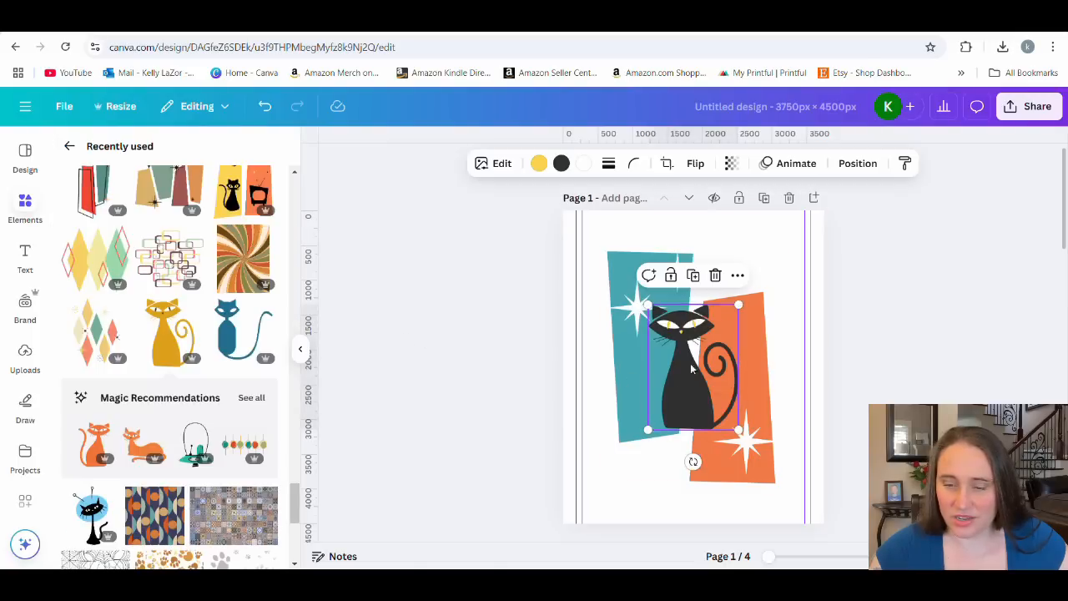
pyautogui.moveTo(743, 303); pyautogui.dragTo(808, 228)
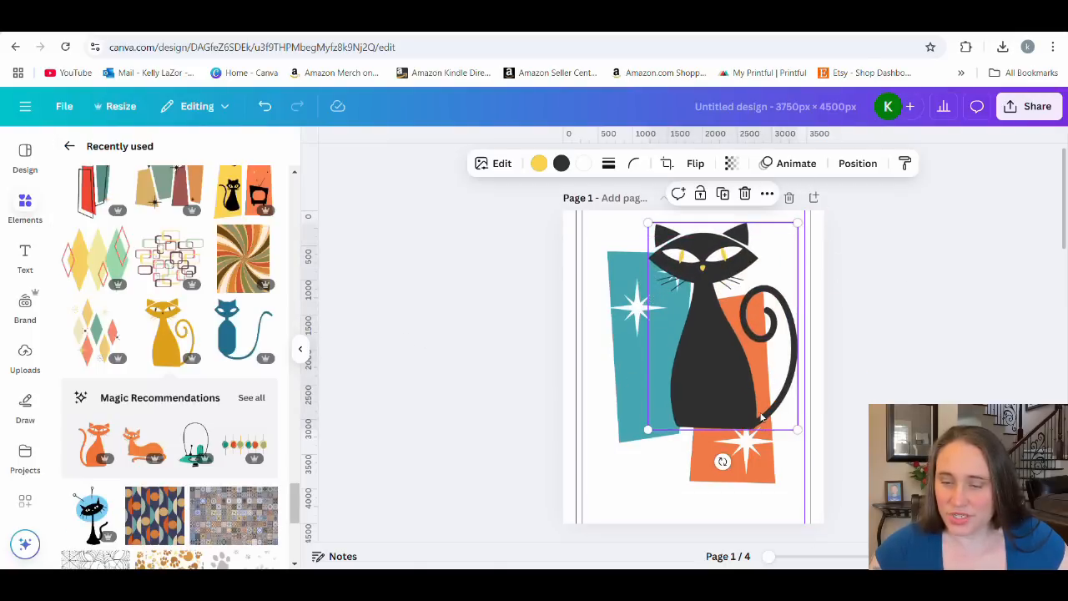
pyautogui.moveTo(737, 431); pyautogui.dragTo(713, 492)
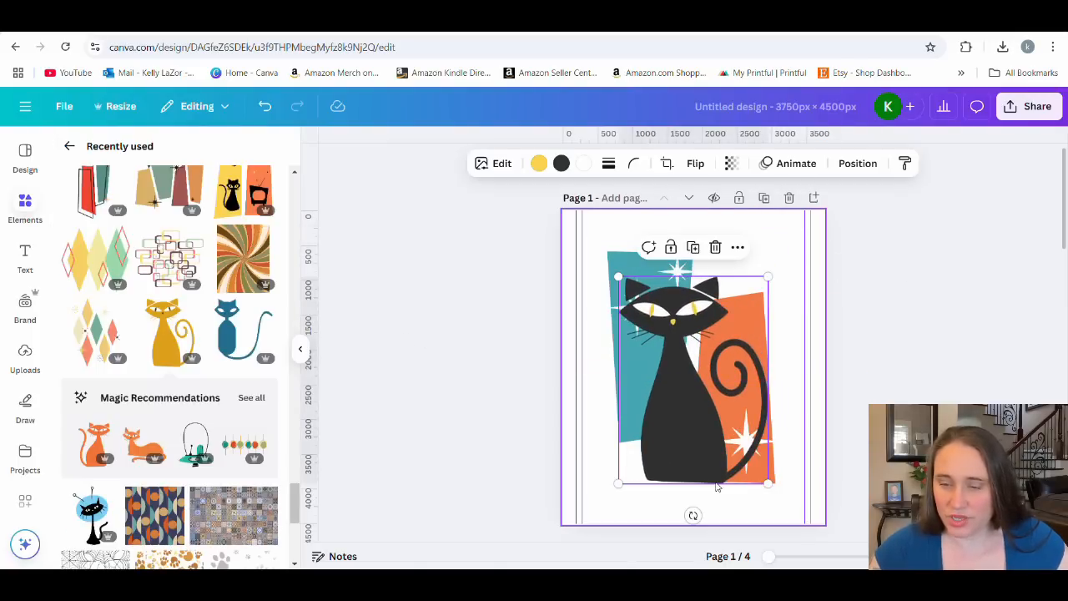
pyautogui.moveTo(769, 274); pyautogui.dragTo(776, 264)
pyautogui.click(930, 298)
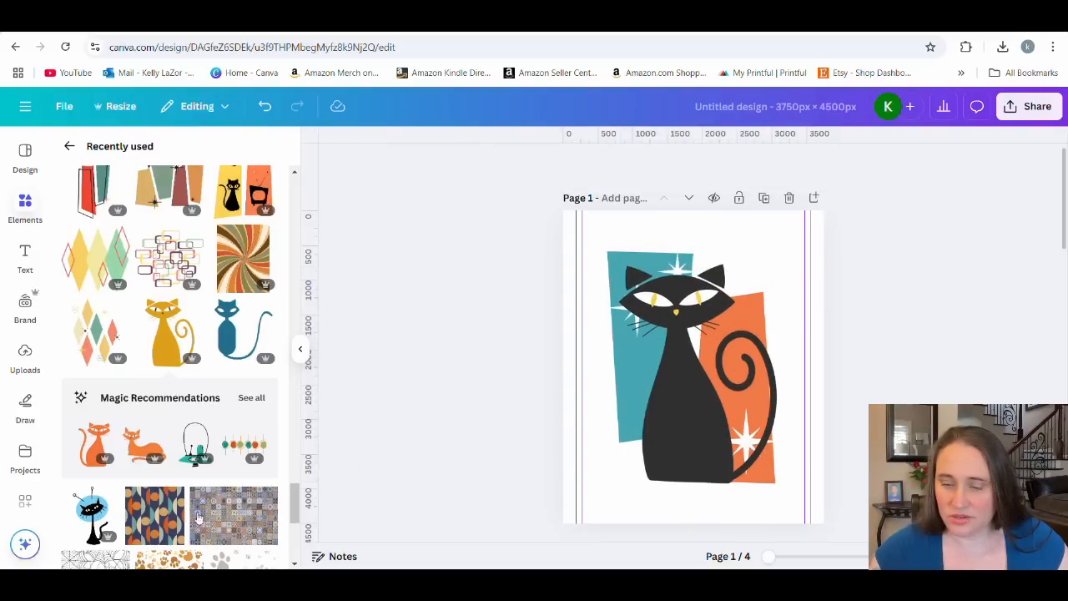
# Add the recently used black and orange starburst, shrink it to about a quarter of the page width and place it in page 1's upper right corner.
pyautogui.scroll(3, 135, 278)
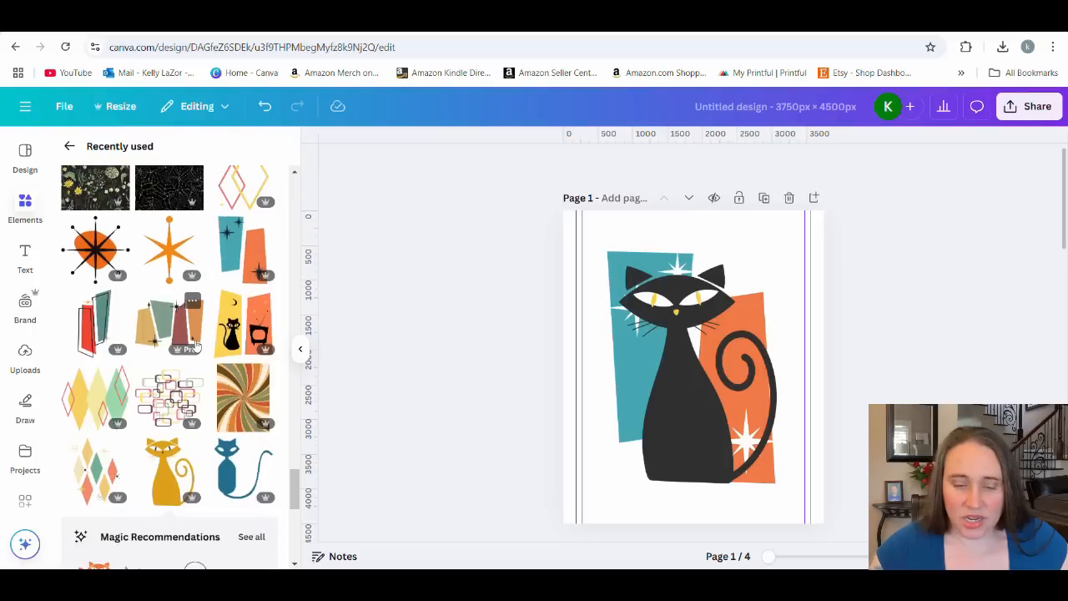
pyautogui.click(93, 249)
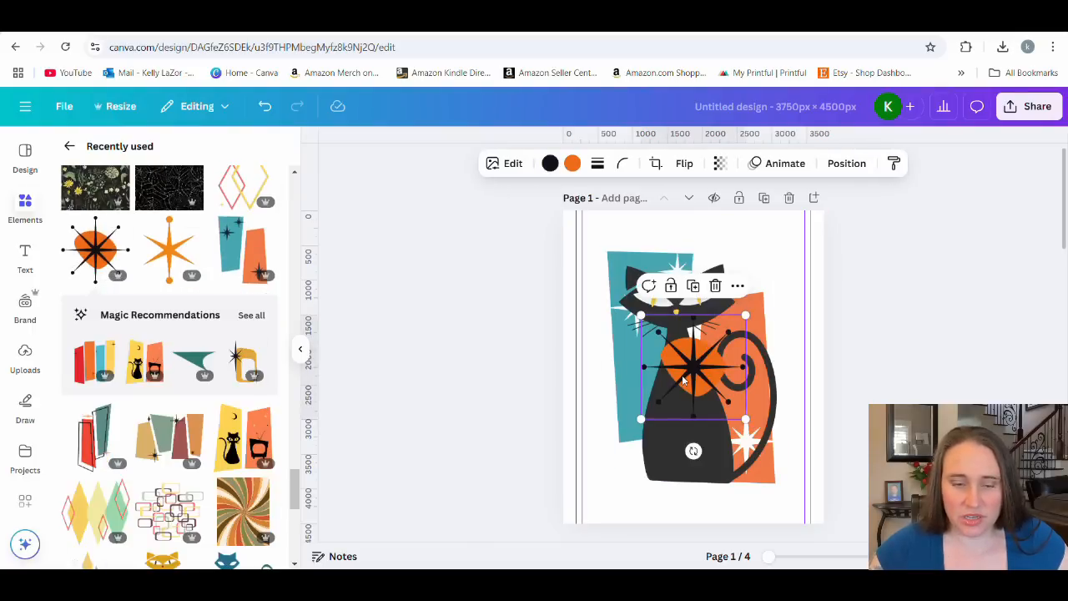
pyautogui.moveTo(689, 305); pyautogui.dragTo(748, 278)
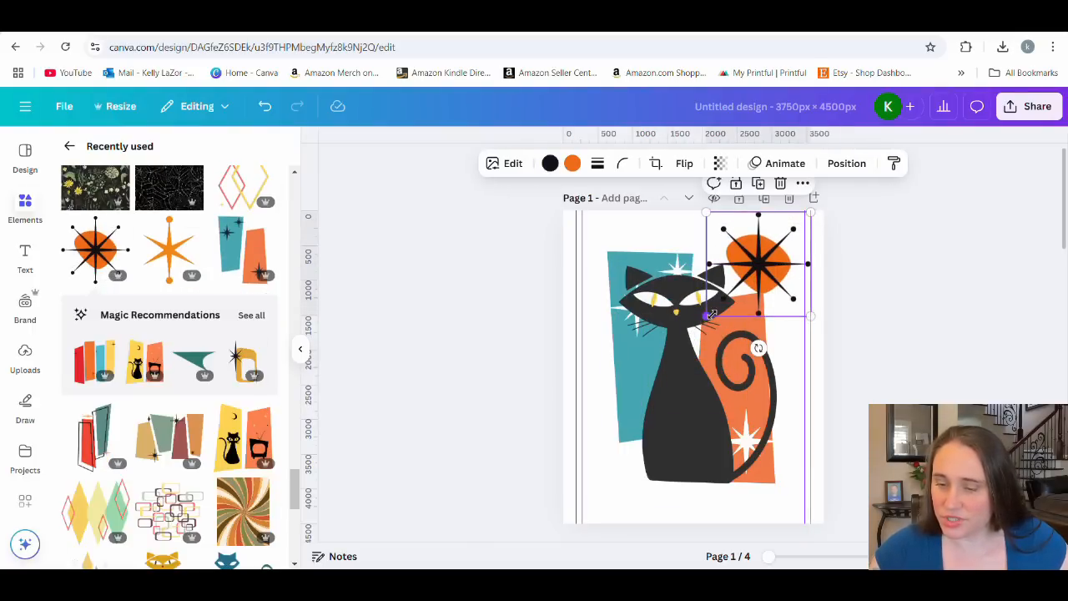
pyautogui.moveTo(710, 317); pyautogui.dragTo(749, 256)
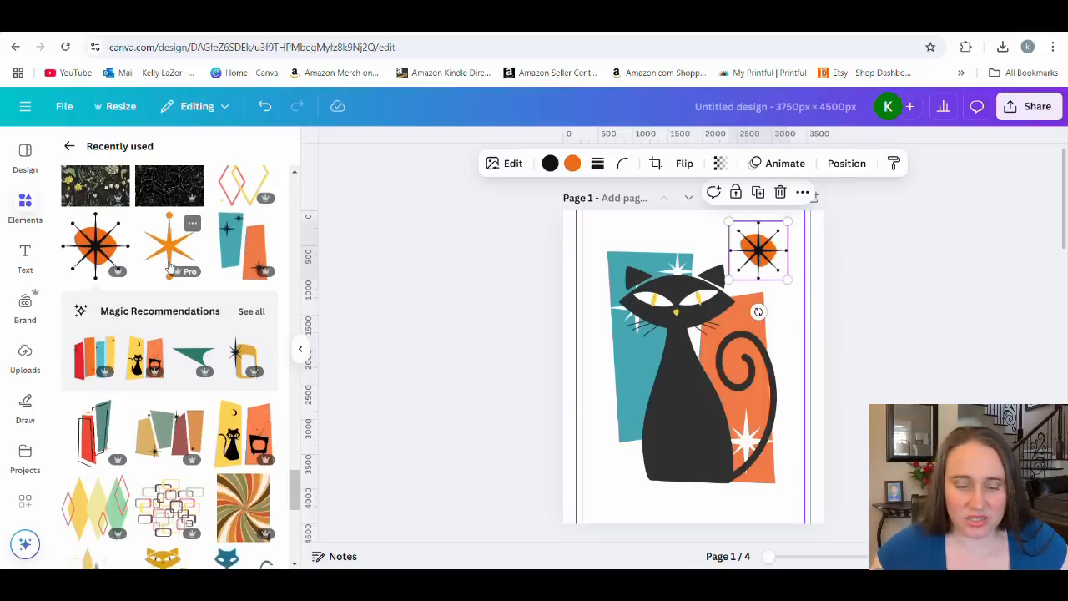
# Add the recently used orange six-pointed star, shrink it to about one seventh of the page height and place it at the cat's lower left.
pyautogui.scroll(-3, 175, 267)
pyautogui.scroll(2, 186, 291)
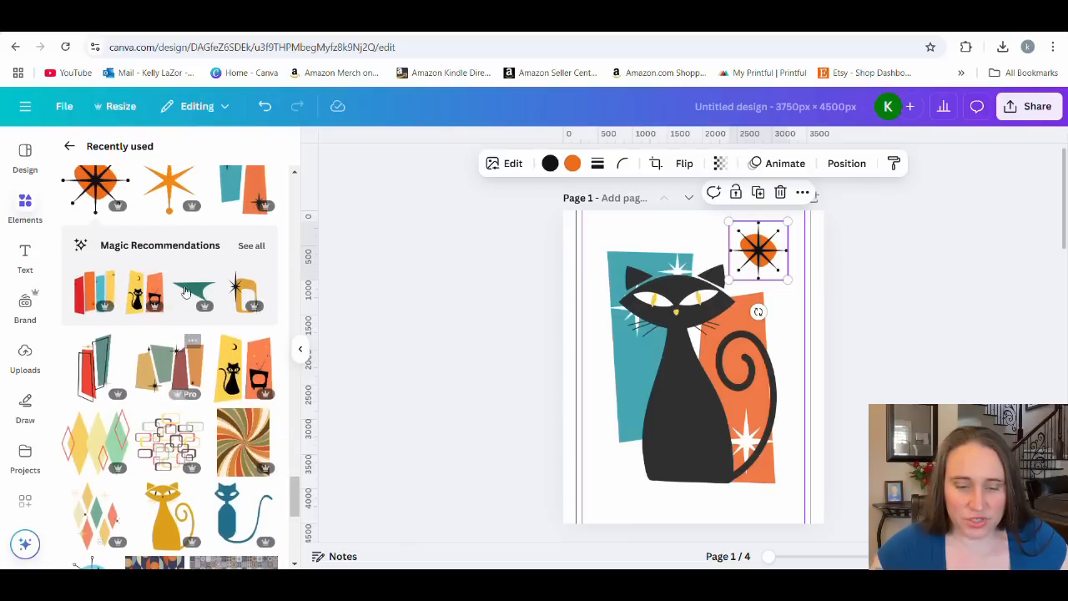
pyautogui.click(169, 185)
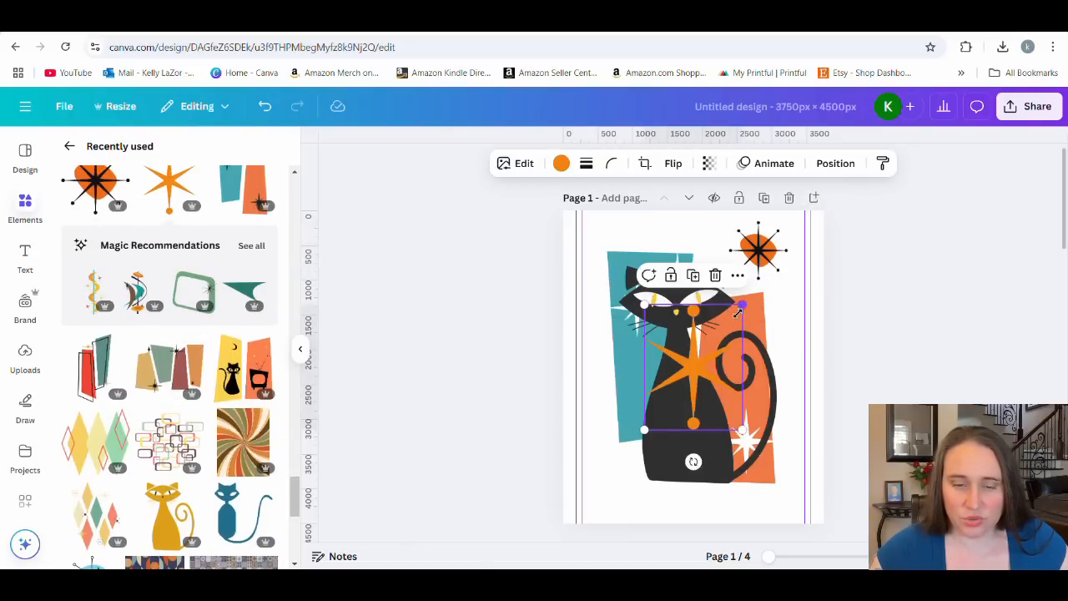
pyautogui.moveTo(737, 311); pyautogui.dragTo(614, 482)
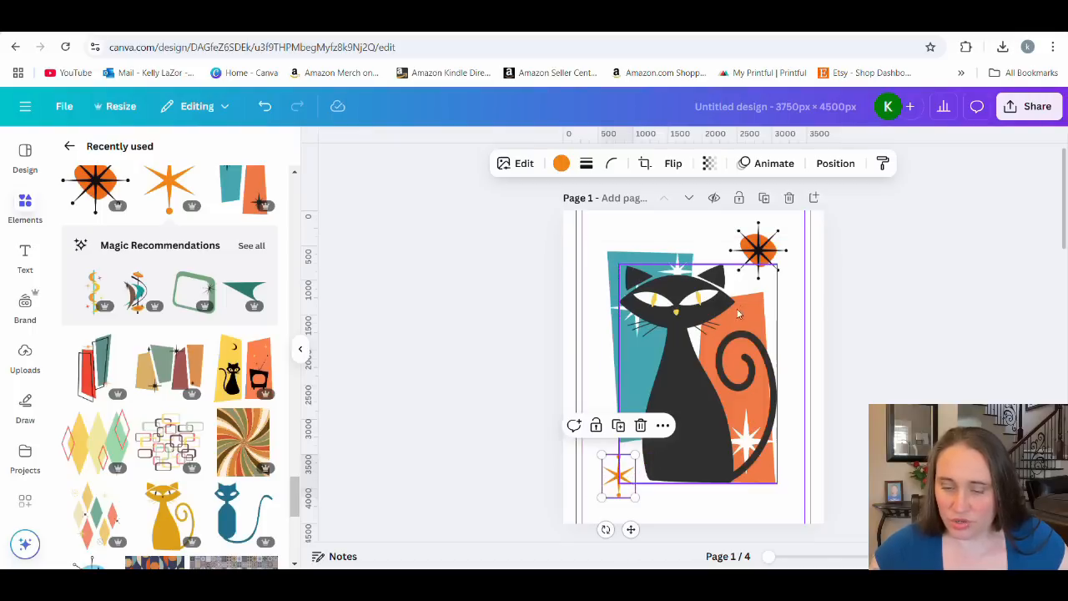
# Recolor the starburst's orange blob to red #F11616 and apply the same red to the small six-pointed star.
pyautogui.click(756, 248)
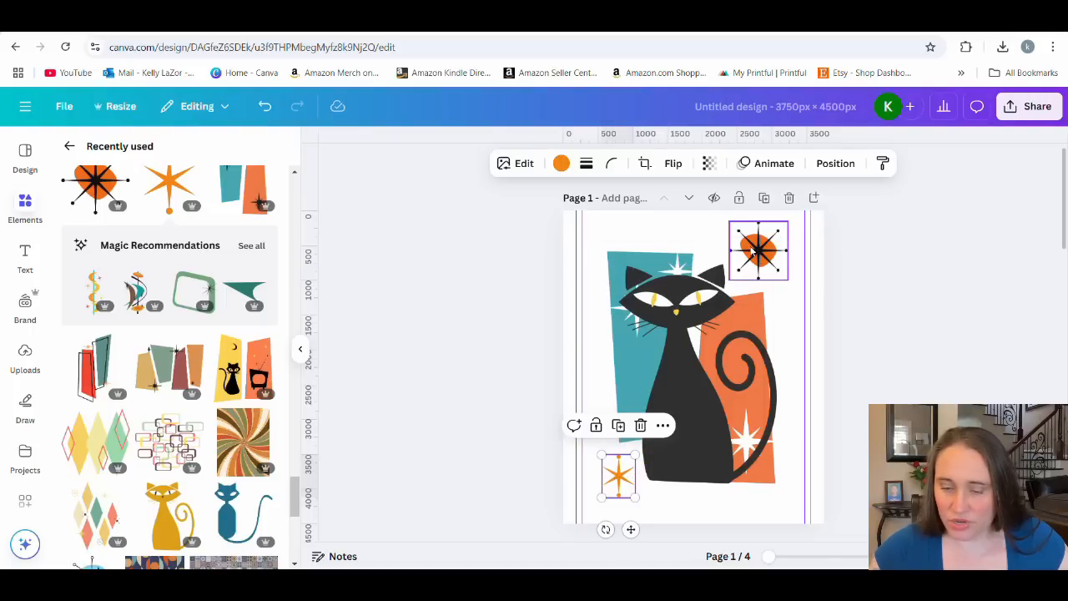
pyautogui.click(573, 164)
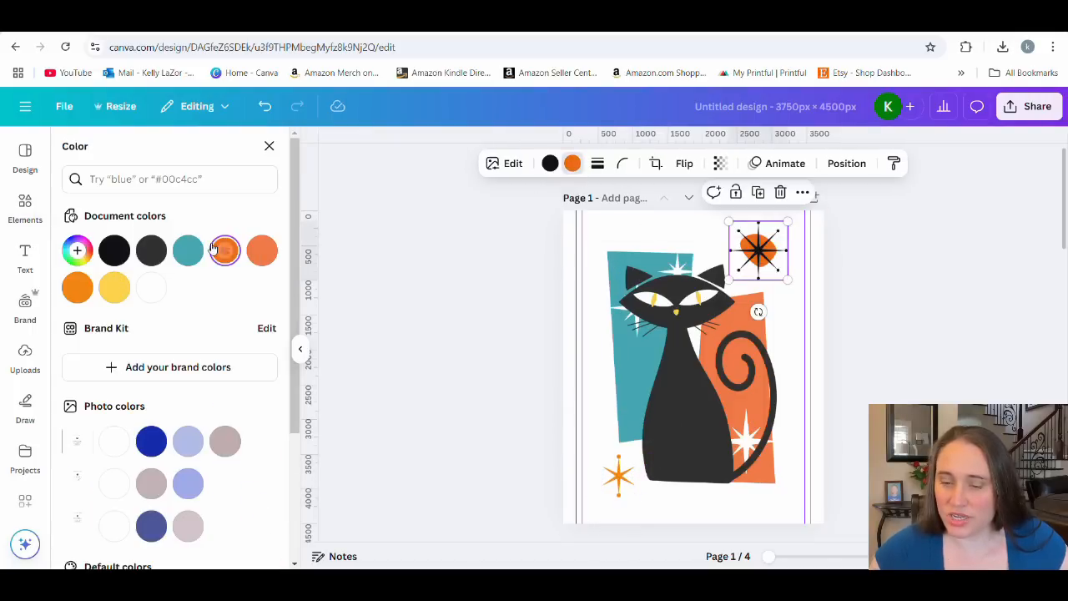
pyautogui.click(77, 251)
pyautogui.moveTo(85, 377); pyautogui.dragTo(75, 379)
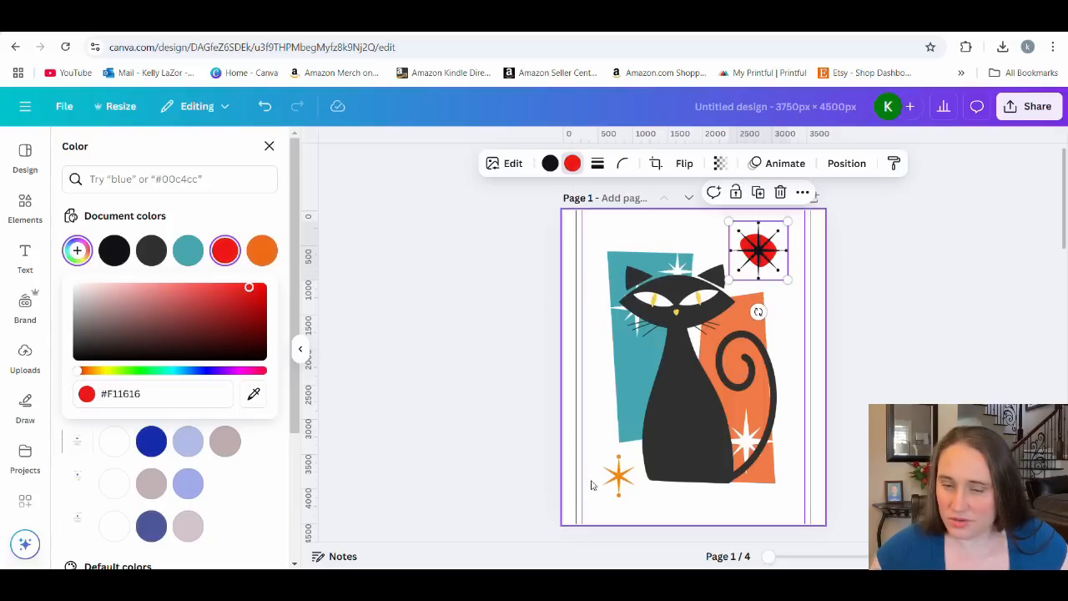
pyautogui.click(618, 476)
pyautogui.click(121, 257)
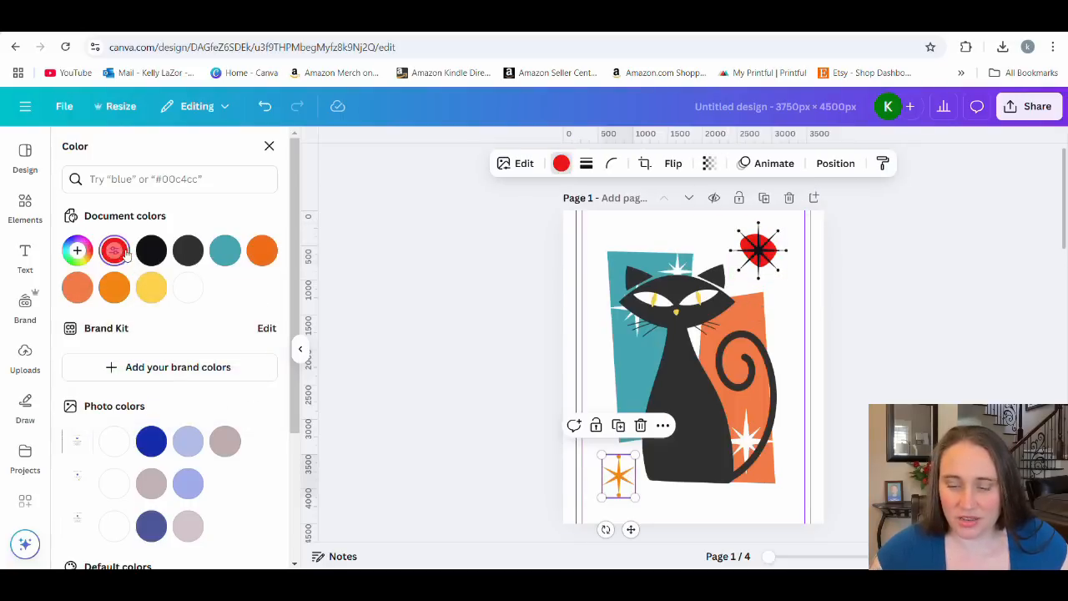
pyautogui.click(872, 304)
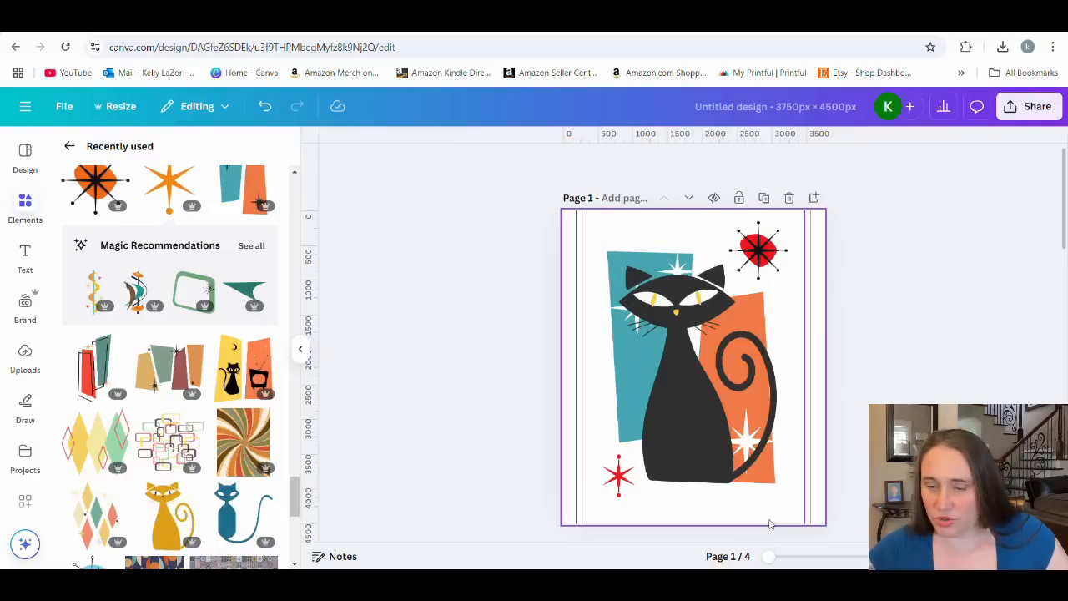
# Select all the artwork on page 1, enlarge it together to nearly the full page height and center it on the page.
pyautogui.moveTo(778, 516); pyautogui.dragTo(597, 217)
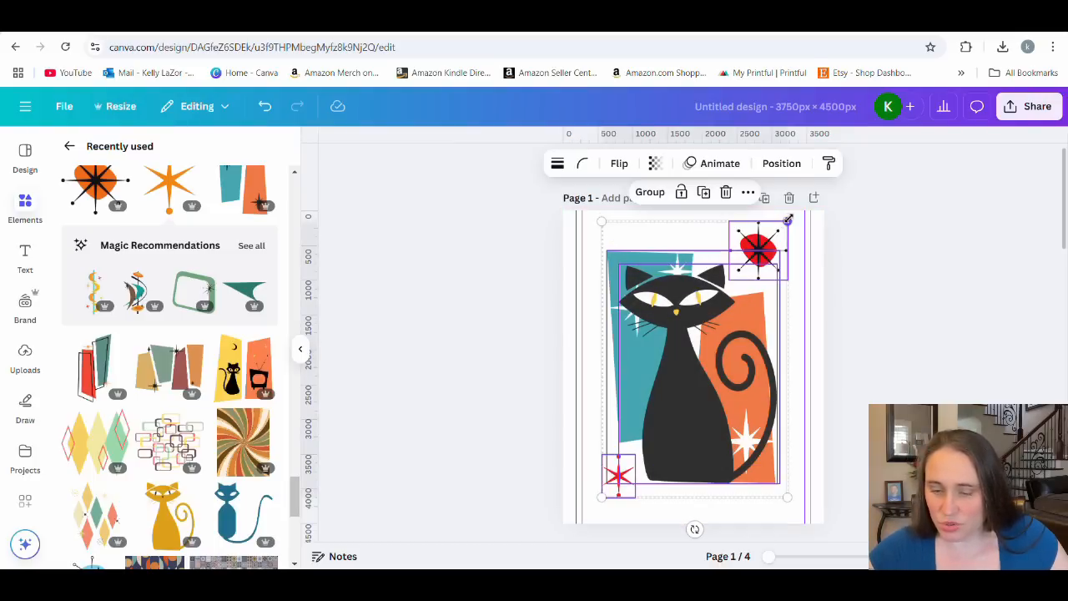
pyautogui.moveTo(788, 220); pyautogui.dragTo(797, 208)
pyautogui.moveTo(725, 380); pyautogui.dragTo(713, 394)
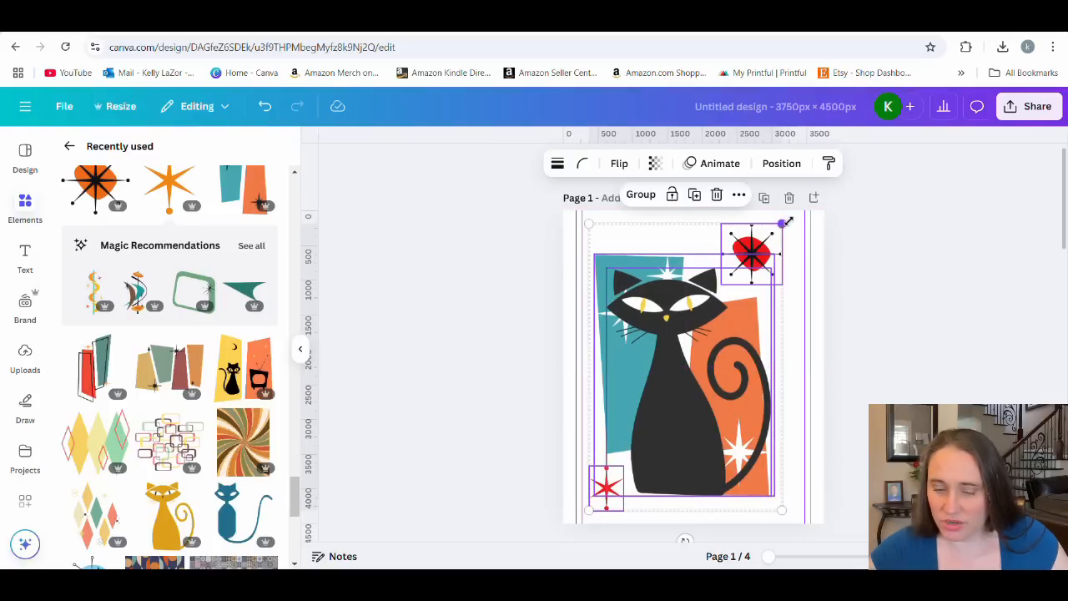
pyautogui.moveTo(788, 222); pyautogui.dragTo(795, 216)
pyautogui.moveTo(763, 350); pyautogui.dragTo(763, 351)
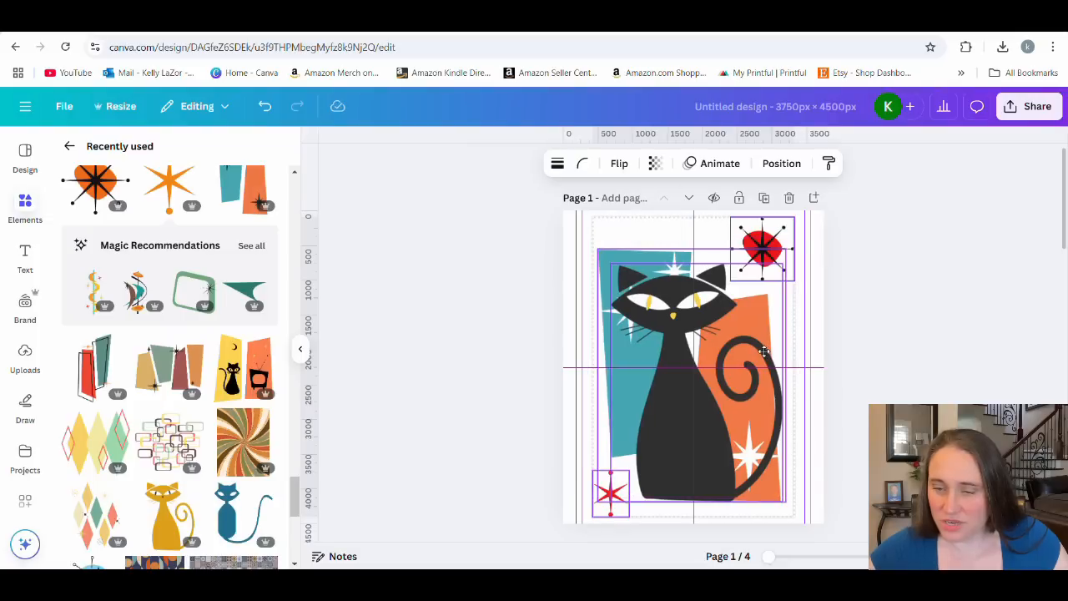
pyautogui.click(918, 354)
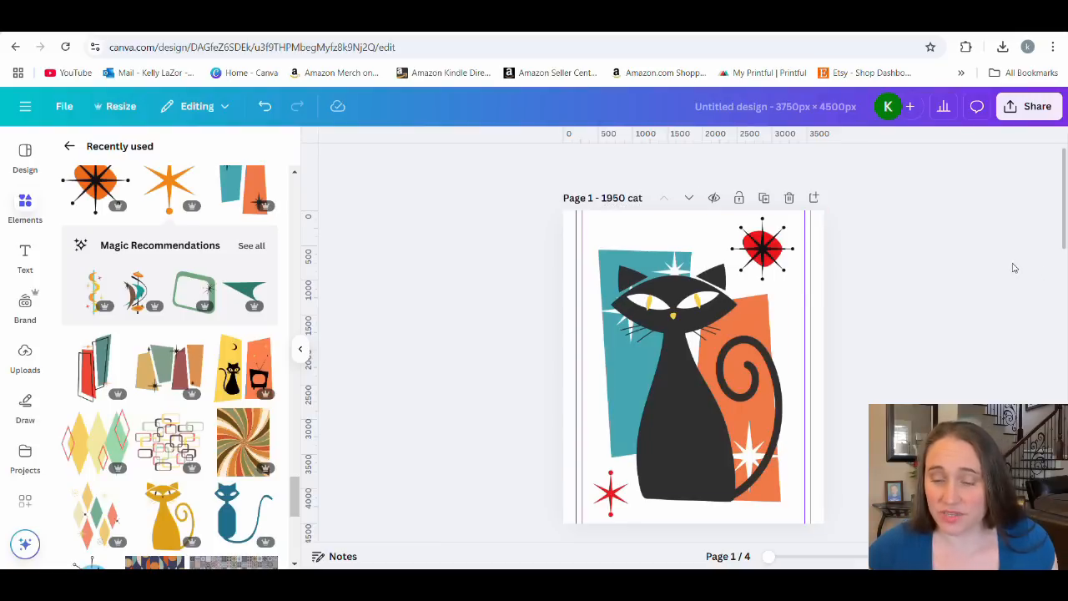
# Examine the woven blanket template's print area, resolution and file format requirements on page 3, then return to page 1.
pyautogui.scroll(-5, 1001, 250)
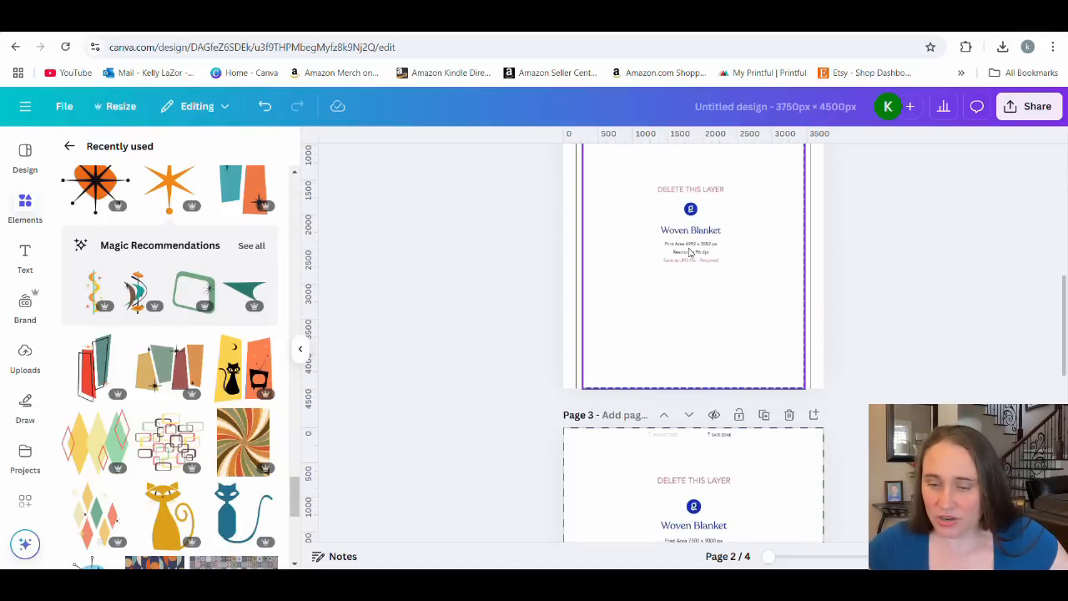
pyautogui.scroll(-3, 698, 276)
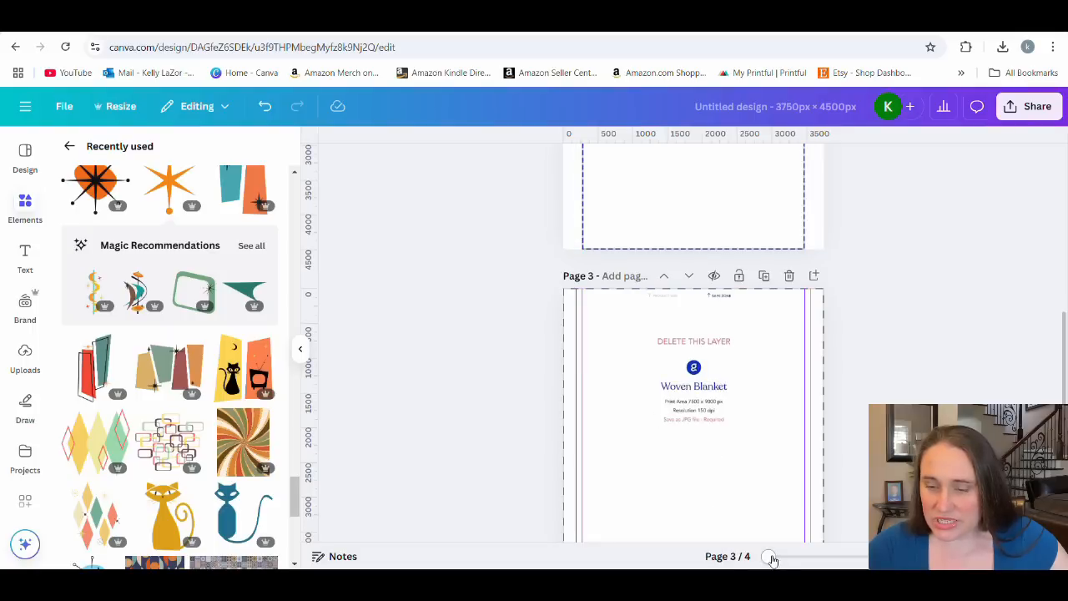
pyautogui.moveTo(772, 559); pyautogui.dragTo(802, 557)
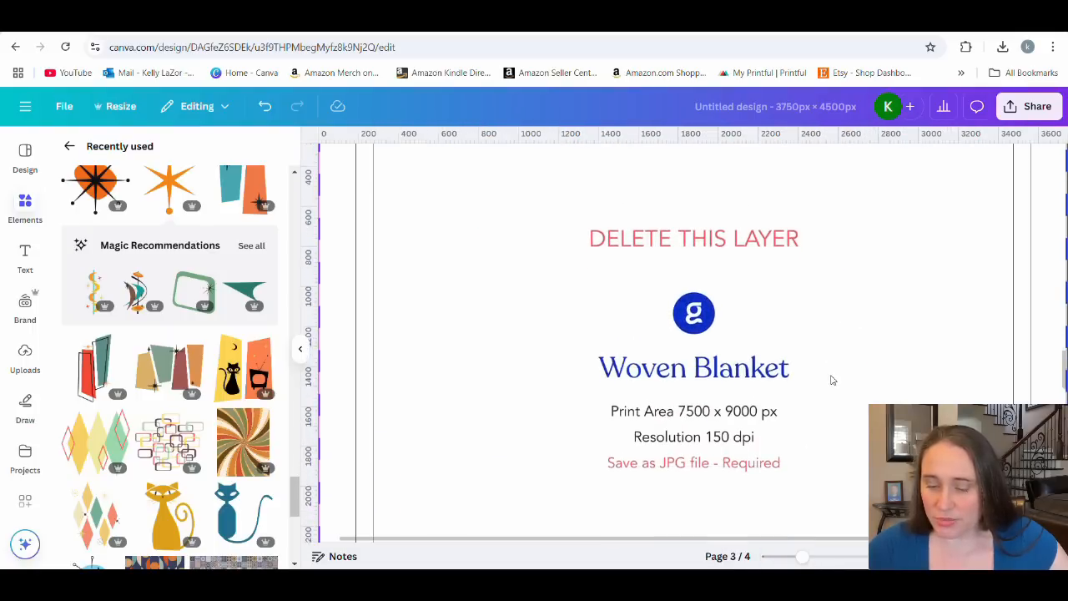
pyautogui.scroll(-1, 796, 337)
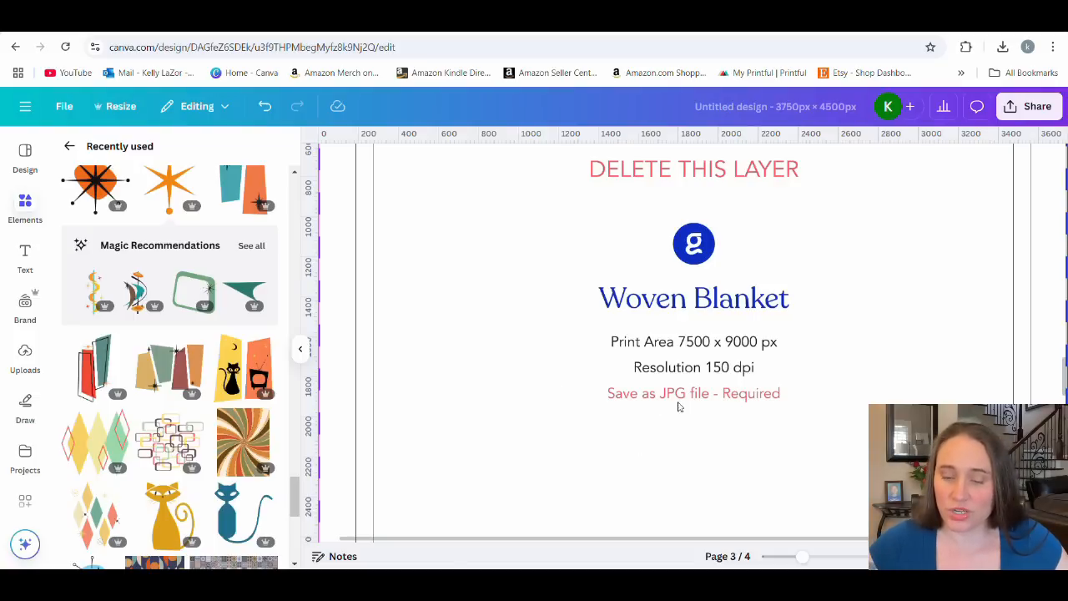
pyautogui.moveTo(802, 555); pyautogui.dragTo(777, 556)
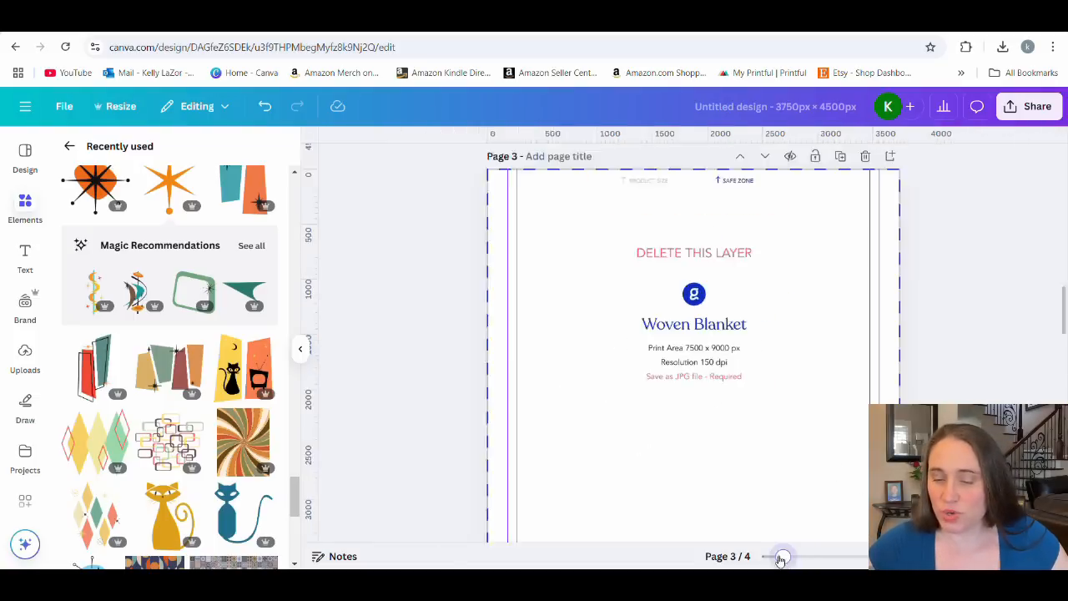
pyautogui.scroll(10, 881, 393)
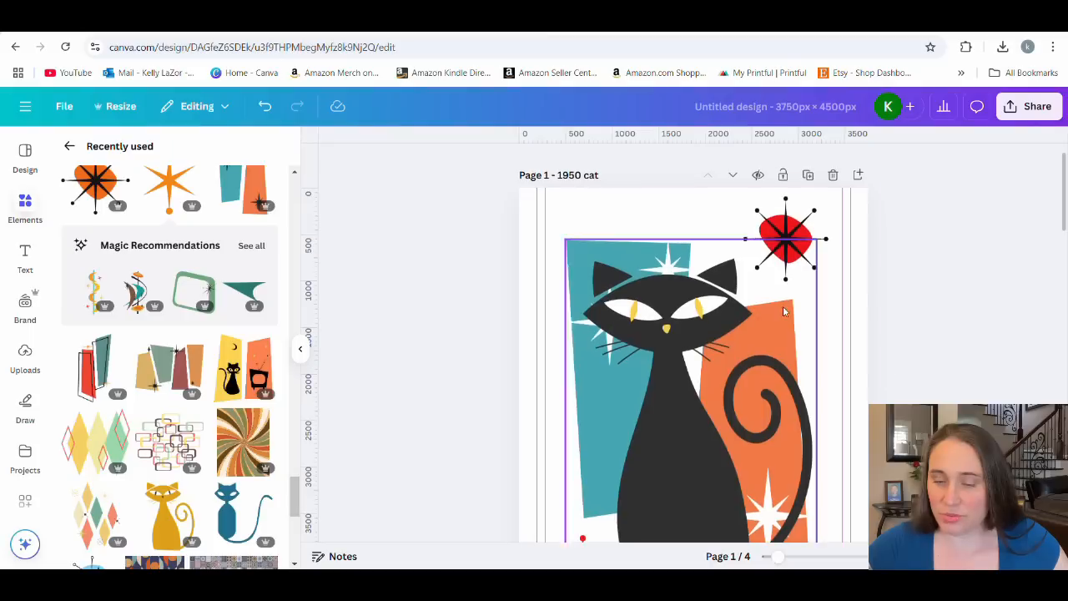
# Set up the design download as a JPG at size 2.75 (10,313 × 12,375 px) with quality 100.
pyautogui.click(1011, 115)
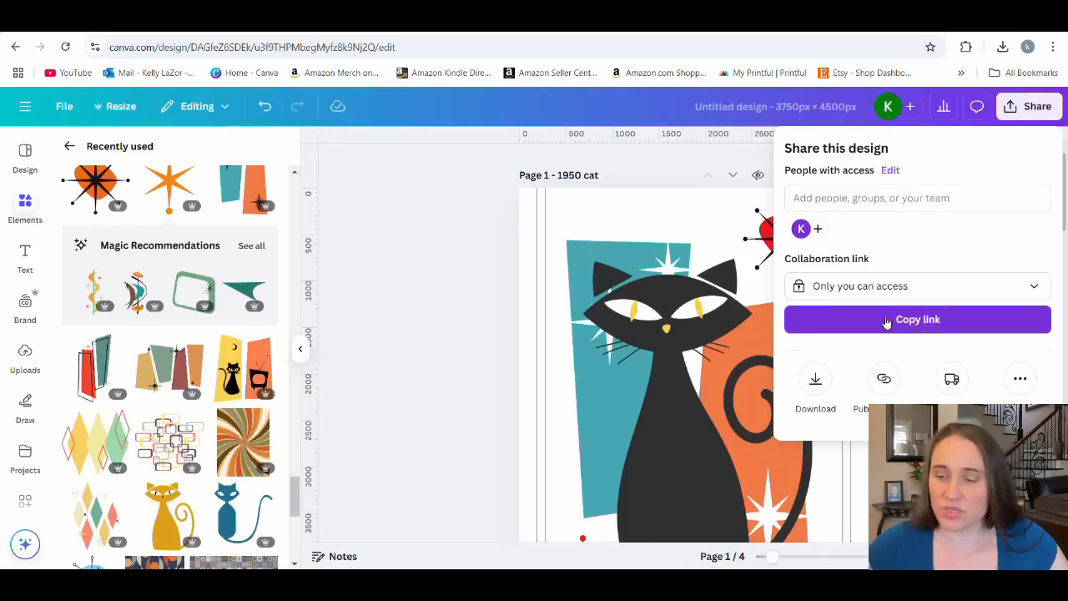
pyautogui.click(815, 382)
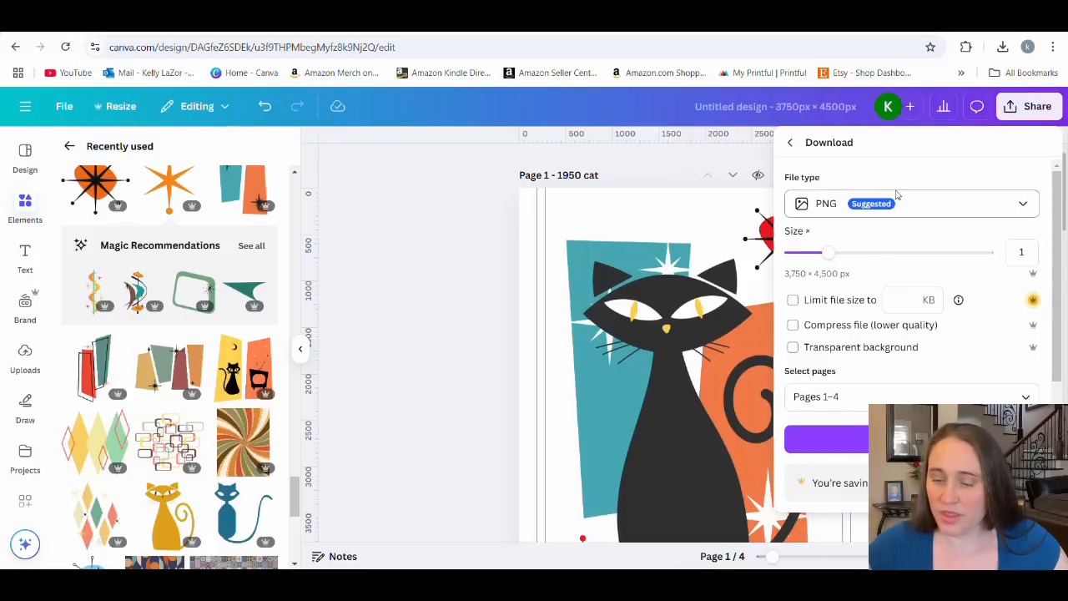
pyautogui.click(830, 209)
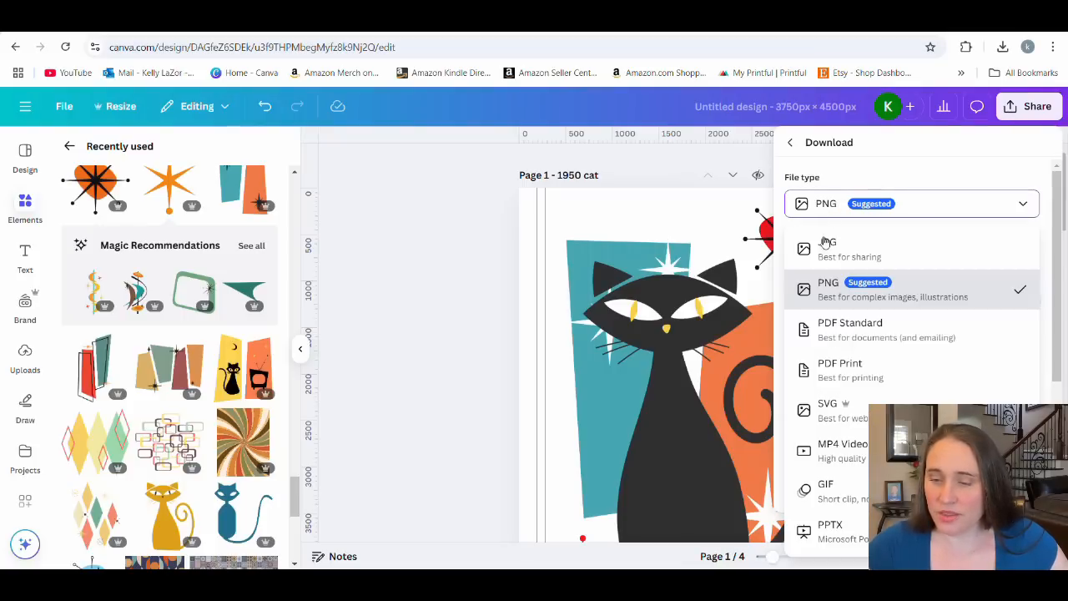
pyautogui.click(830, 249)
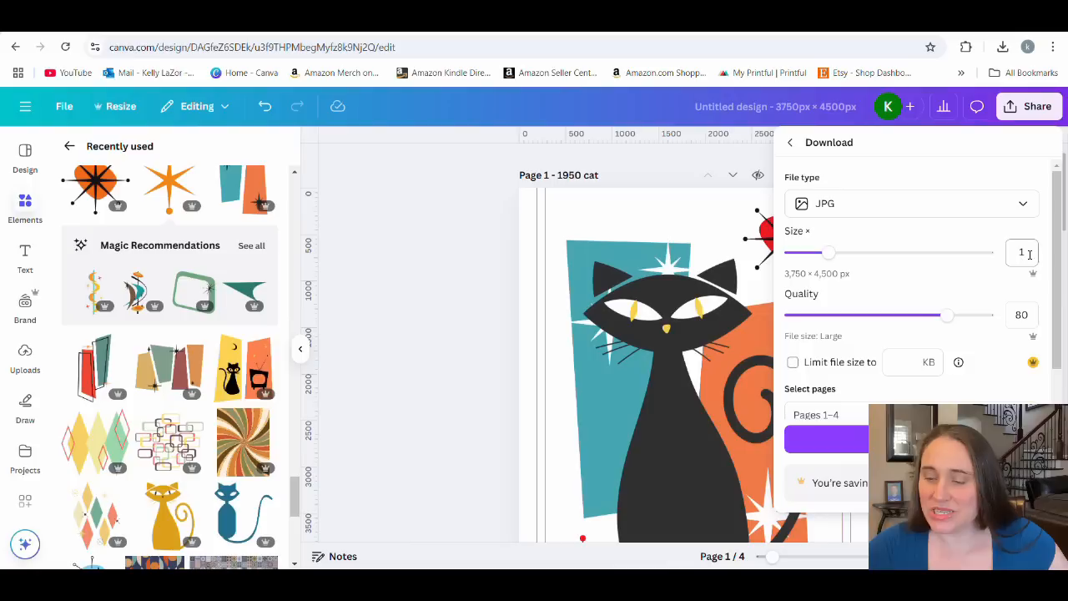
pyautogui.moveTo(828, 253); pyautogui.dragTo(959, 259)
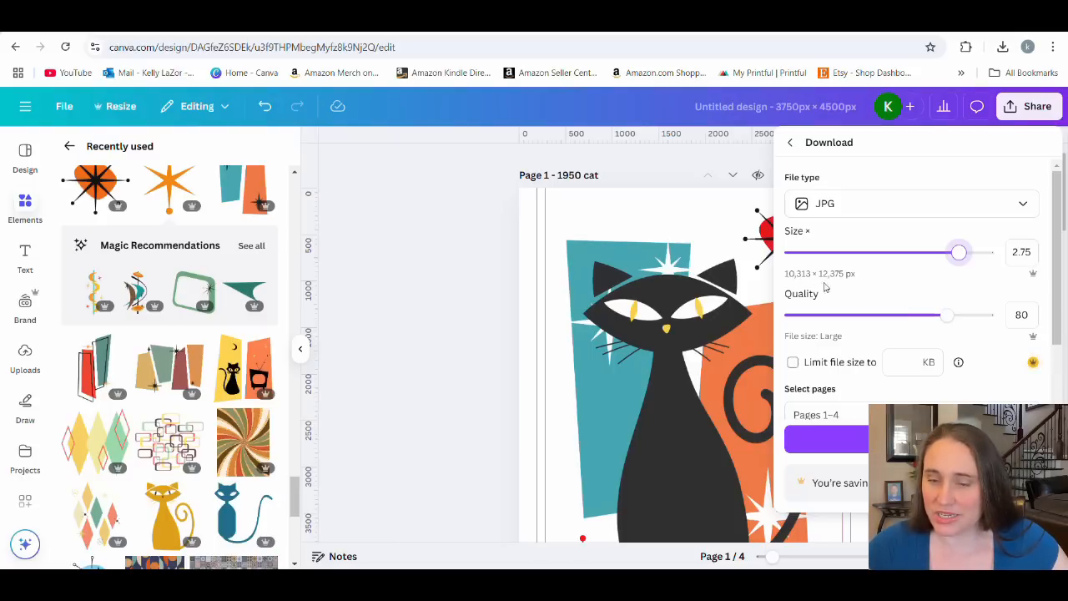
pyautogui.moveTo(949, 314); pyautogui.dragTo(992, 315)
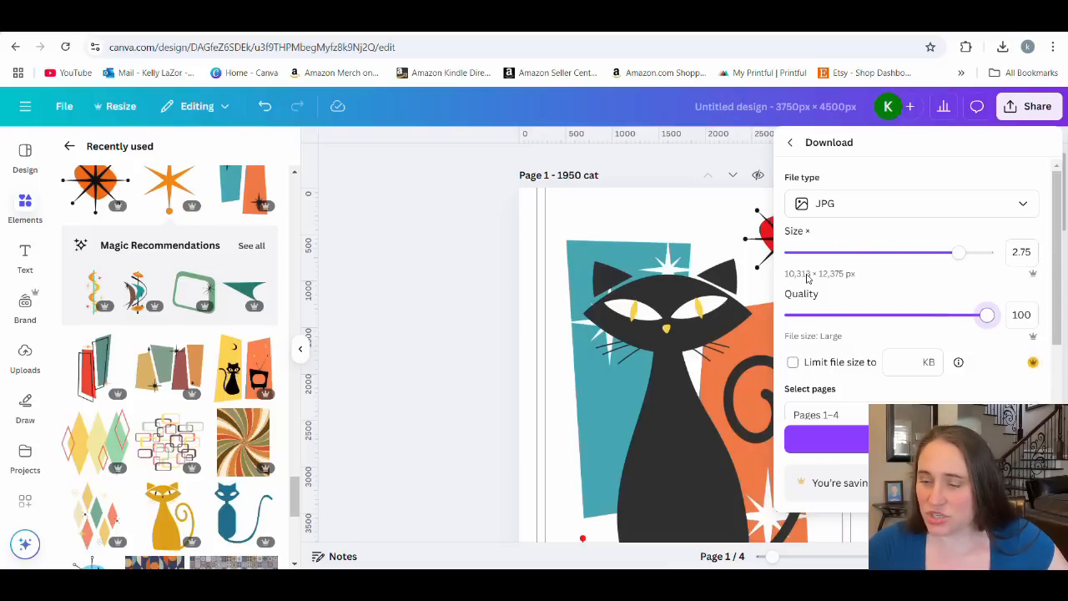
# Limit the export to the current page, Page 1, and download the JPG.
pyautogui.scroll(-1, 854, 245)
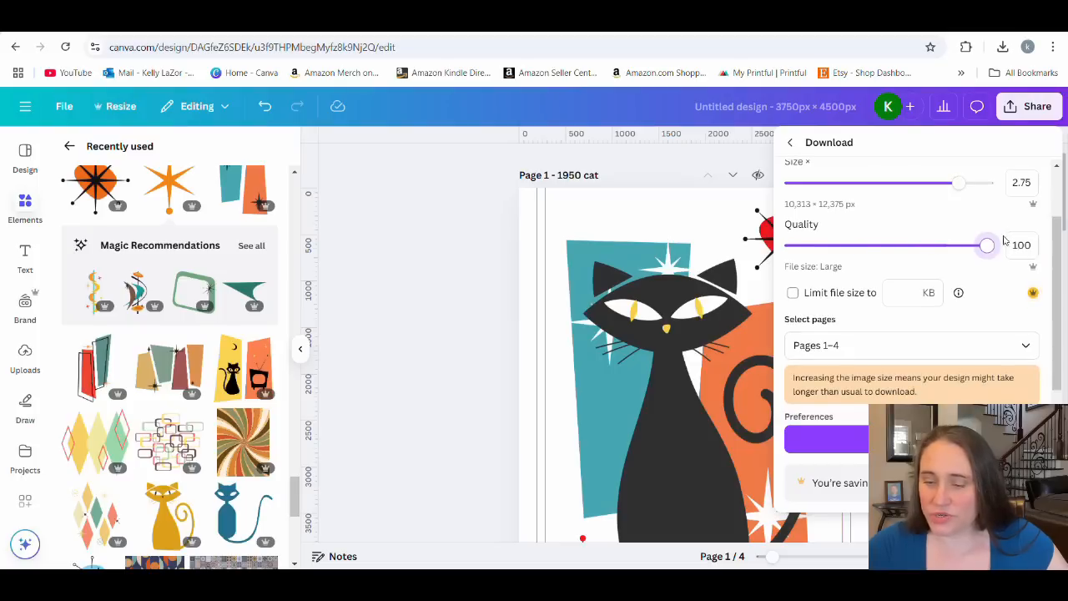
pyautogui.click(1023, 347)
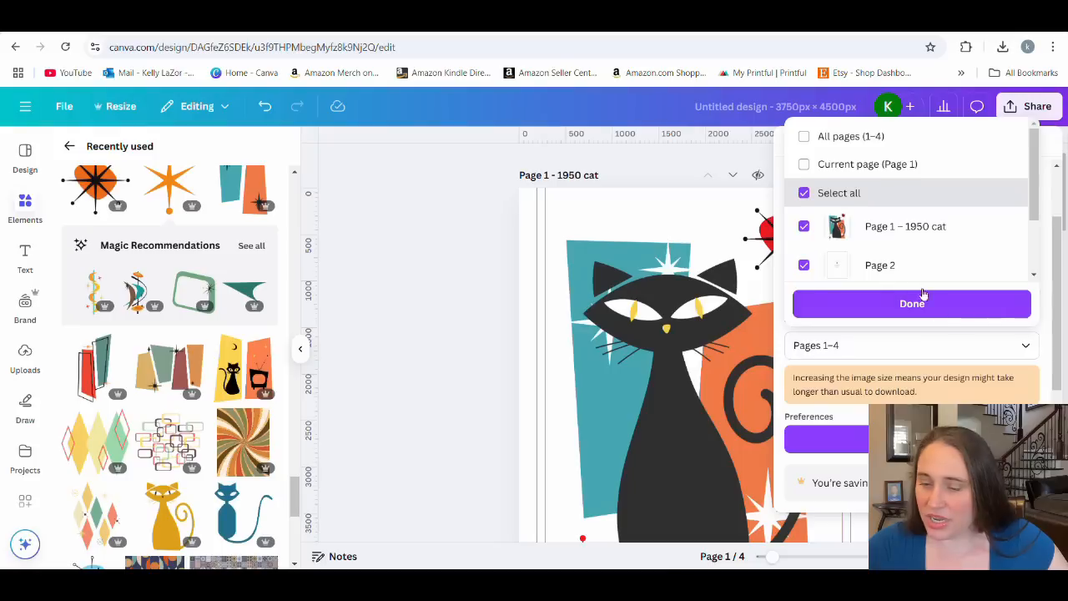
pyautogui.click(864, 164)
pyautogui.click(868, 307)
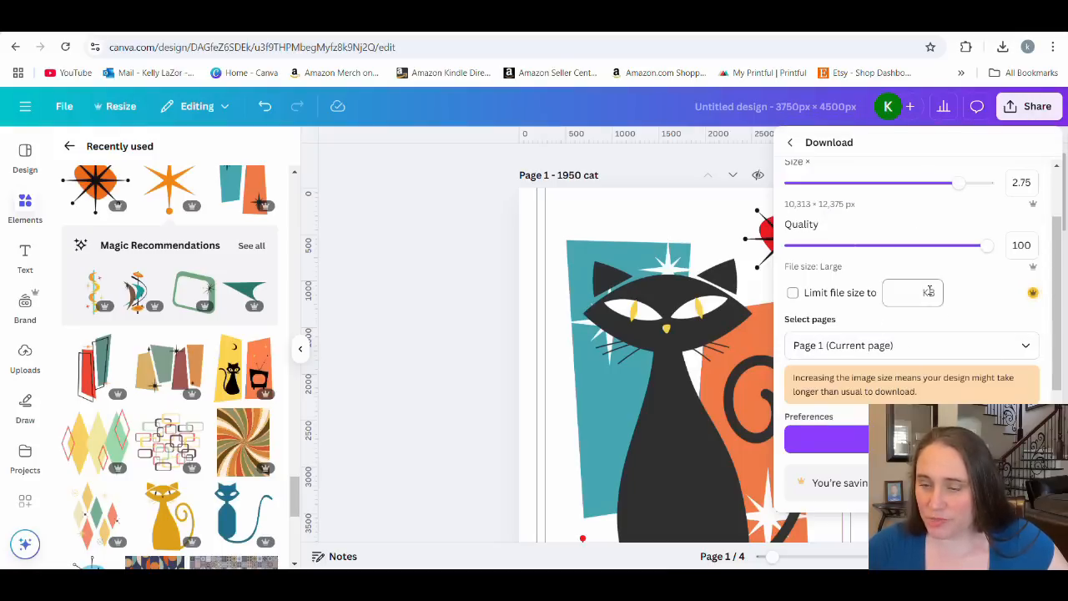
pyautogui.click(826, 439)
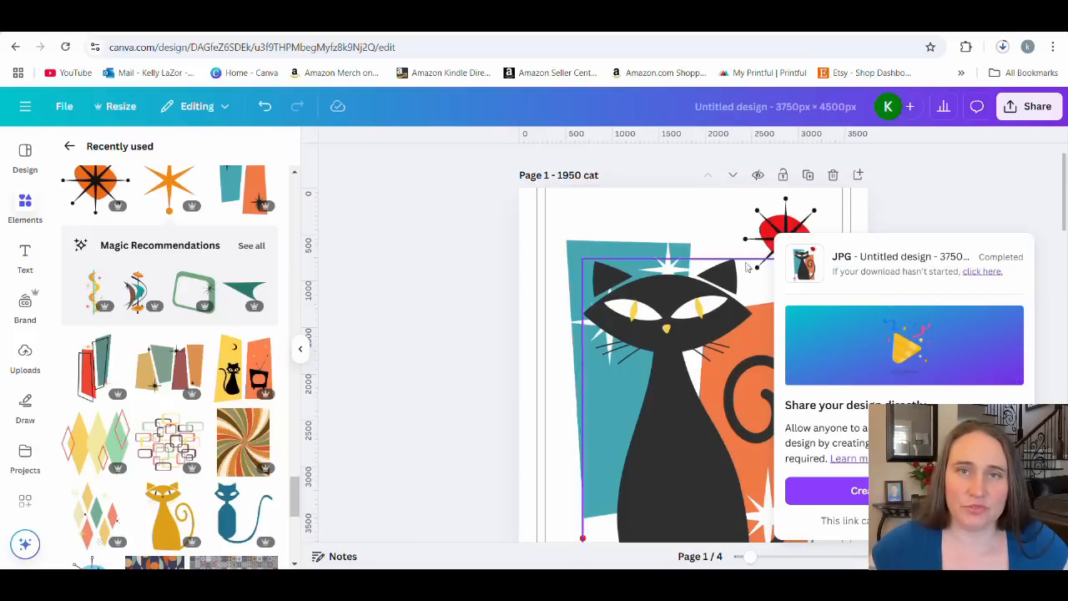
# Switch to the Gooten Product Hub and preview the blank 52x37, 50x60 and 60x80 woven blankets.
pyautogui.click(667, 23)
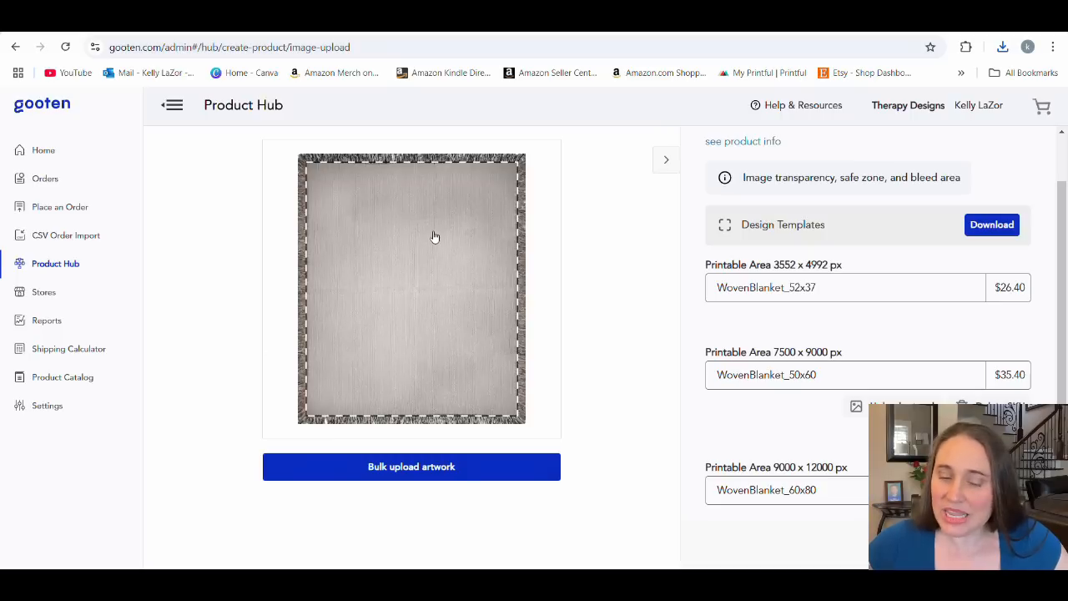
pyautogui.click(759, 298)
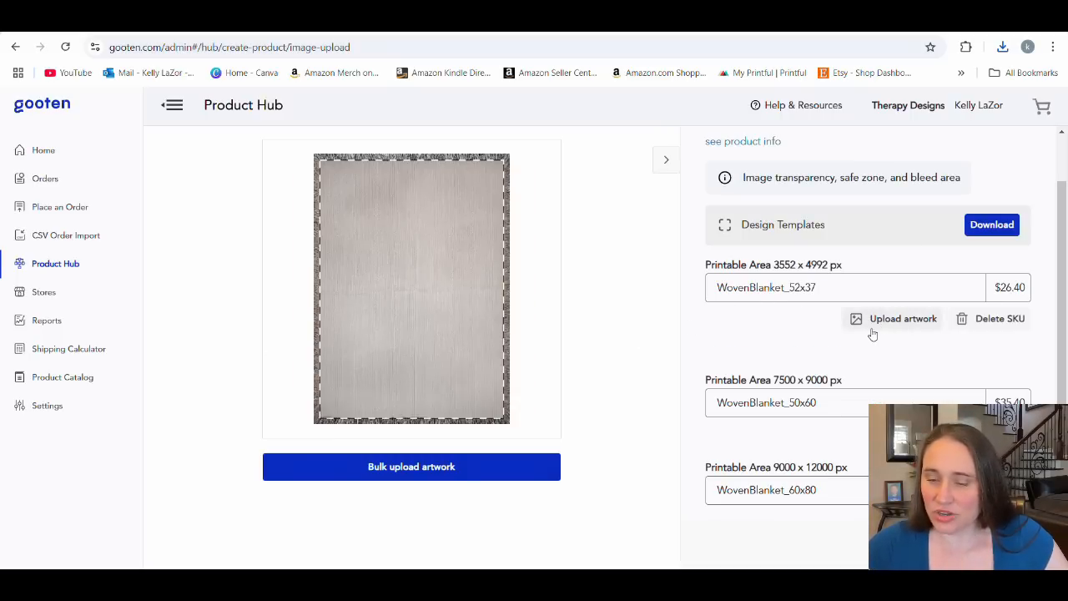
pyautogui.click(778, 403)
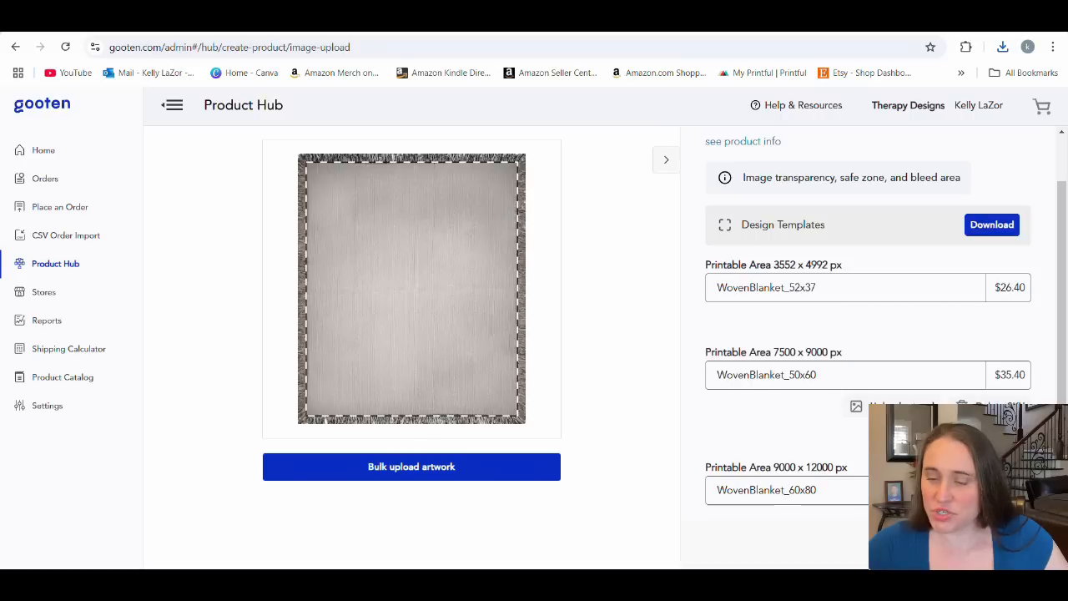
pyautogui.click(799, 492)
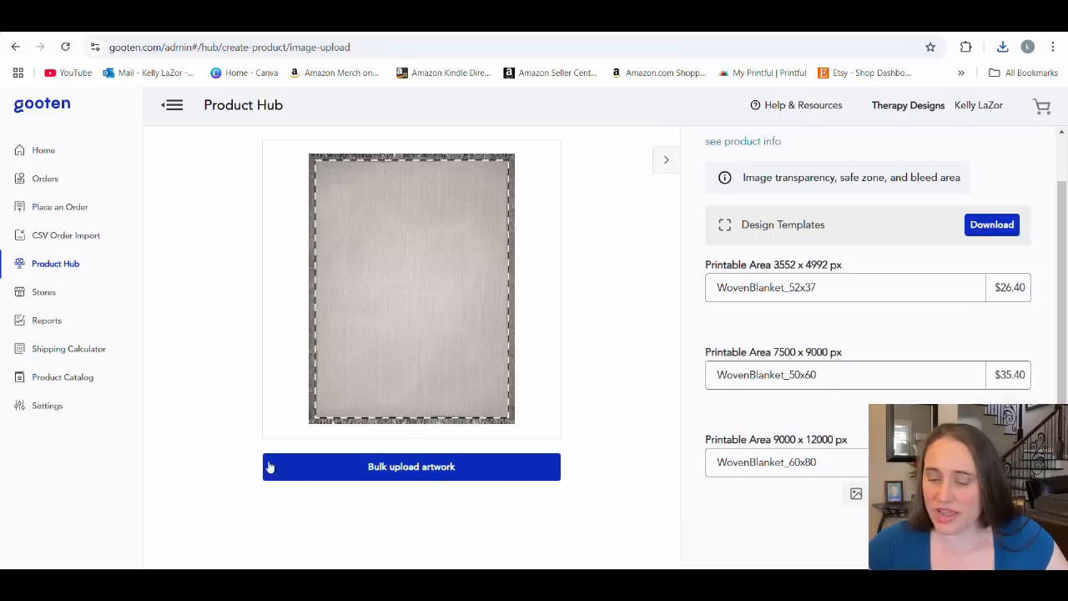
# Bulk upload "1950 cat.jpg" from the Downloads folder and select it as the artwork for all woven blanket sizes.
pyautogui.click(384, 467)
pyautogui.click(767, 171)
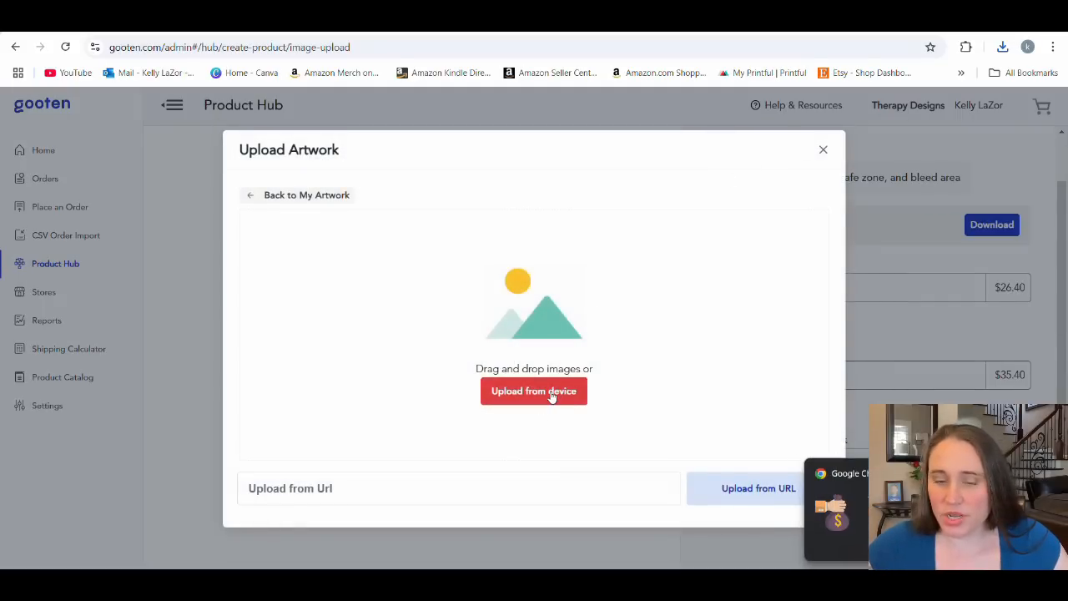
pyautogui.click(536, 396)
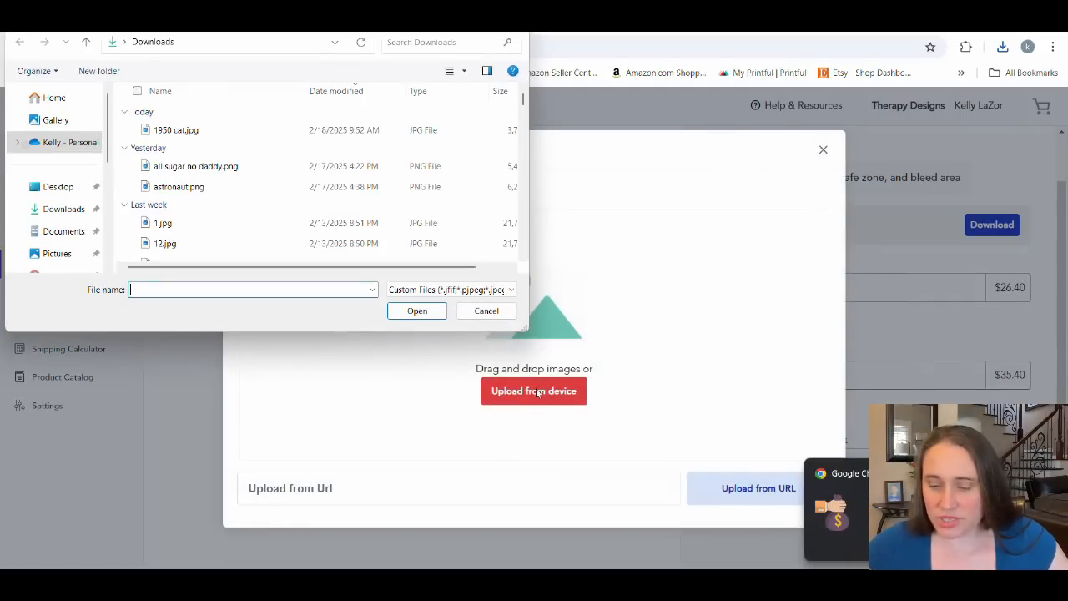
pyautogui.click(257, 126)
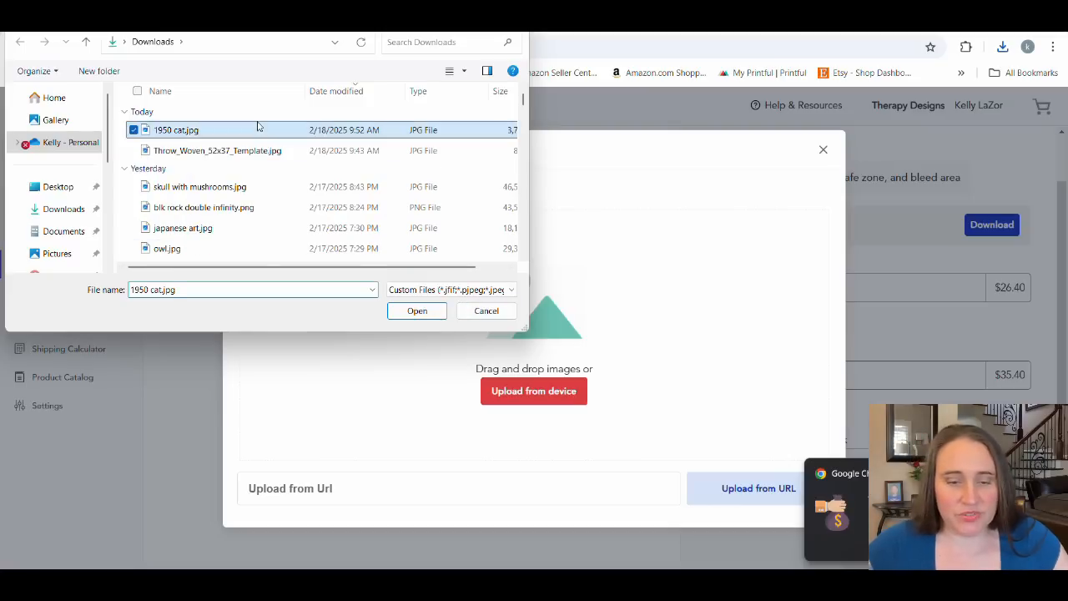
pyautogui.click(417, 312)
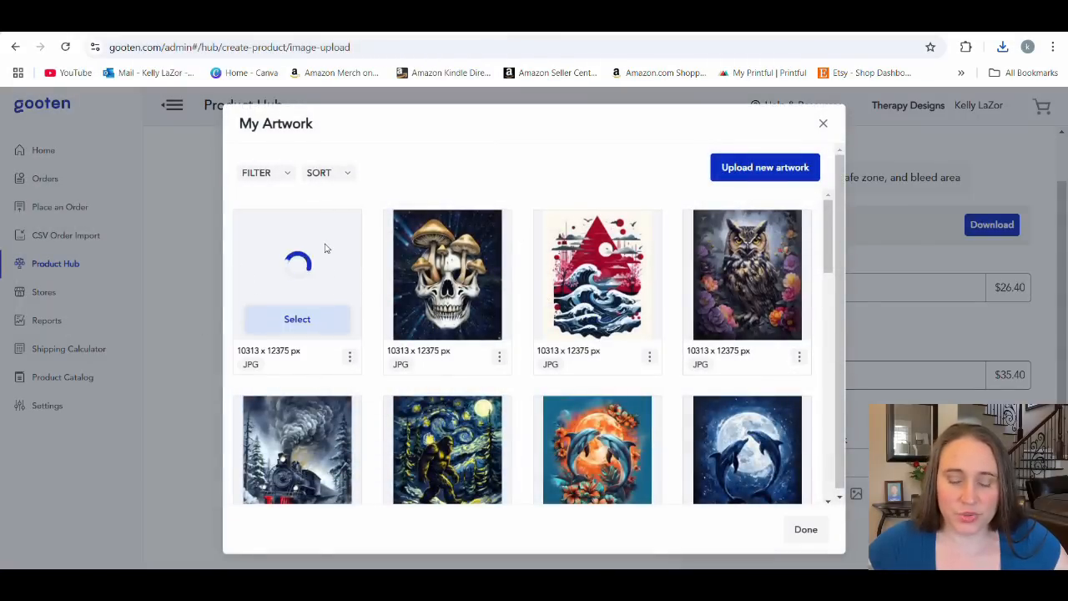
pyautogui.click(283, 329)
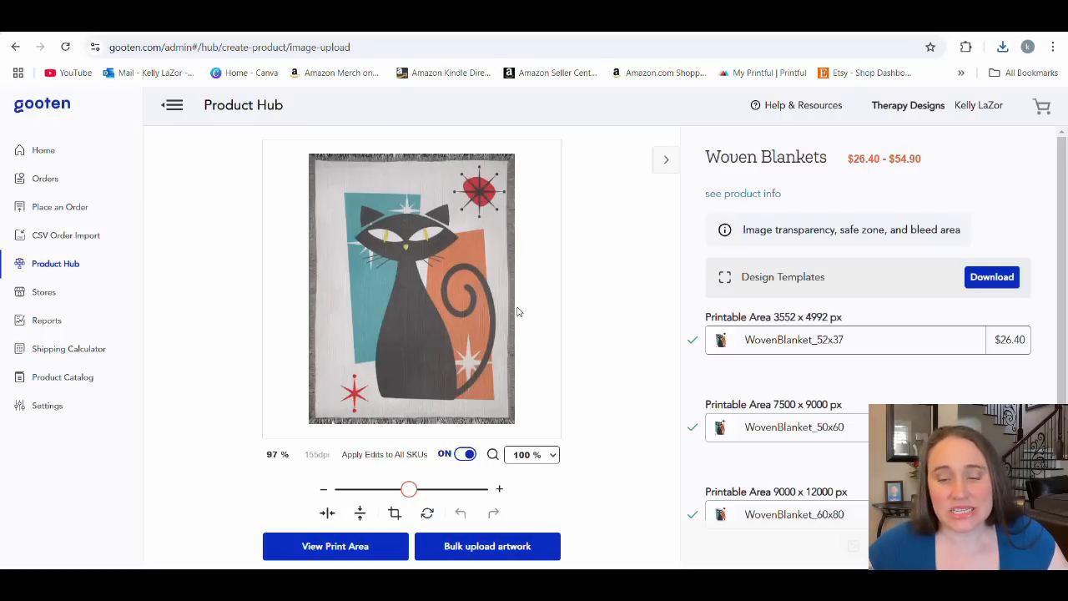
# Align the cat artwork horizontally on the 52x37, 50x60 and 60x80 woven blankets.
pyautogui.click(327, 514)
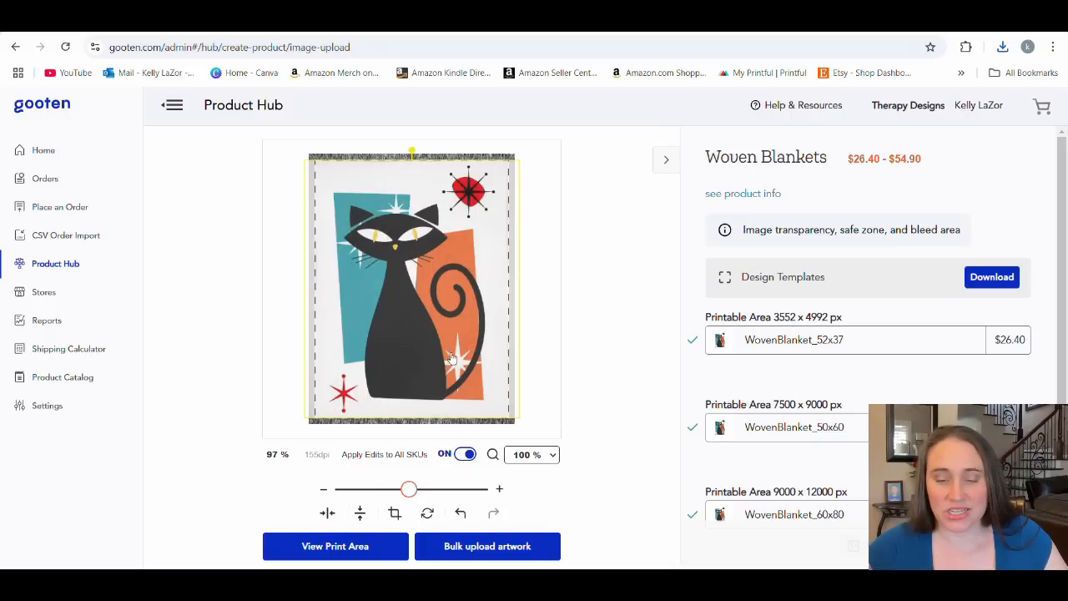
pyautogui.click(720, 356)
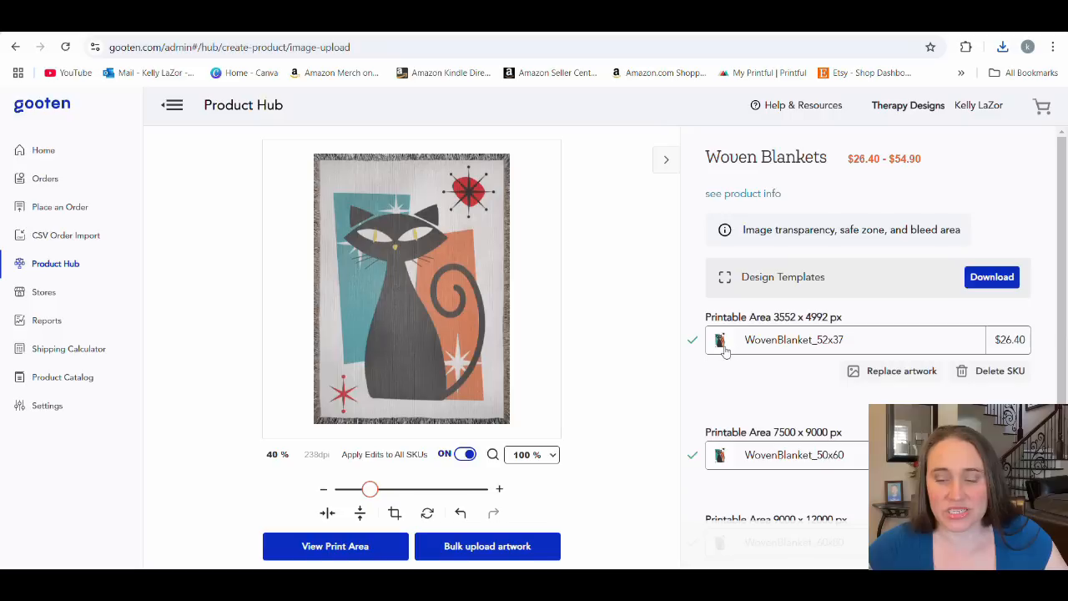
pyautogui.click(327, 514)
pyautogui.click(757, 463)
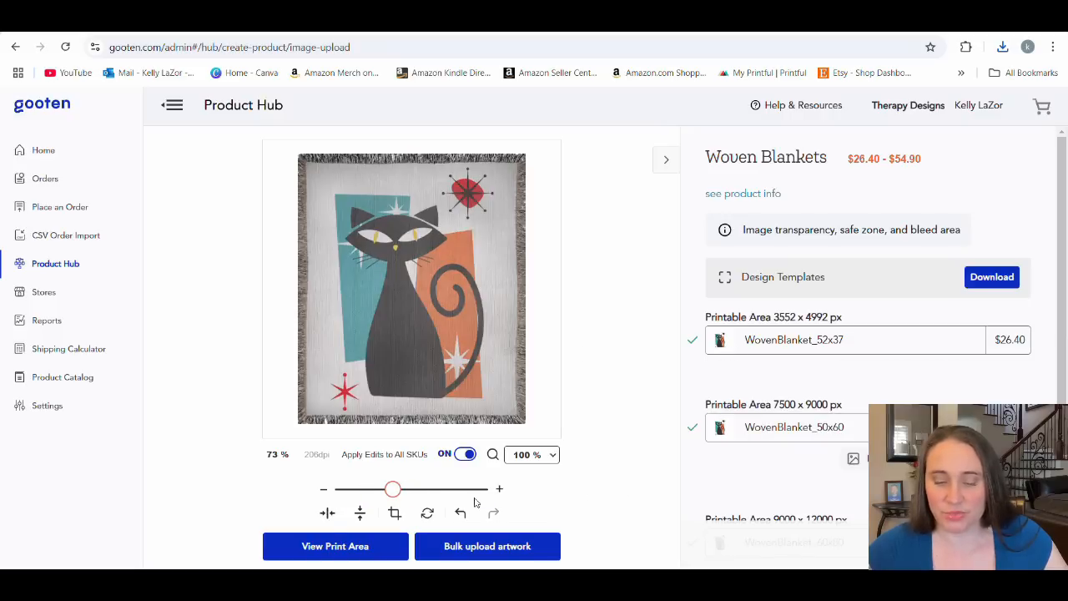
pyautogui.click(324, 514)
pyautogui.scroll(-1, 754, 443)
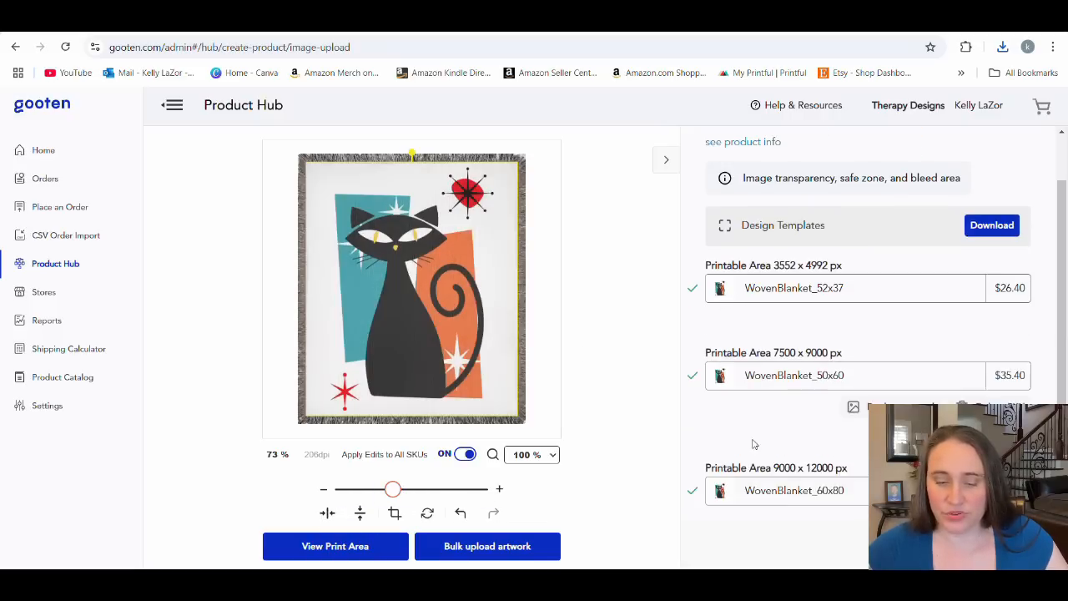
pyautogui.click(762, 491)
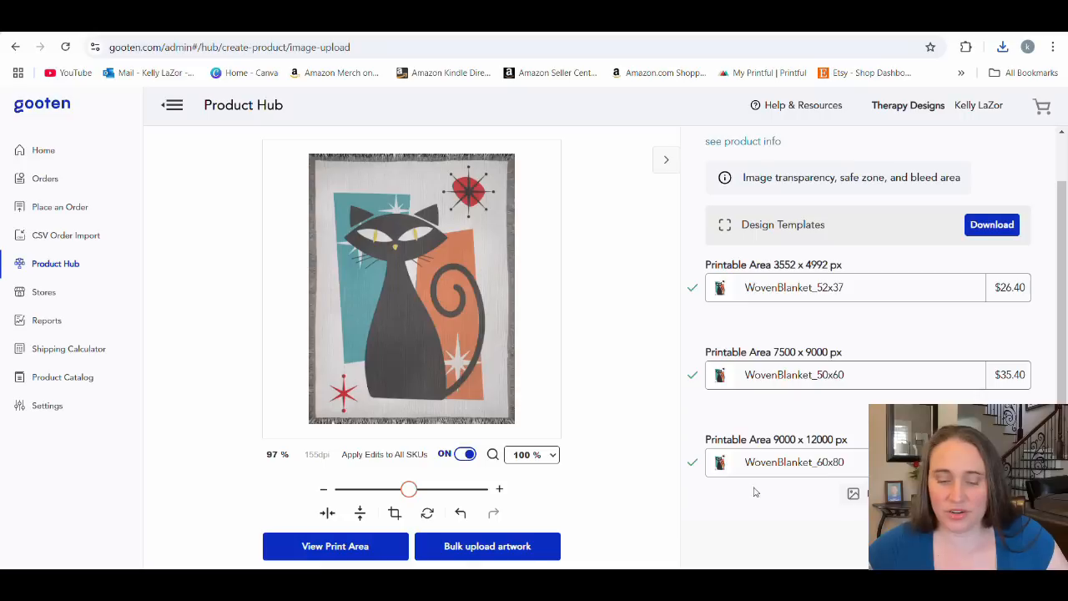
pyautogui.click(327, 514)
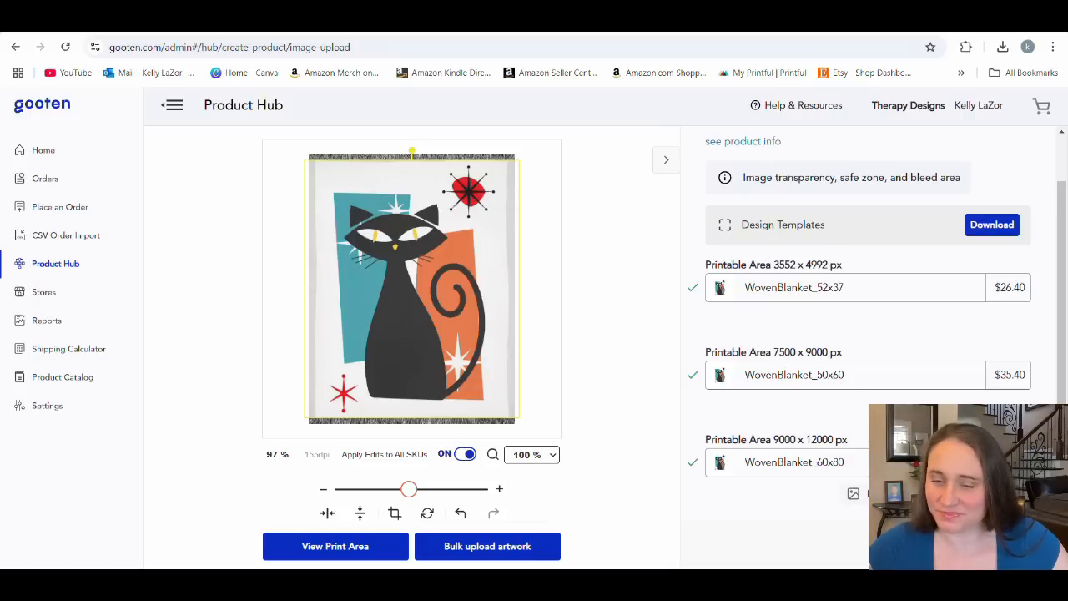
# Continue to the product mockups, review them, and proceed to the product details.
pyautogui.click(976, 543)
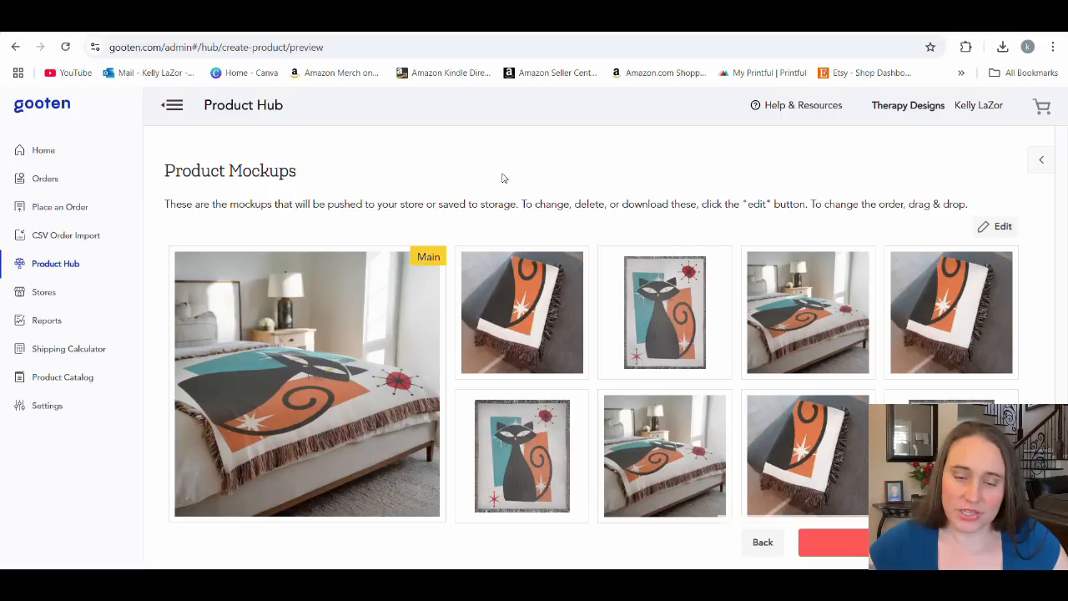
pyautogui.scroll(-1, 657, 273)
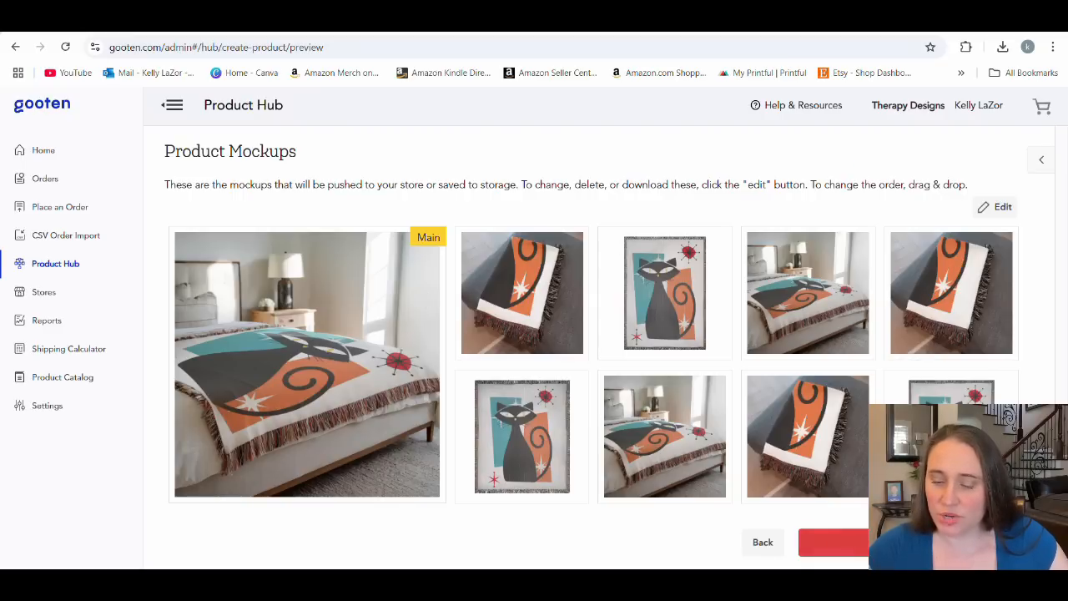
pyautogui.click(832, 542)
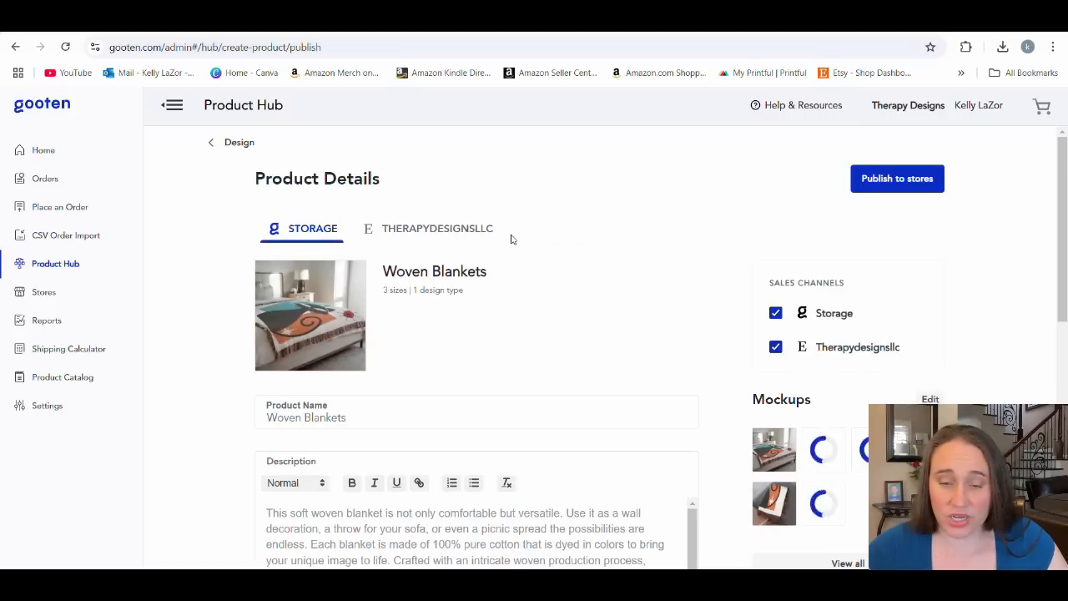
# Review the blanket's product name, description, mockups and size variants on the product details page.
pyautogui.scroll(-1, 511, 239)
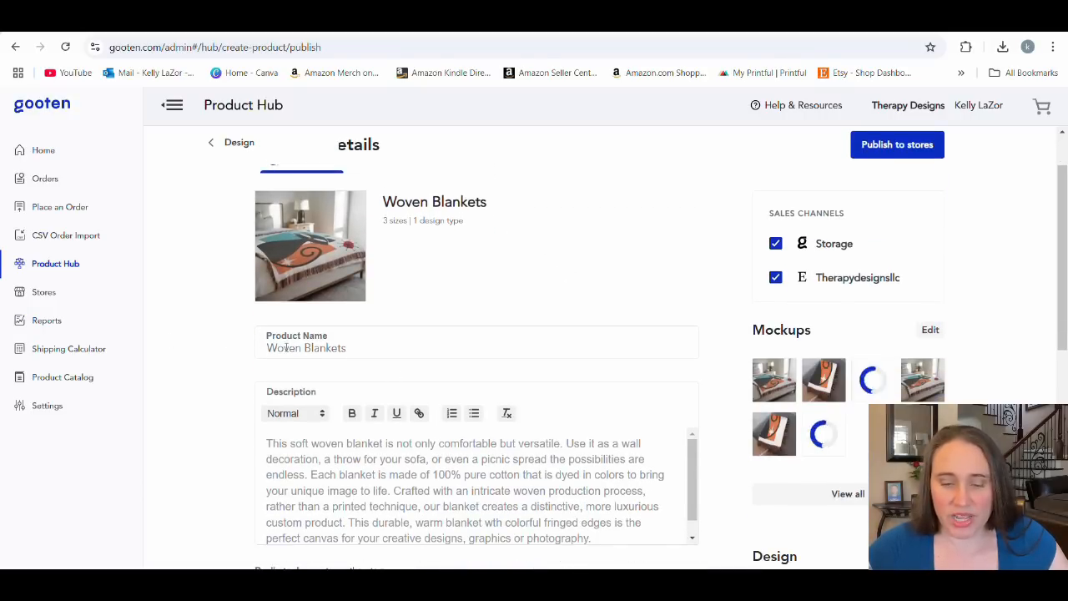
pyautogui.scroll(-2, 350, 330)
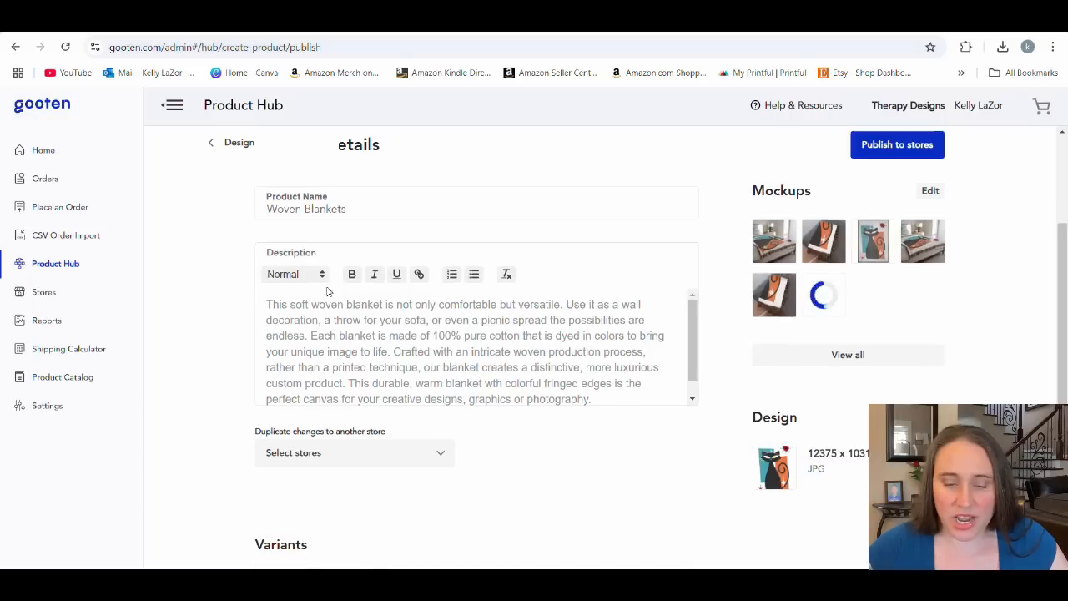
pyautogui.scroll(-2, 619, 344)
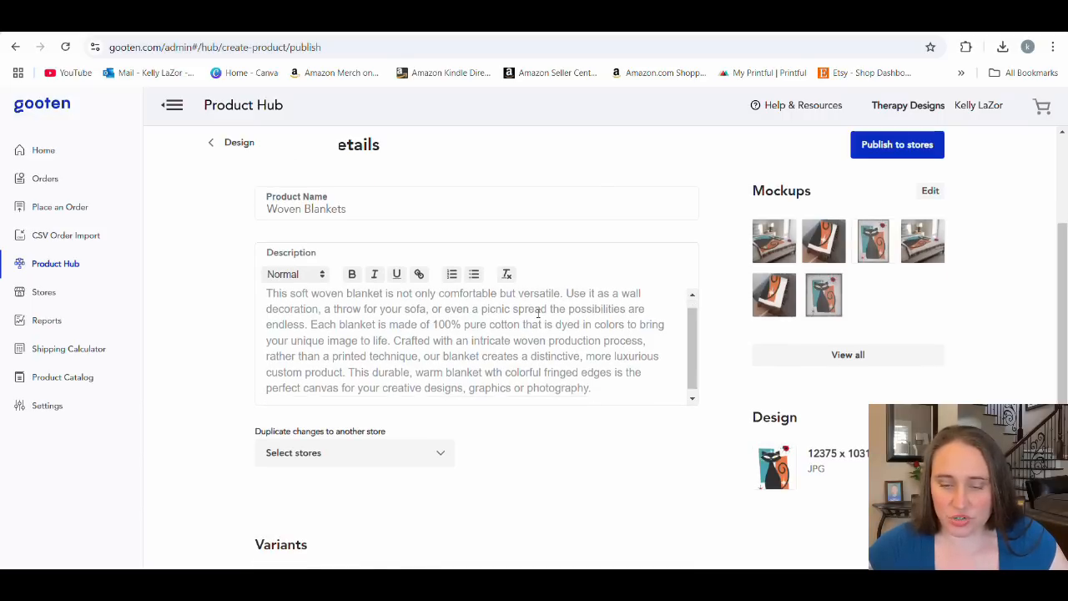
pyautogui.scroll(-2, 537, 292)
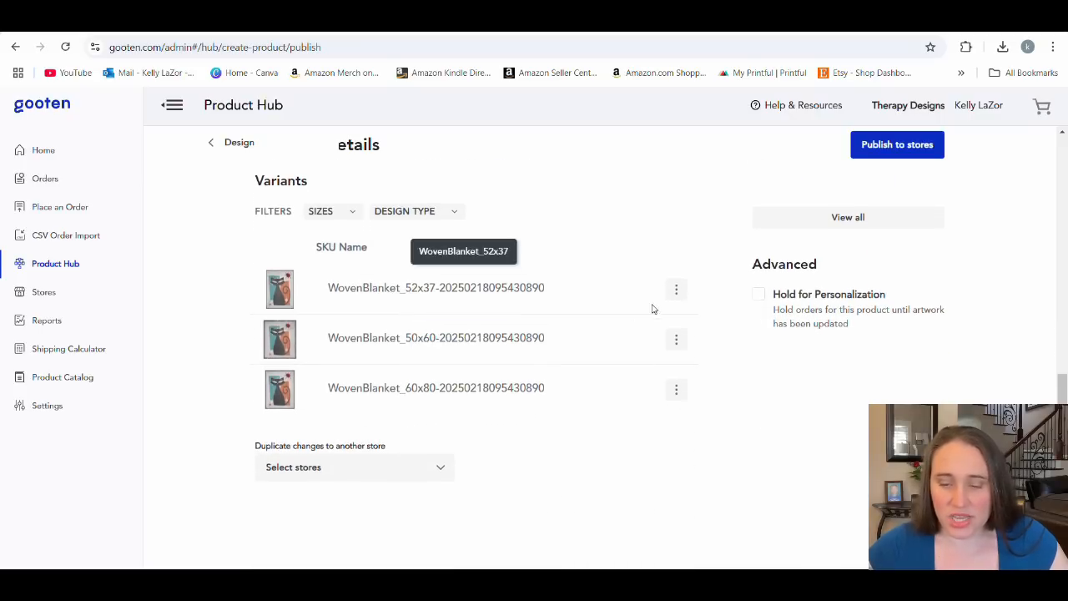
pyautogui.scroll(3, 706, 362)
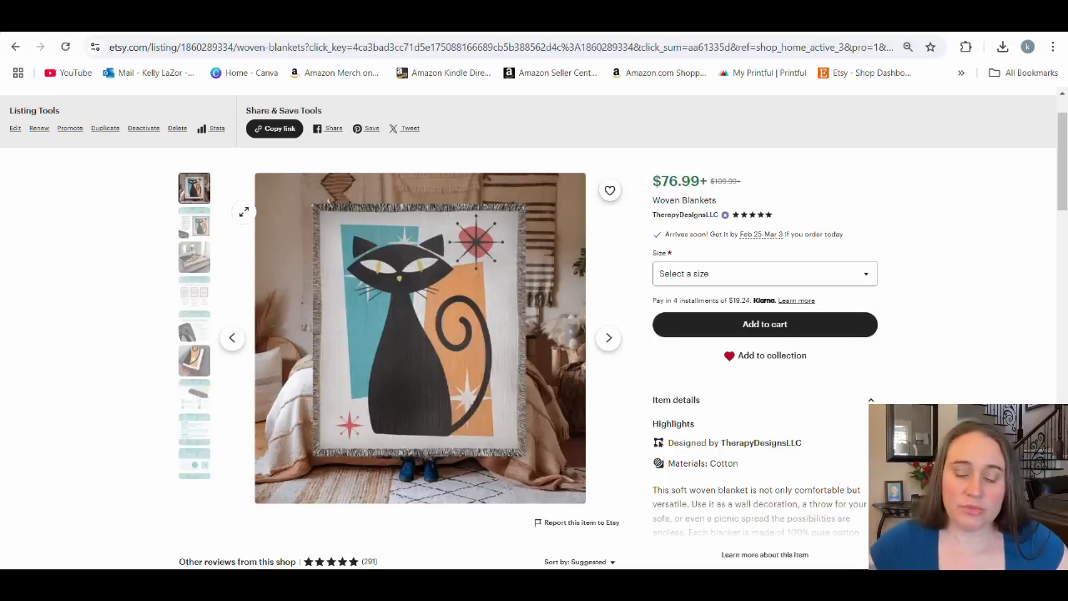
# Review the Etsy woven blanket listing's images, including size guide, key features, care instructions, reviews and thank-you card, and return to the main photo.
pyautogui.click(609, 349)
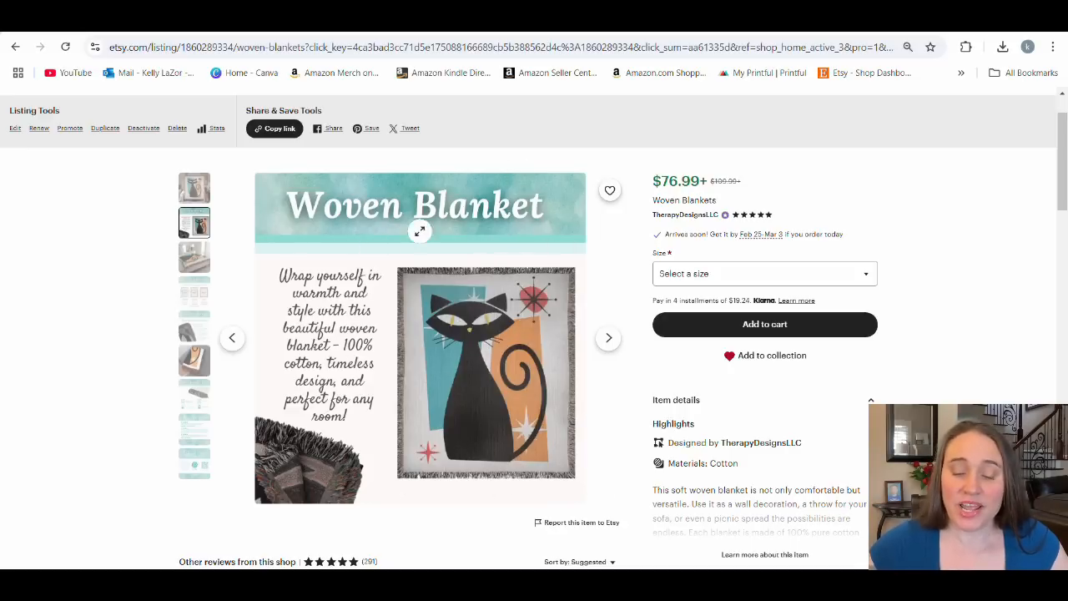
pyautogui.click(609, 354)
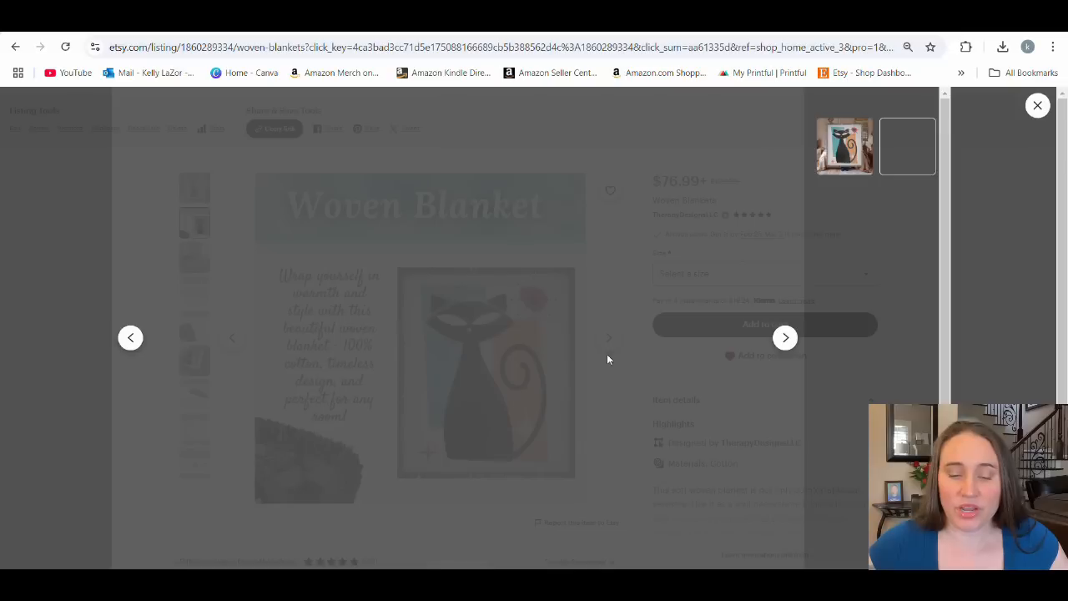
pyautogui.click(785, 337)
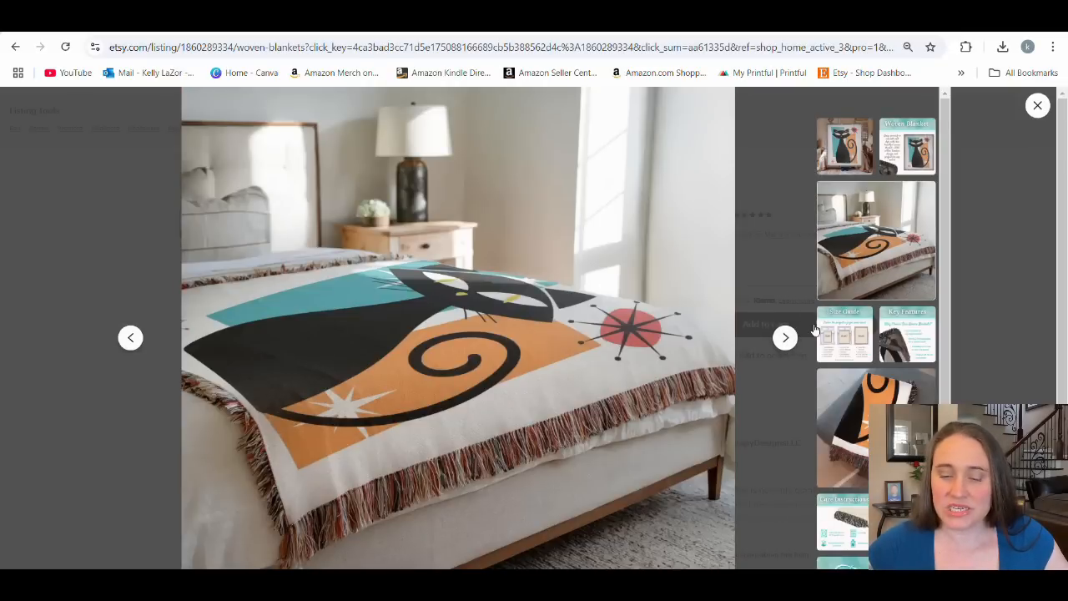
pyautogui.click(786, 337)
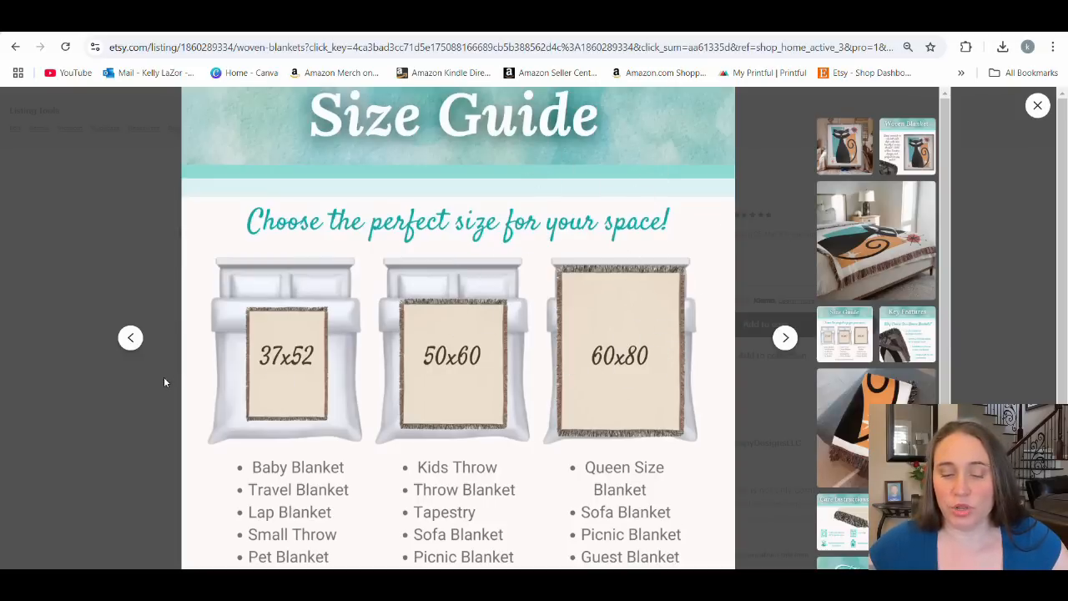
pyautogui.click(785, 338)
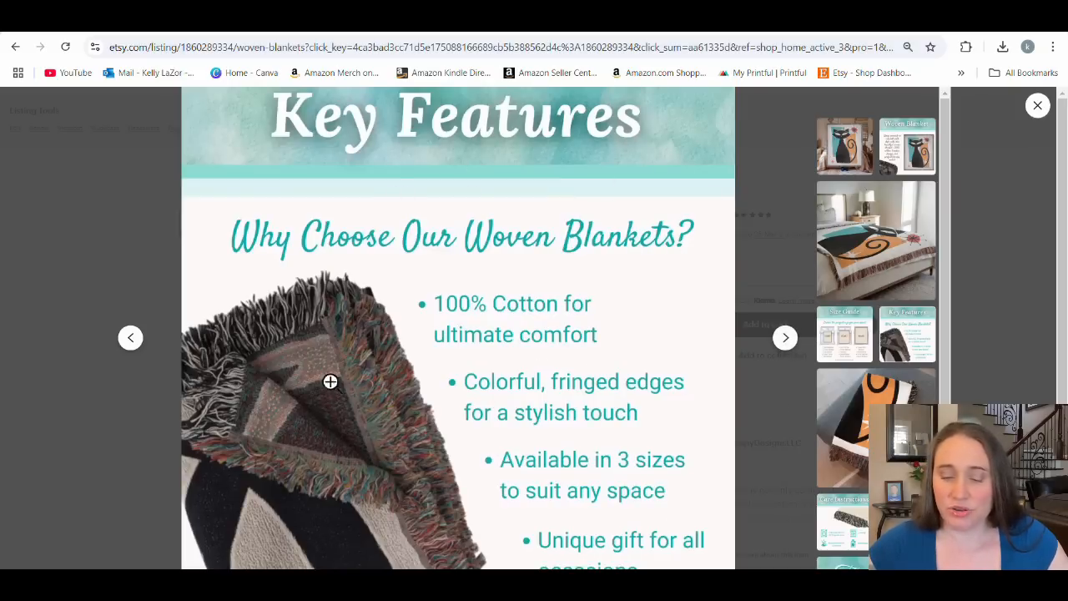
pyautogui.click(783, 338)
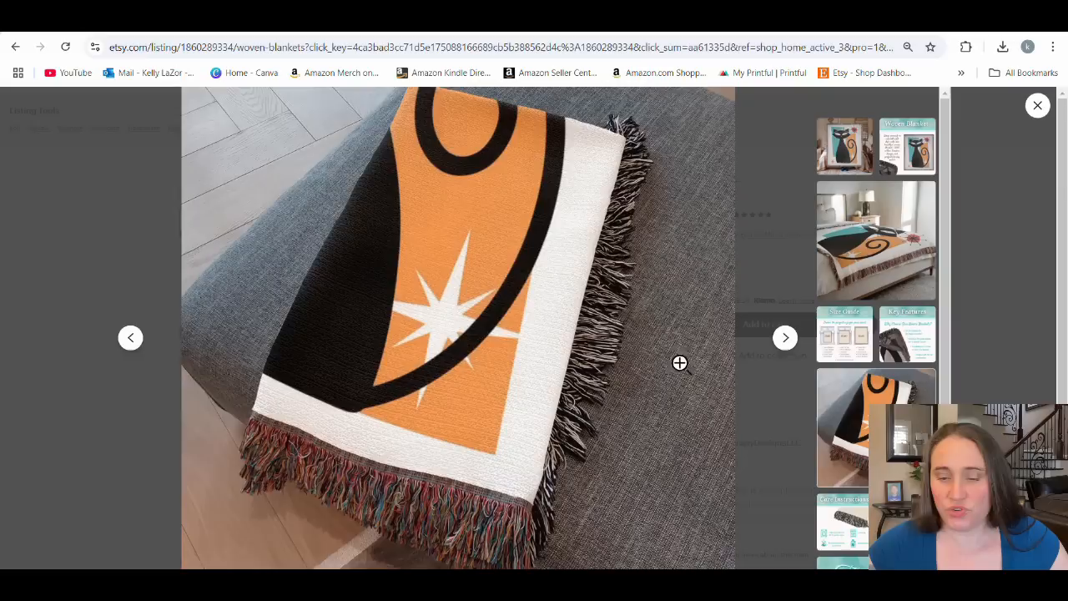
pyautogui.click(789, 337)
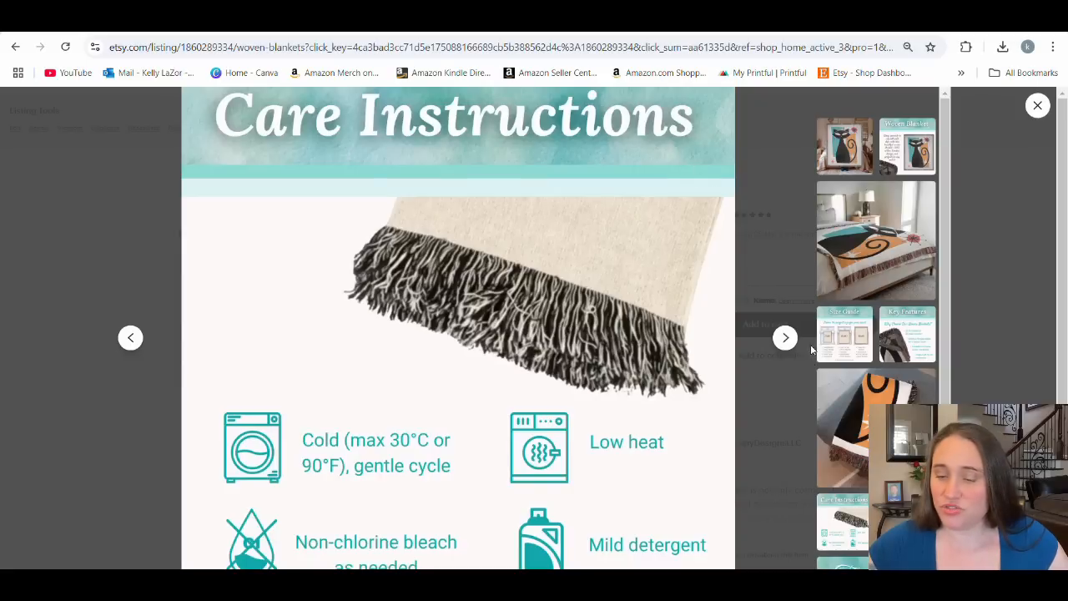
pyautogui.click(785, 337)
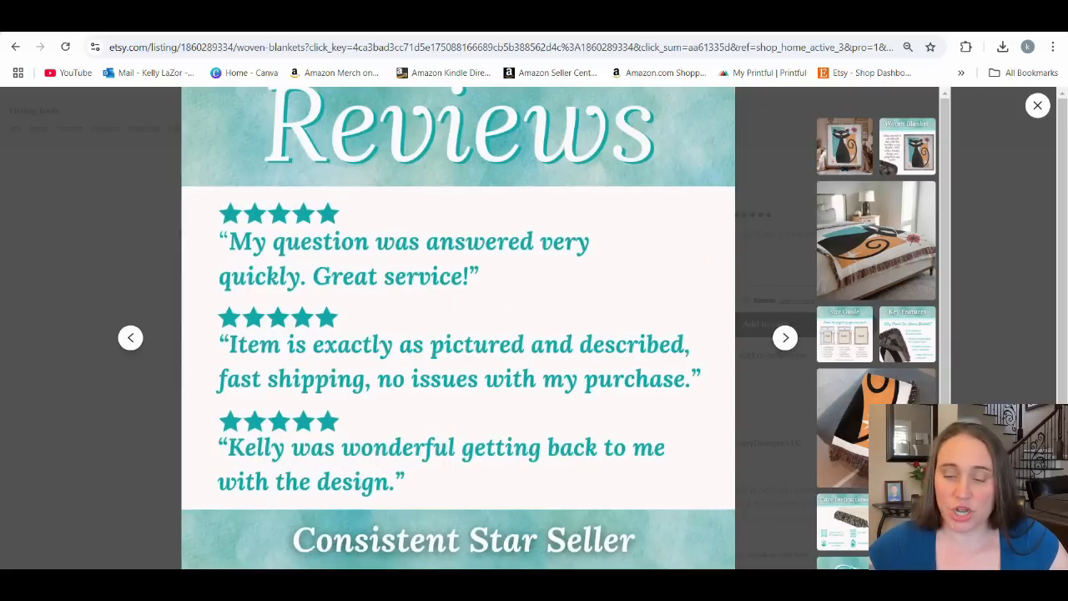
pyautogui.click(785, 337)
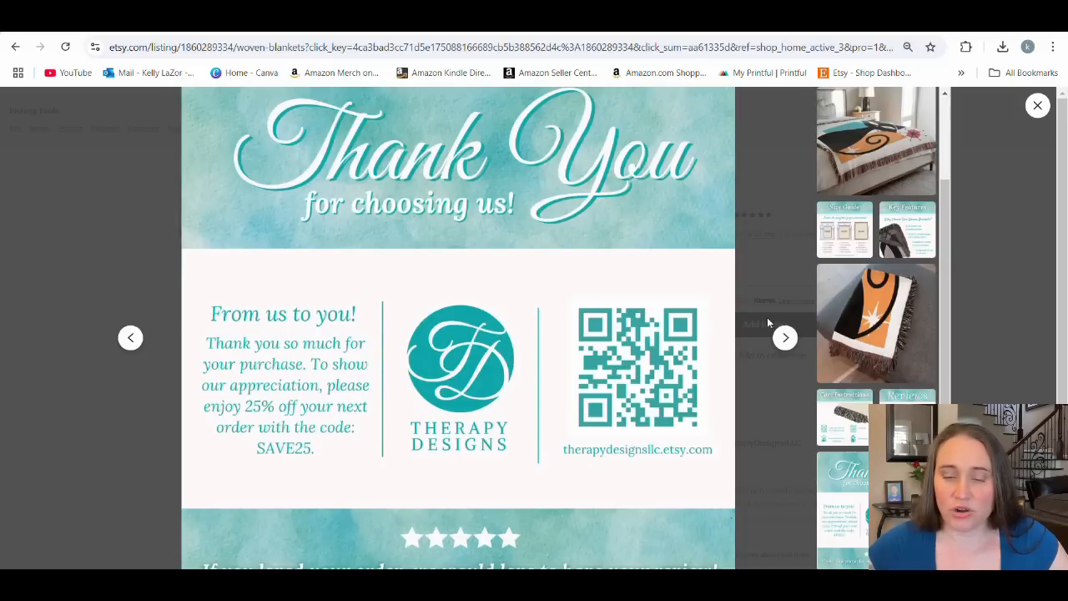
pyautogui.click(1037, 105)
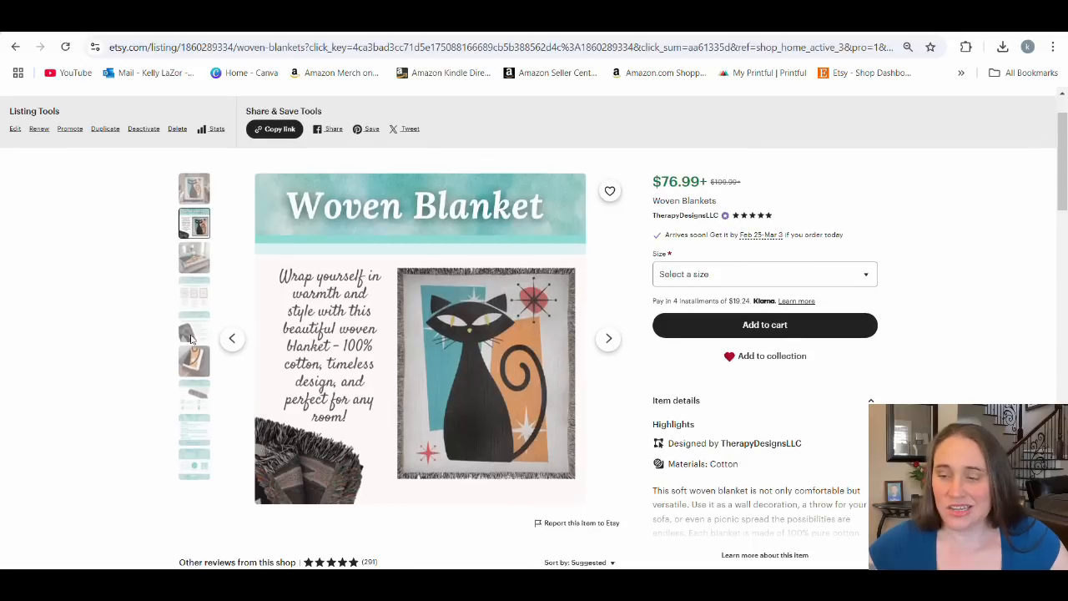
pyautogui.click(193, 191)
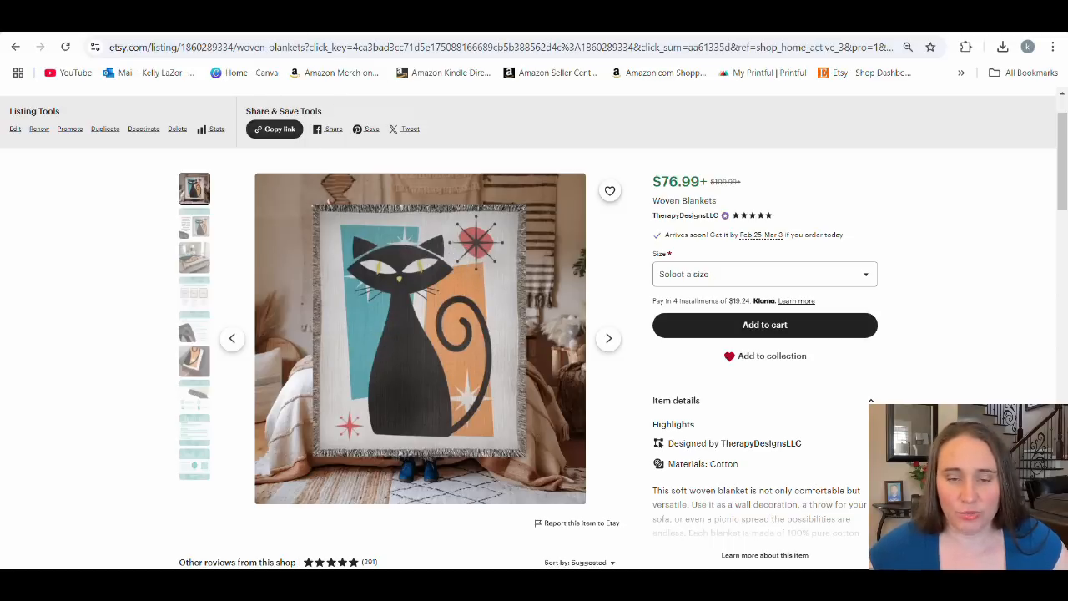
# Switch to the "blanket mockups" design in Canva and compare the daisy blanket mockup on page 6 with the 50s cat mockup on page 7.
pyautogui.click(276, 17)
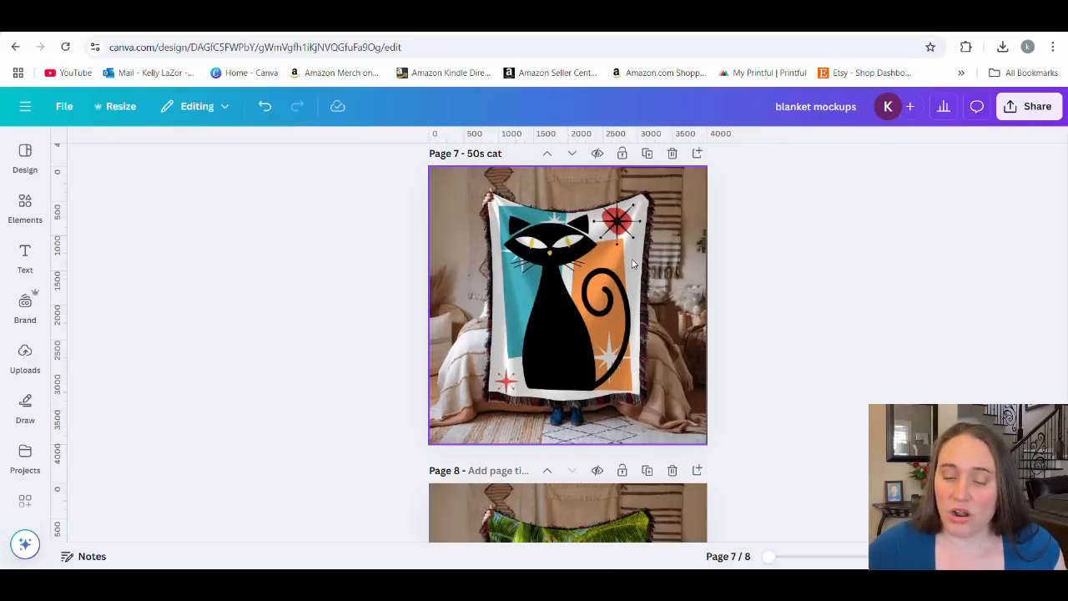
pyautogui.scroll(-2, 663, 250)
pyautogui.scroll(6, 653, 216)
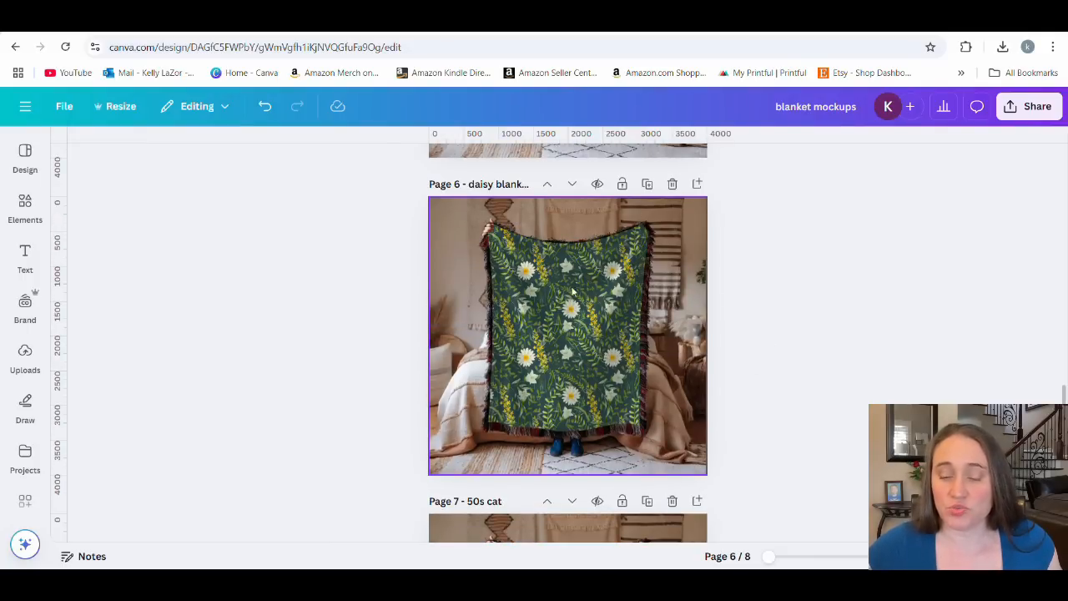
pyautogui.scroll(-5, 572, 292)
pyautogui.scroll(2, 578, 286)
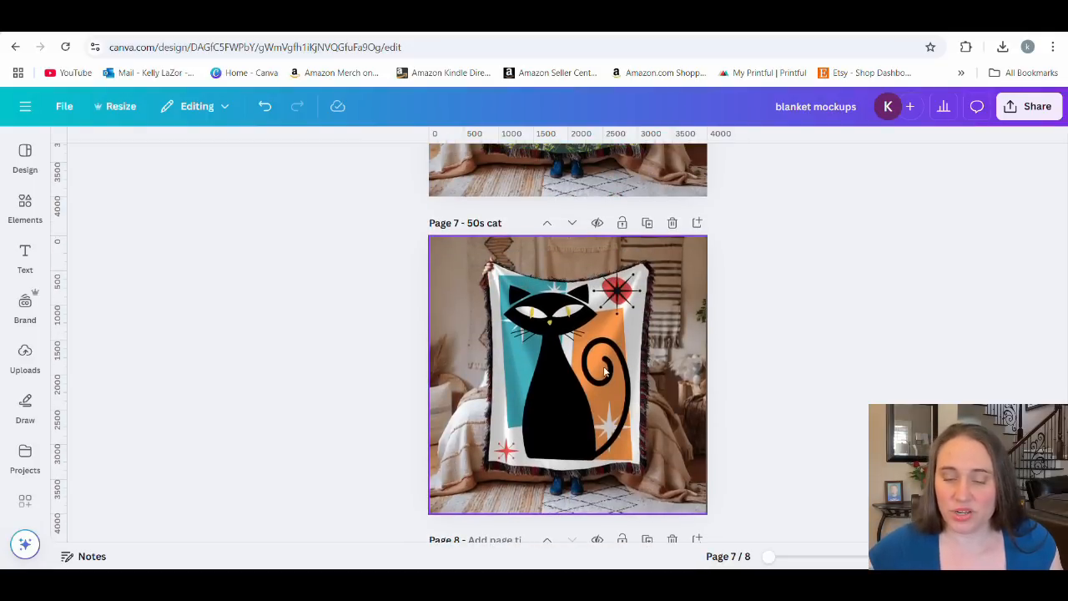
pyautogui.scroll(3, 584, 334)
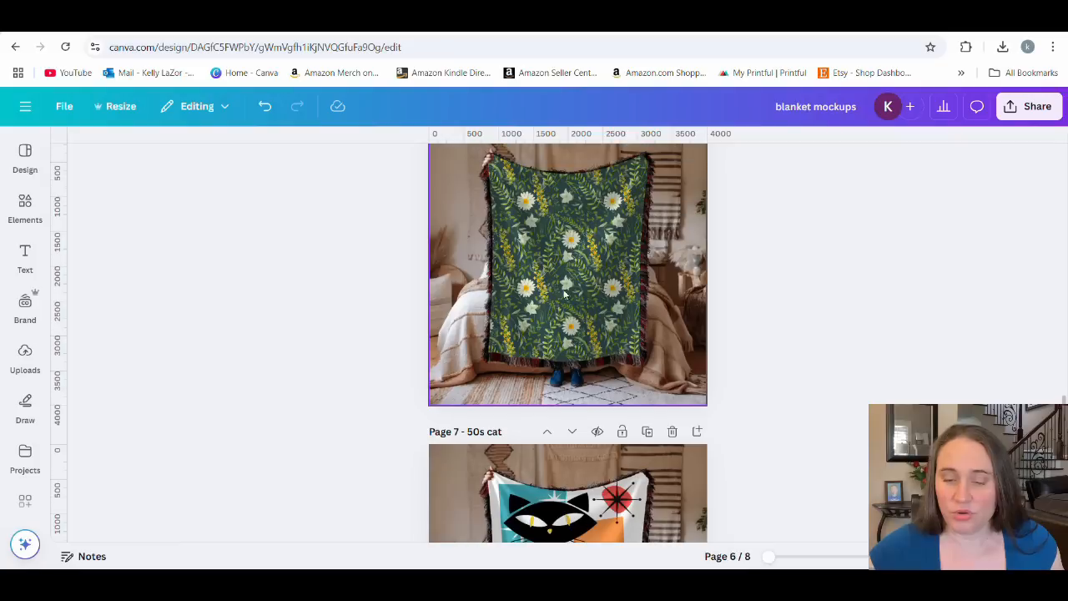
# Send the room photo on the daisy blanket page behind the floral pattern, and move the pattern back beneath the photo.
pyautogui.click(606, 282)
pyautogui.scroll(1, 737, 292)
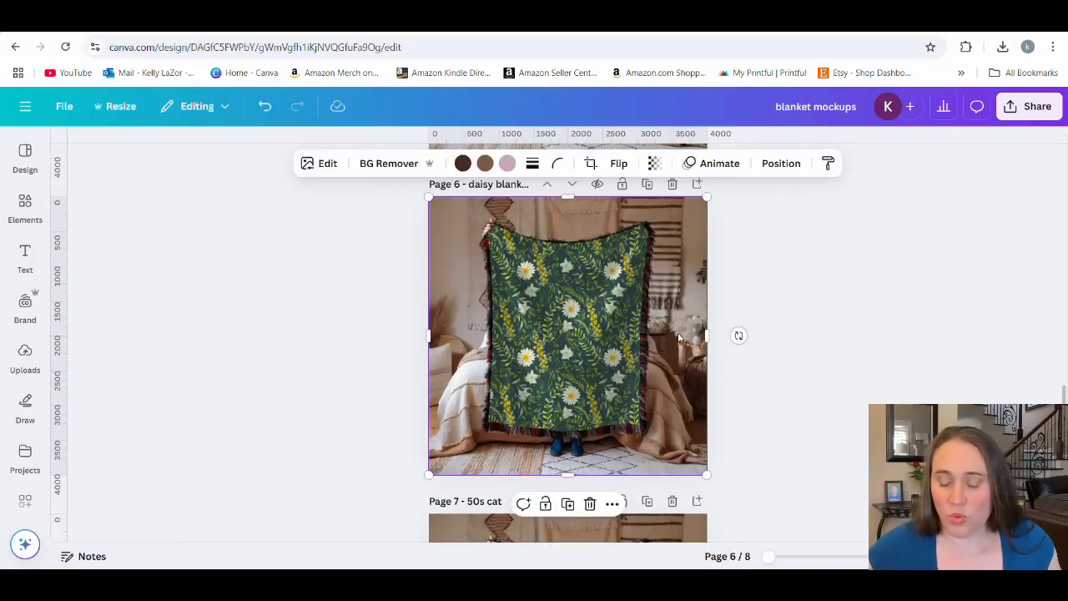
pyautogui.hotkey('ctrl', '[')
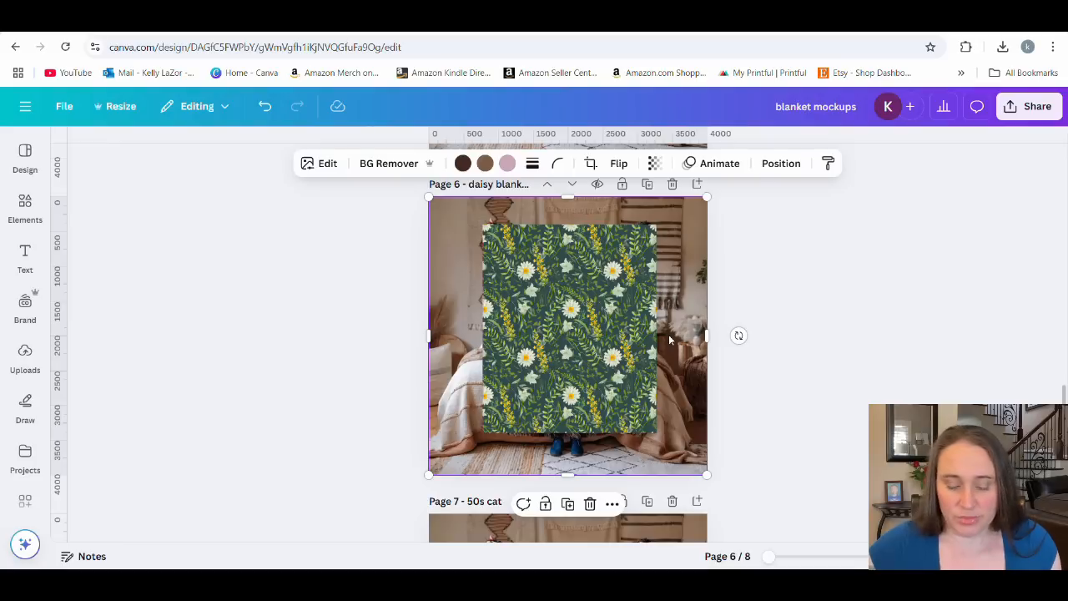
pyautogui.moveTo(587, 355)
pyautogui.mouseDown()
pyautogui.moveTo(697, 324)
pyautogui.moveTo(429, 504)
pyautogui.moveTo(429, 351)
pyautogui.moveTo(209, 429)
pyautogui.moveTo(526, 500)
pyautogui.moveTo(521, 326)
pyautogui.moveTo(587, 357)
pyautogui.mouseUp()
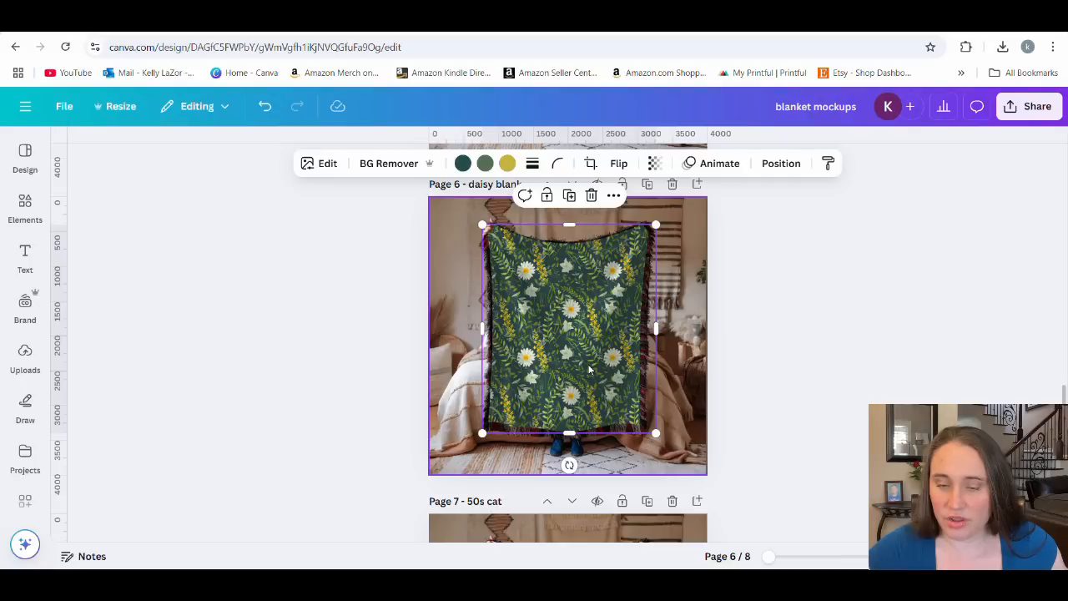
pyautogui.click(788, 252)
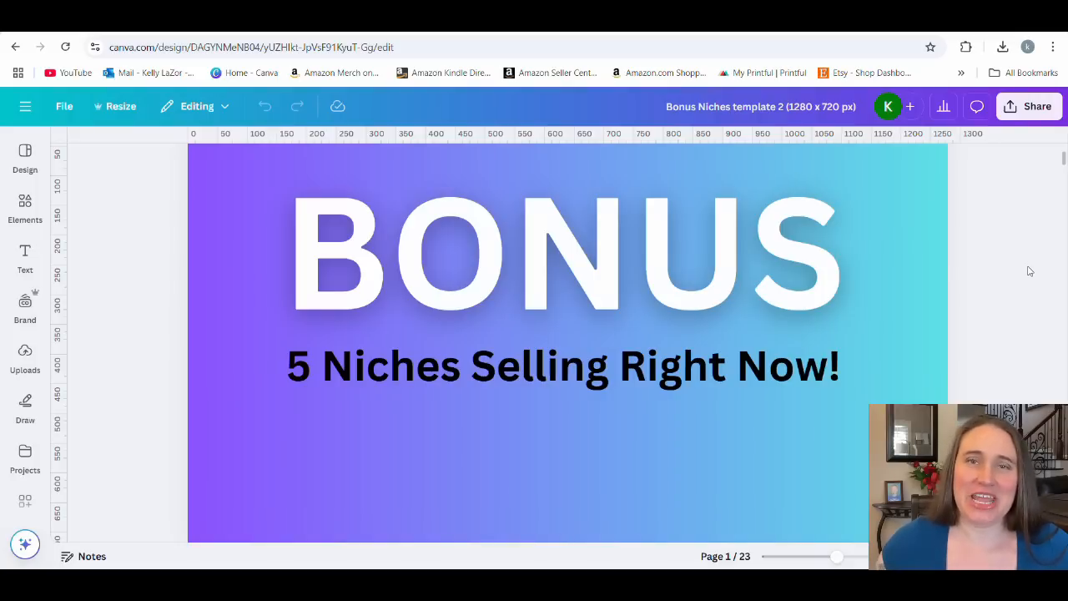
# Examine the list of five bonus niches on page 2 of the Bonus Niches design.
pyautogui.scroll(-4, 1022, 275)
pyautogui.scroll(-2, 1013, 281)
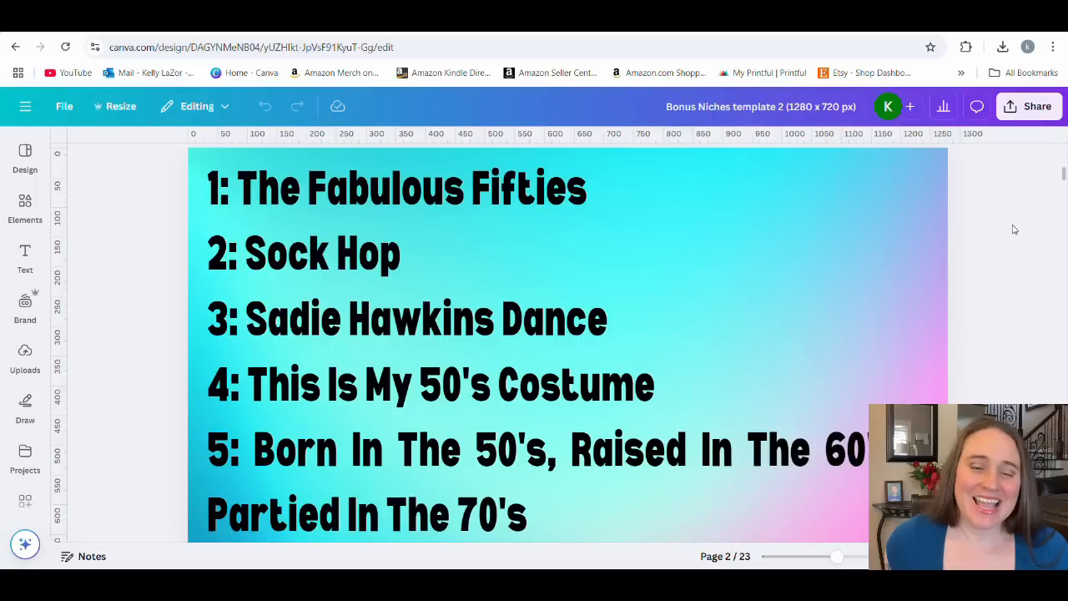